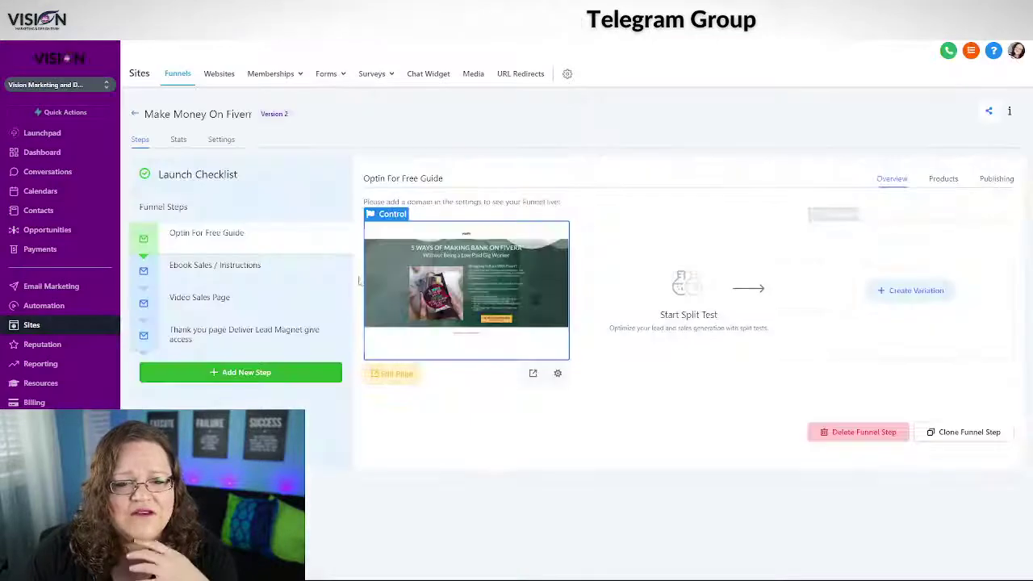
Open the Ebook Sales / Instructions funnel step's page for editing and add the Funnel Header global section to it
{"action": "left_click", "coordinate": [278, 275]}
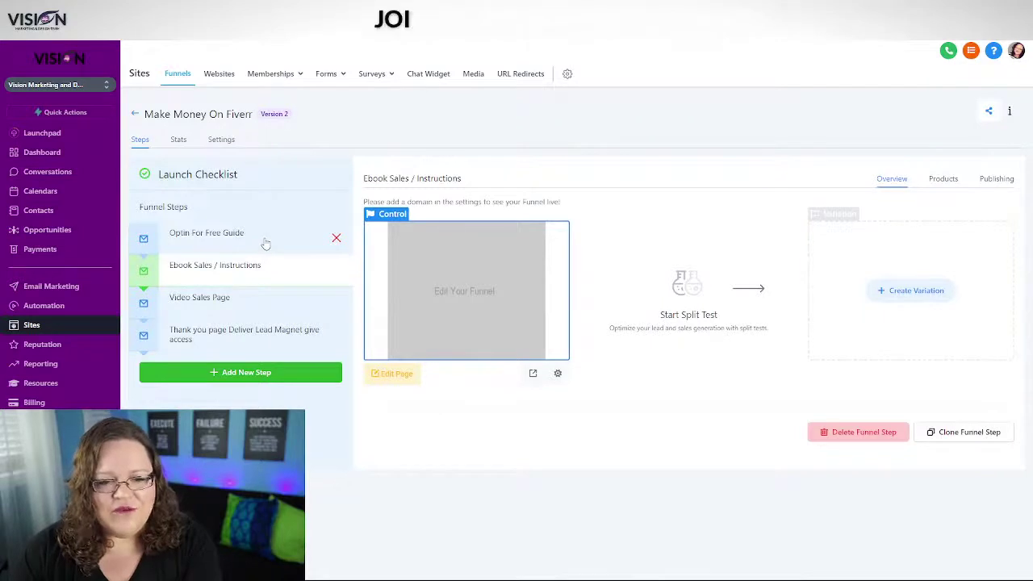
{"action": "left_click", "coordinate": [396, 374]}
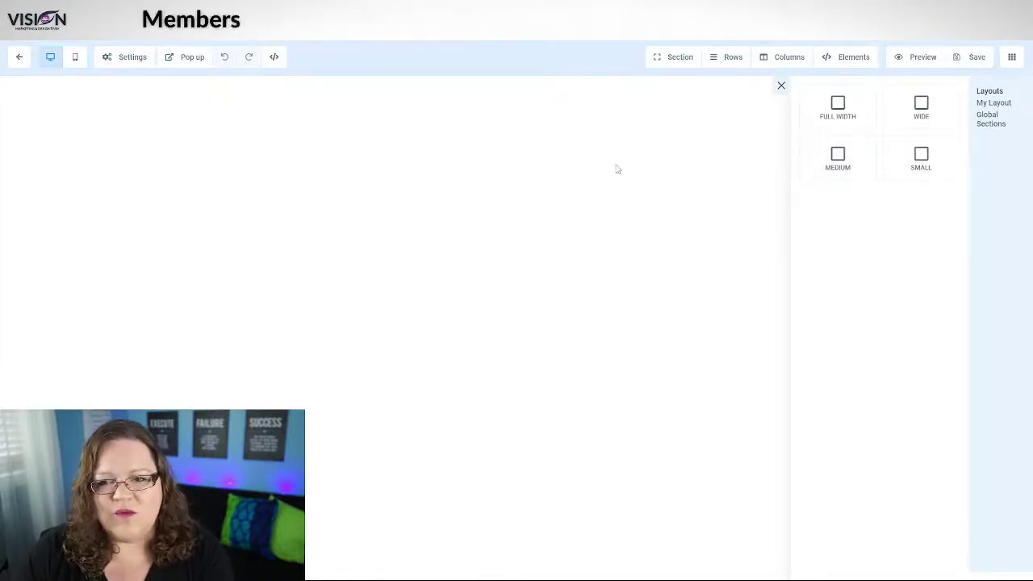
{"action": "left_click", "coordinate": [991, 123]}
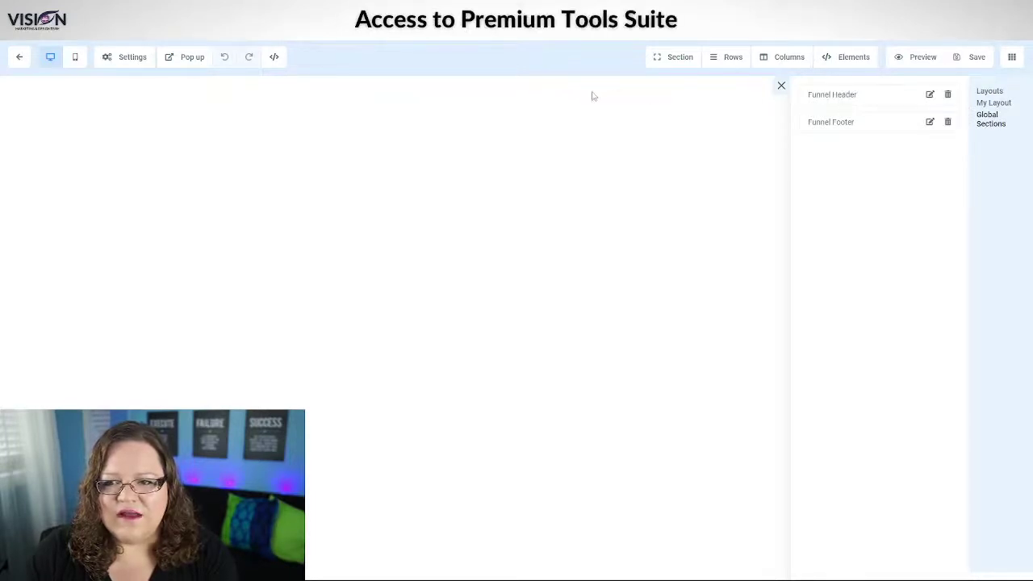
{"action": "left_click_drag", "start_coordinate": [887, 94], "coordinate": [613, 97]}
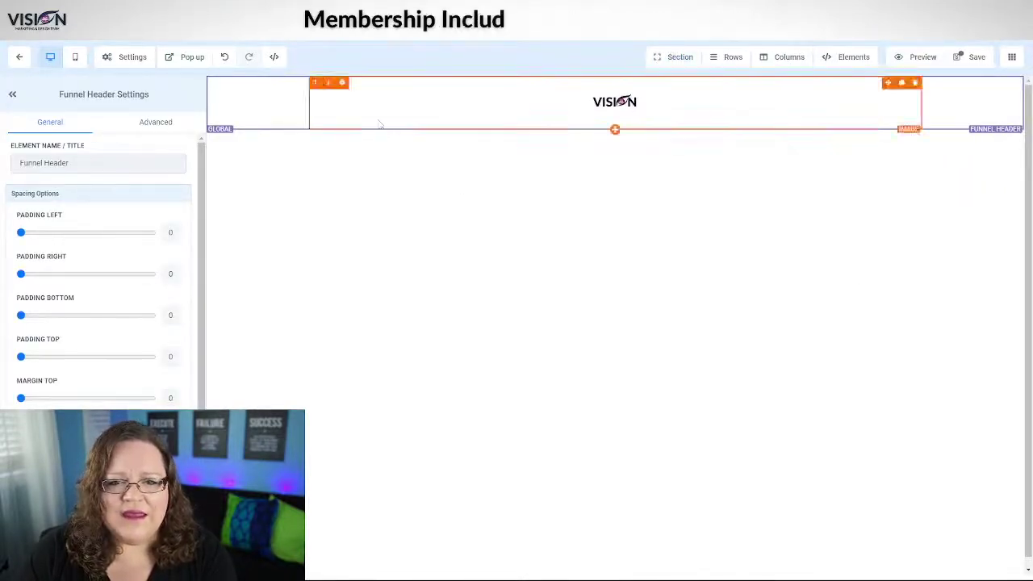
Add a full-width section below the funnel header
{"action": "left_click", "coordinate": [684, 60]}
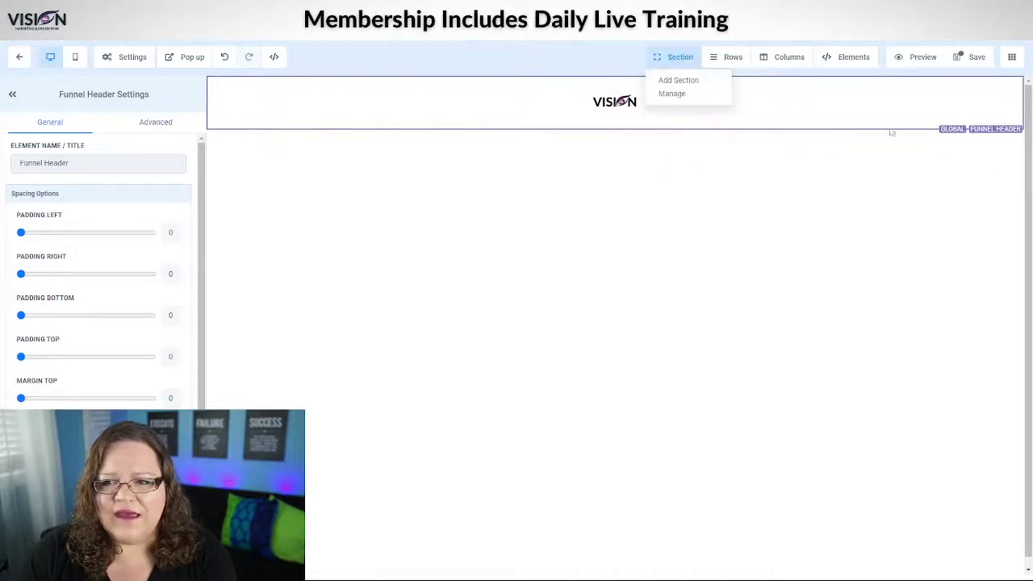
{"action": "left_click", "coordinate": [677, 81]}
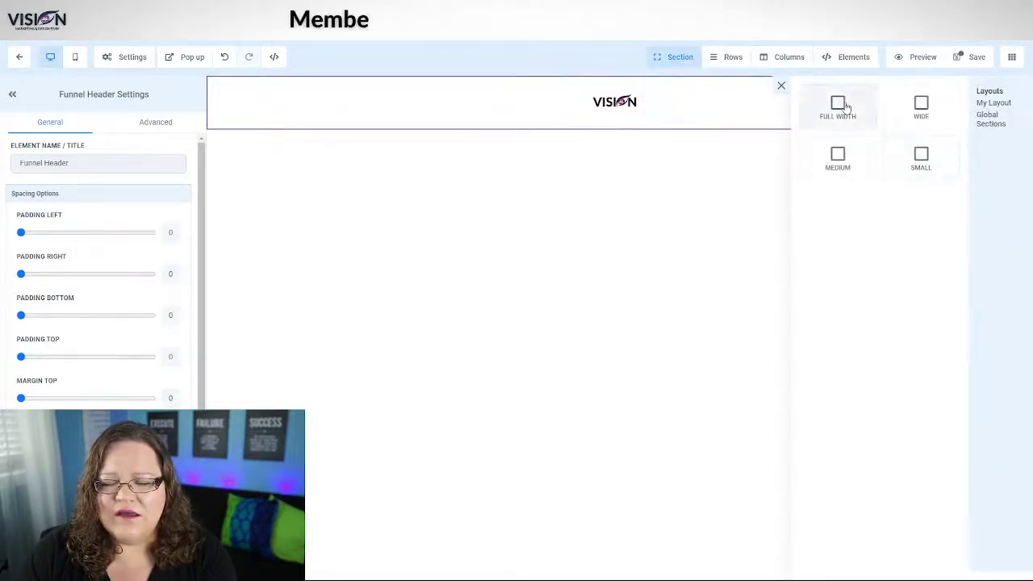
{"action": "left_click_drag", "start_coordinate": [845, 106], "coordinate": [669, 165]}
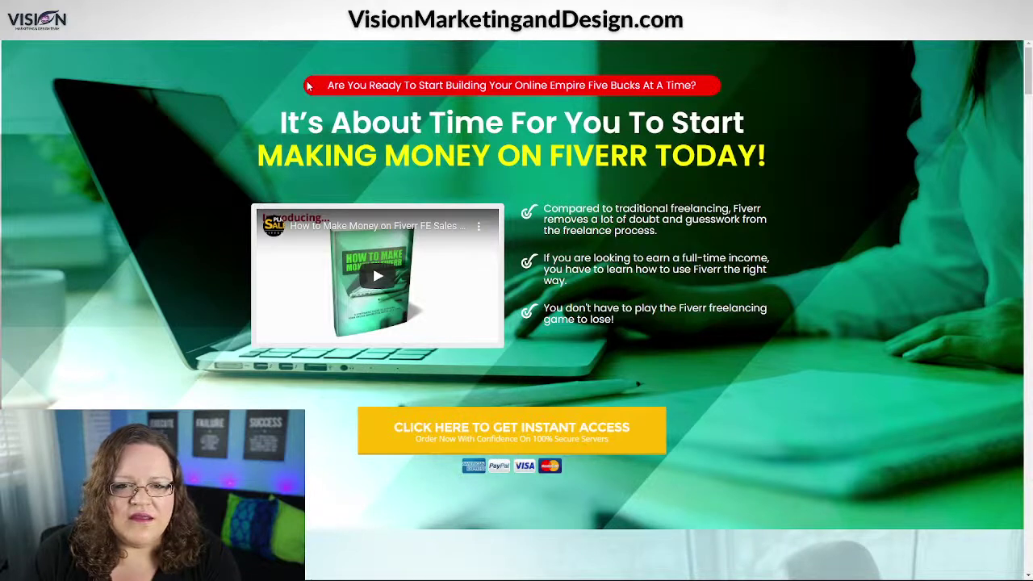
Review the reference sales page's headlines and bullets, and add a one-column row containing a sub-headline to the new section
{"action": "left_click_drag", "start_coordinate": [376, 80], "coordinate": [714, 82]}
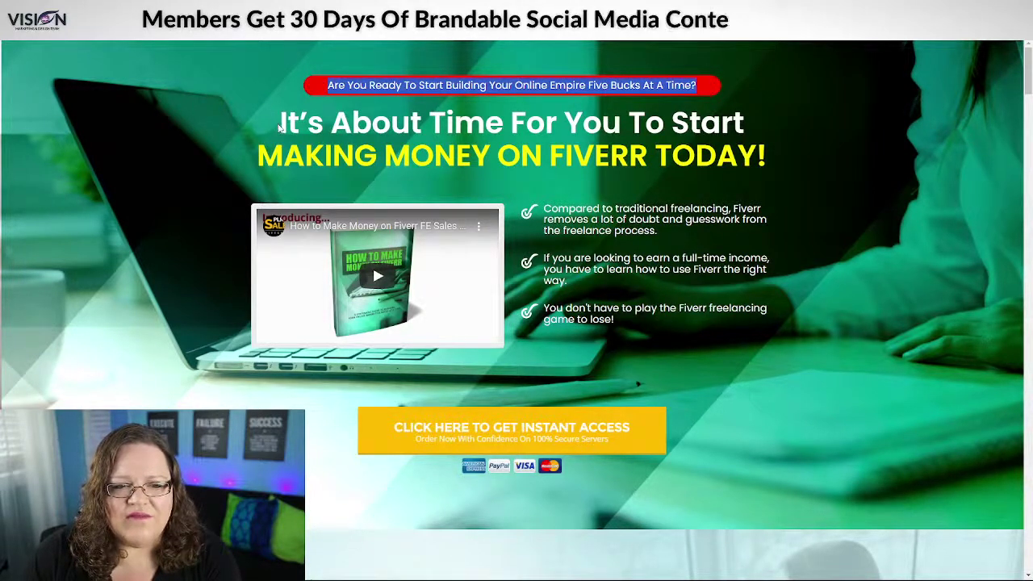
{"action": "left_click_drag", "start_coordinate": [278, 123], "coordinate": [802, 156]}
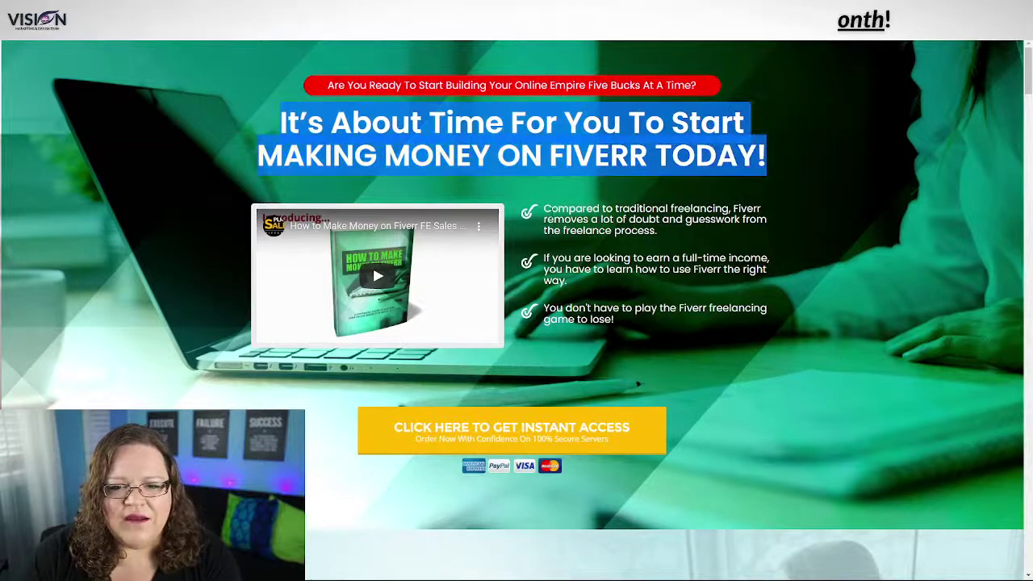
{"action": "left_click_drag", "start_coordinate": [540, 207], "coordinate": [638, 371]}
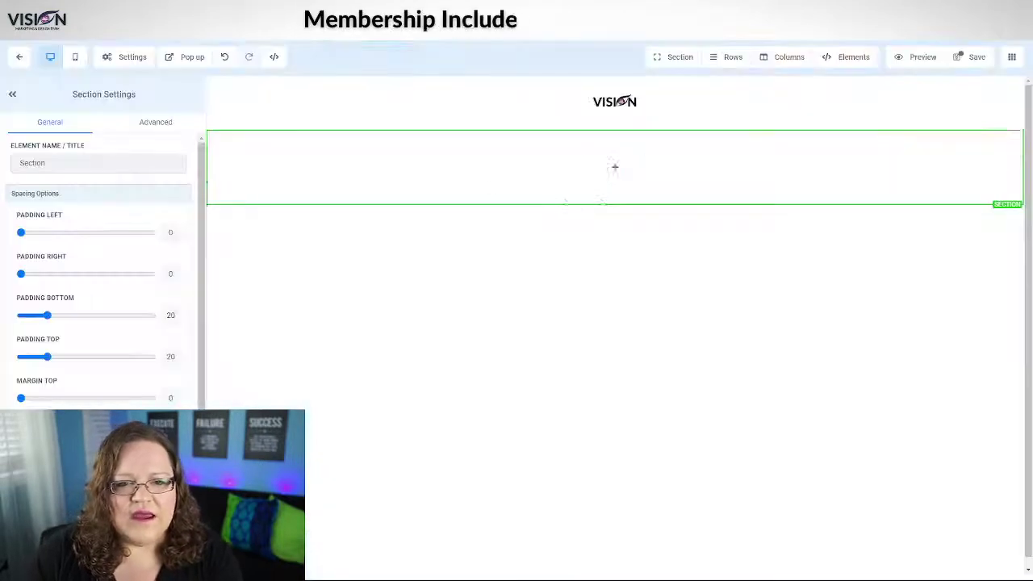
{"action": "left_click", "coordinate": [621, 168]}
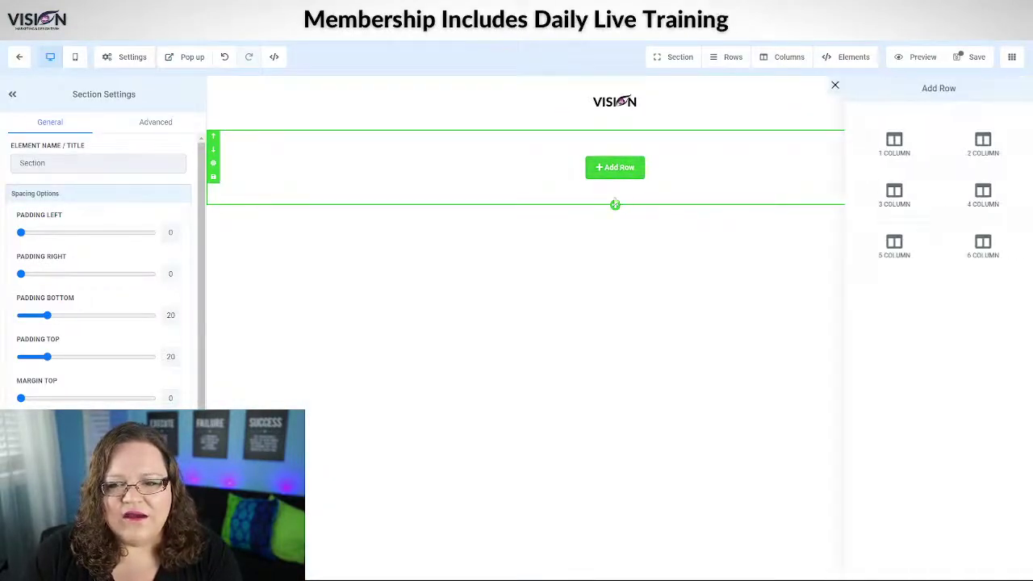
{"action": "left_click", "coordinate": [887, 153]}
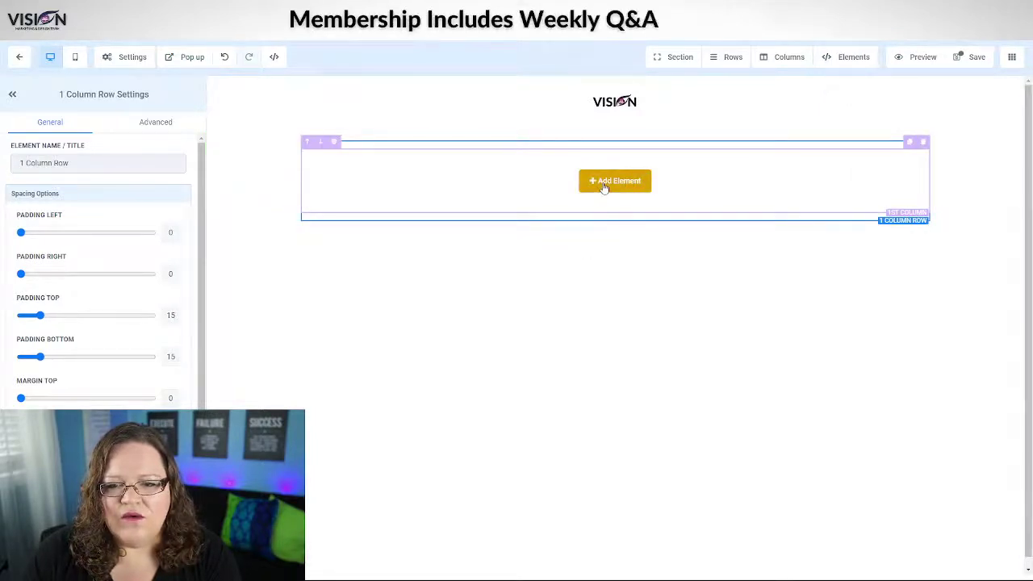
{"action": "left_click", "coordinate": [633, 182]}
{"action": "left_click", "coordinate": [914, 160]}
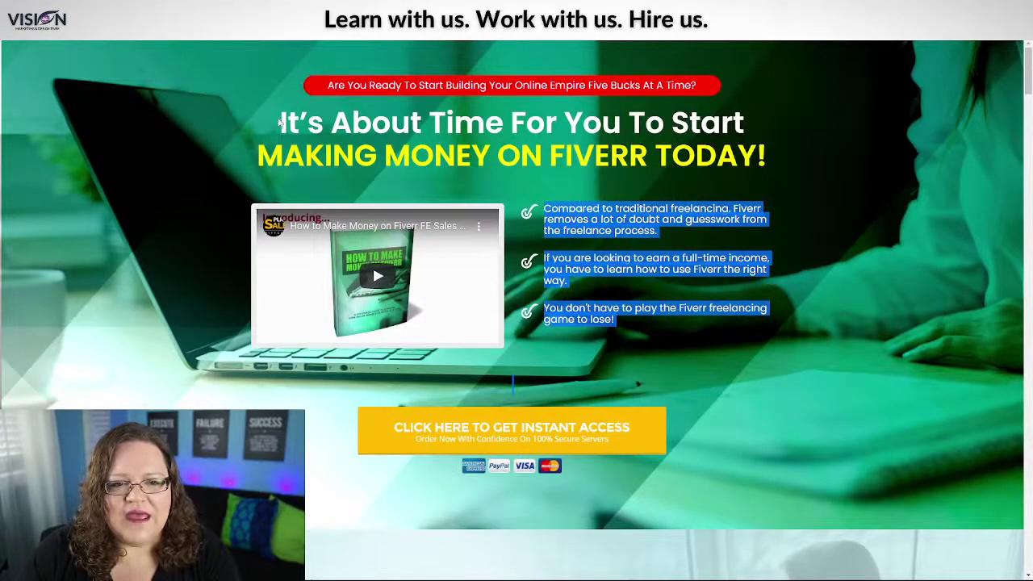
Add a headline element below the sub-headline, matching the main headline on the reference sales page
{"action": "left_click_drag", "start_coordinate": [277, 122], "coordinate": [795, 142]}
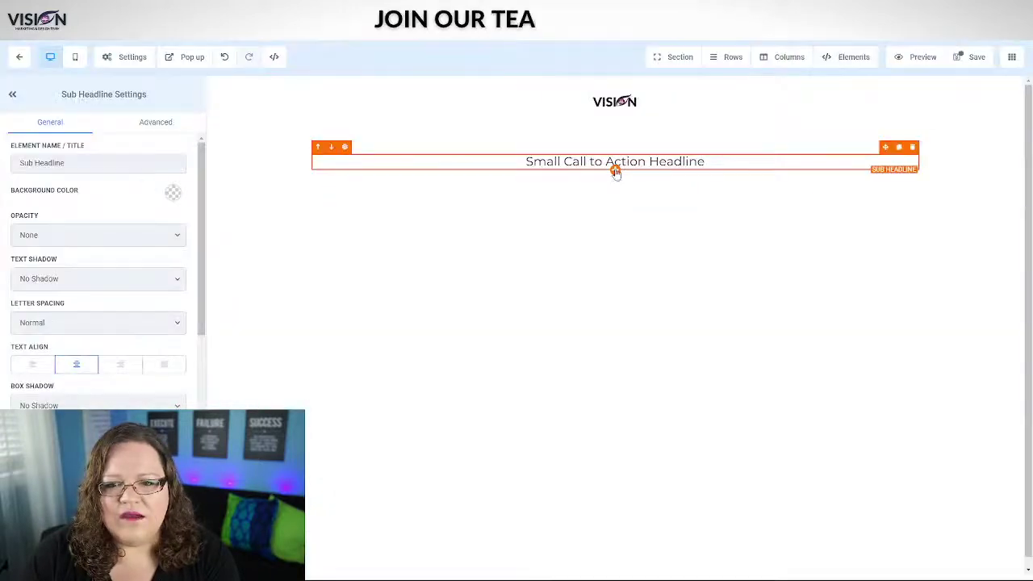
{"action": "left_click", "coordinate": [615, 172]}
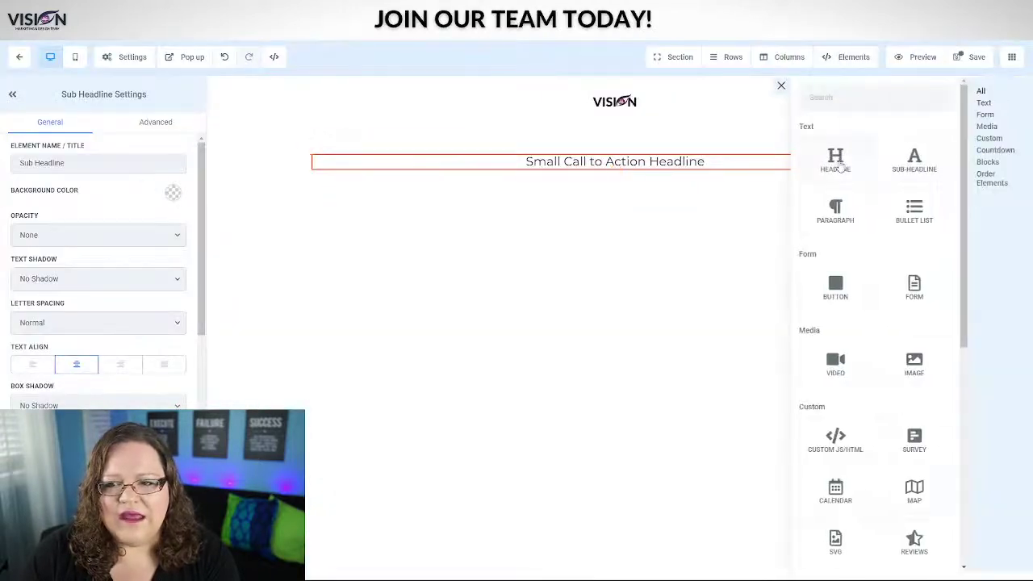
{"action": "left_click", "coordinate": [834, 160]}
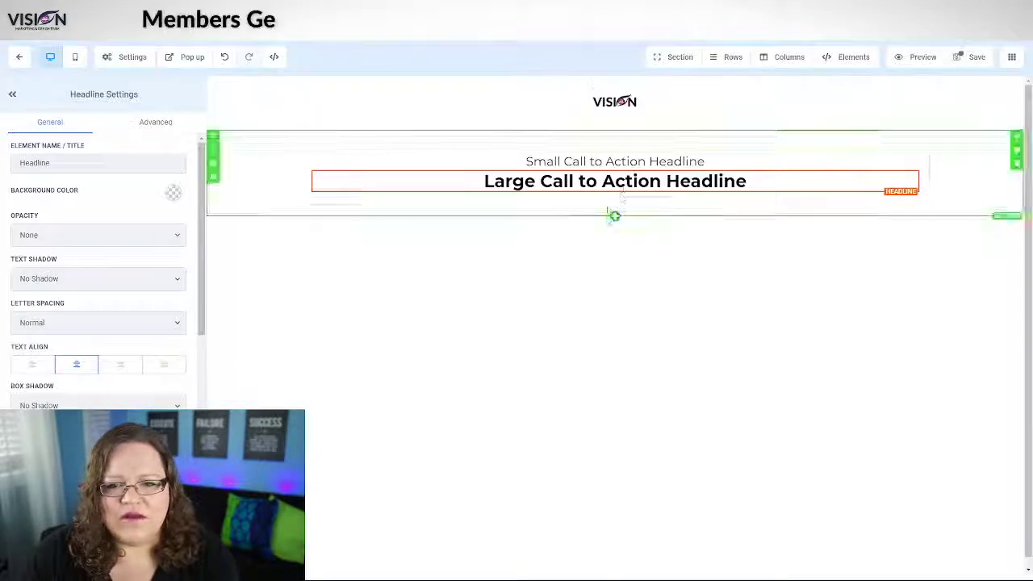
Add a two-column row beneath the row with the headlines
{"action": "left_click", "coordinate": [614, 191]}
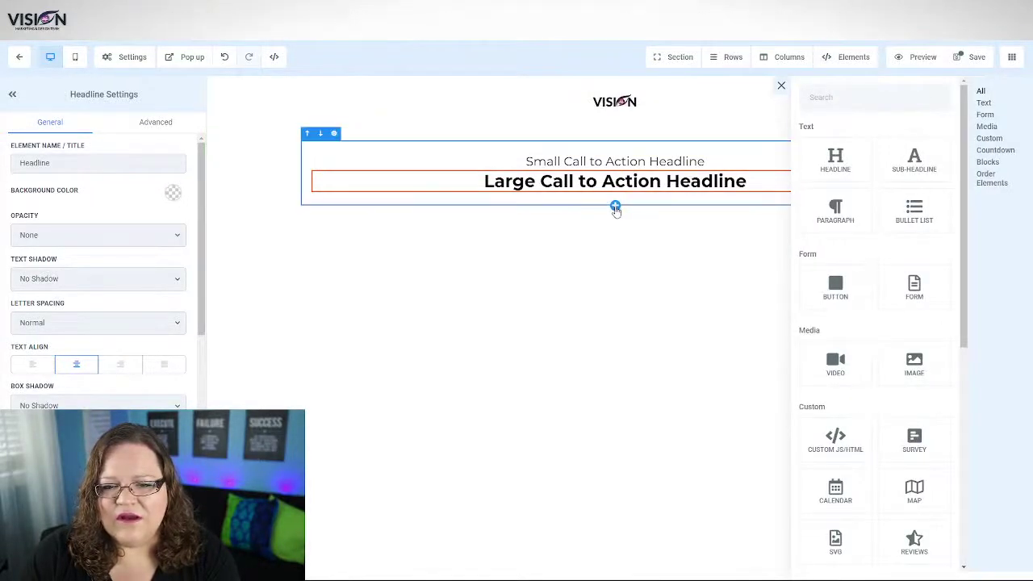
{"action": "left_click", "coordinate": [615, 206]}
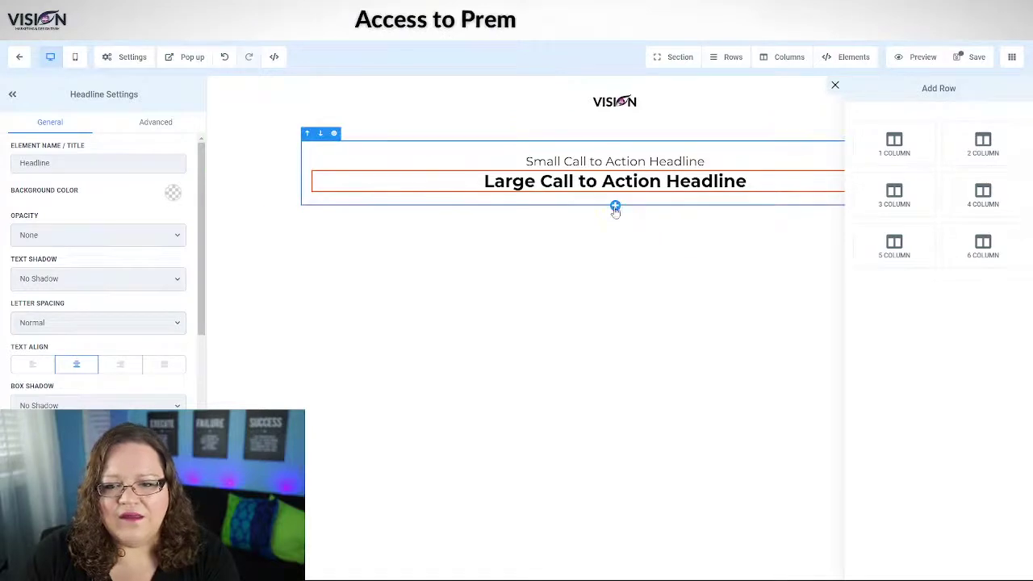
{"action": "left_click", "coordinate": [994, 148]}
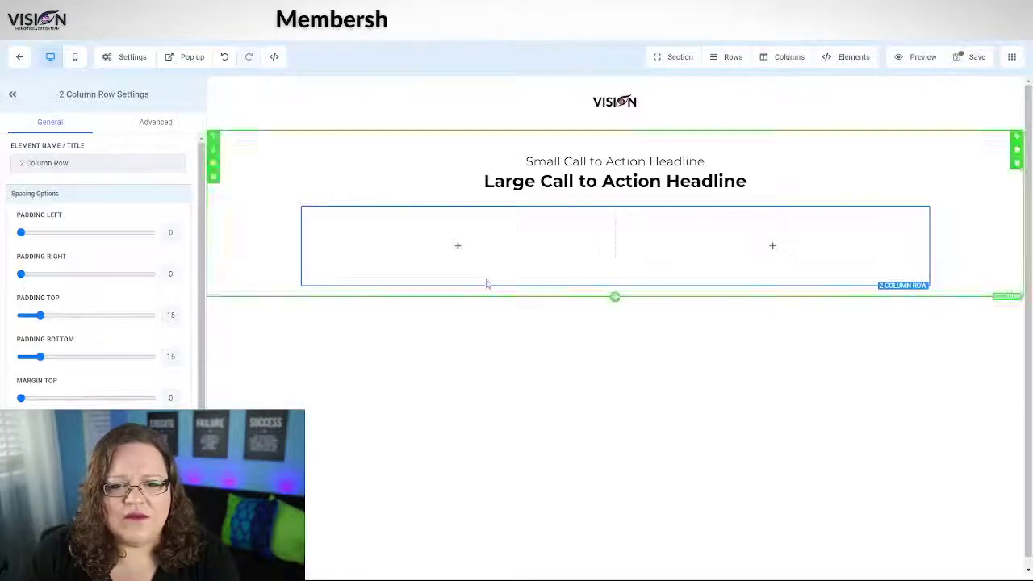
Place a video element in the first column of the two-column row and a bullet list in the second
{"action": "left_click", "coordinate": [455, 245]}
{"action": "left_click_drag", "start_coordinate": [839, 370], "coordinate": [456, 275]}
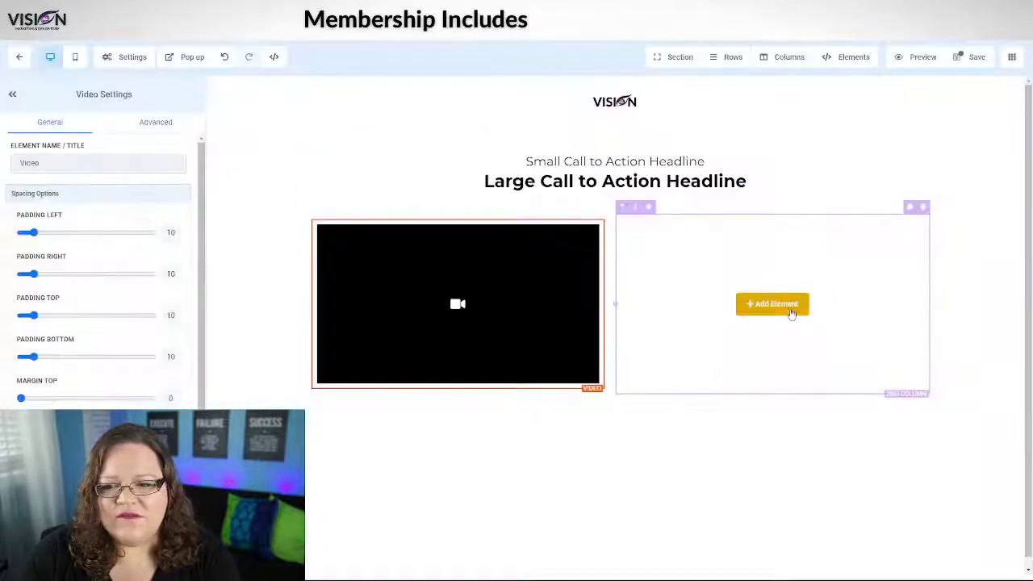
{"action": "left_click", "coordinate": [786, 307]}
{"action": "left_click", "coordinate": [914, 210]}
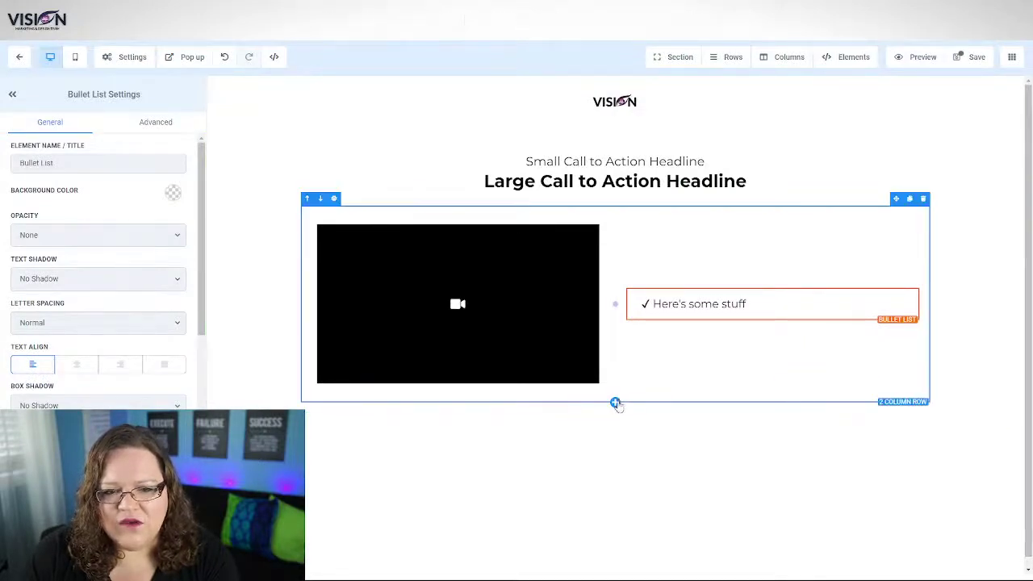
Add a one-column row below the video and bullet list, and insert a button in it
{"action": "left_click", "coordinate": [615, 404]}
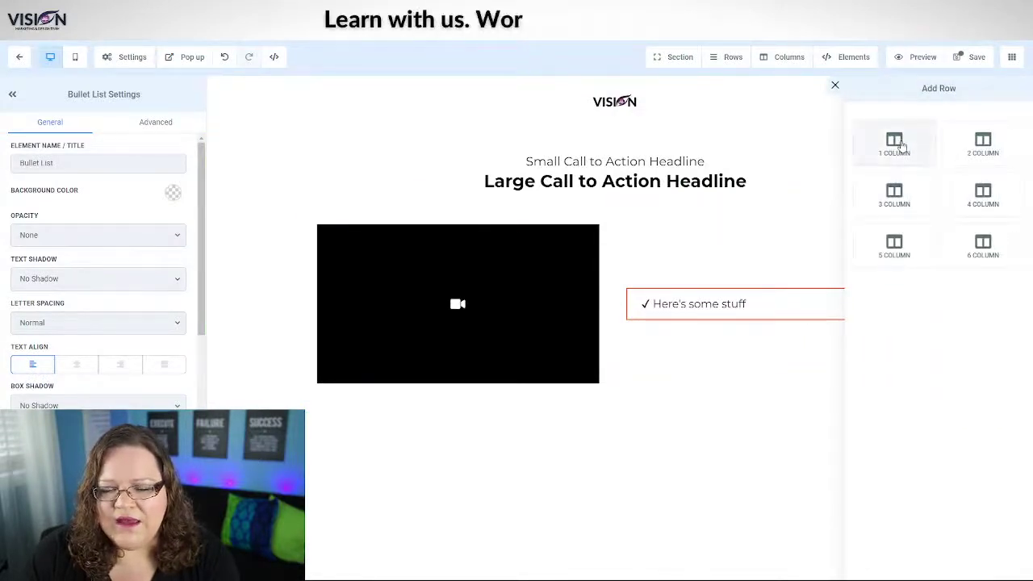
{"action": "left_click", "coordinate": [894, 137]}
{"action": "left_click", "coordinate": [616, 444]}
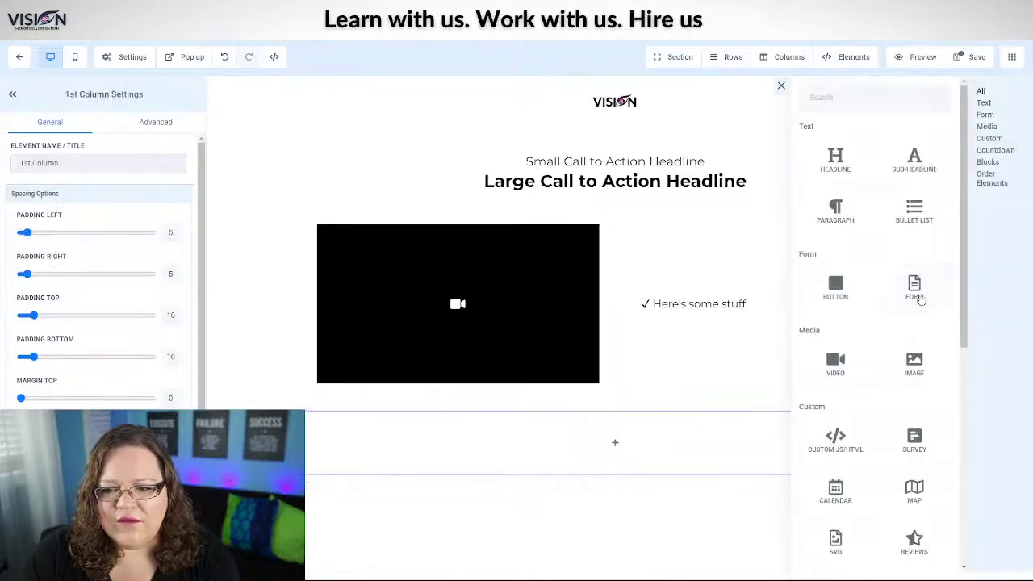
{"action": "left_click", "coordinate": [835, 295]}
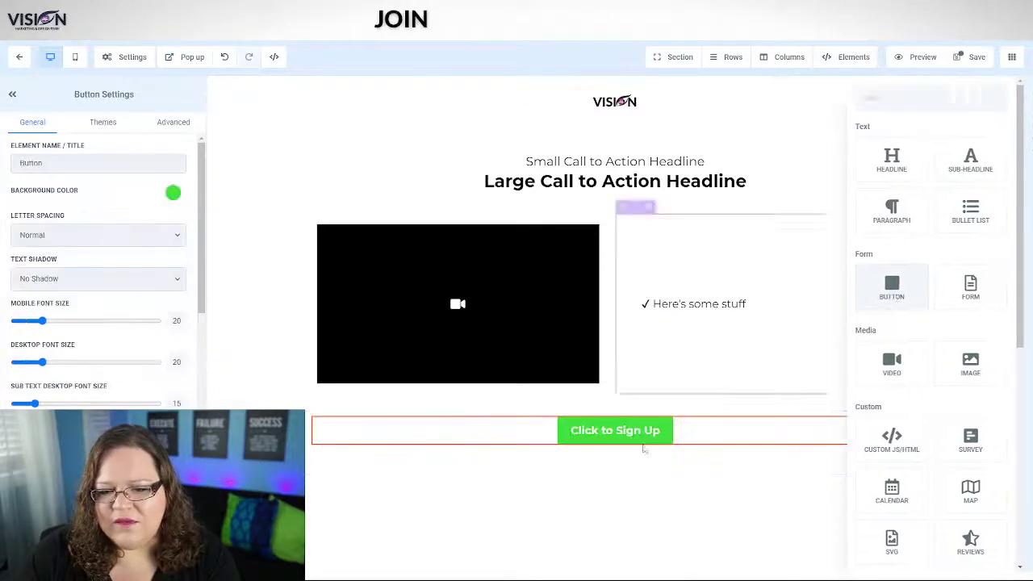
Insert an image element directly below the sign-up button
{"action": "left_click", "coordinate": [615, 446]}
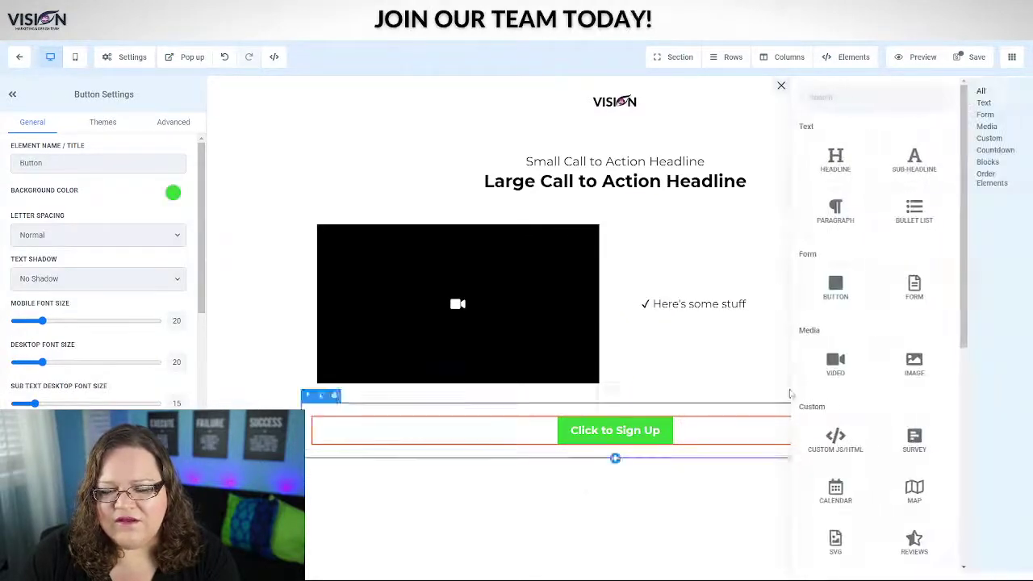
{"action": "left_click", "coordinate": [914, 365]}
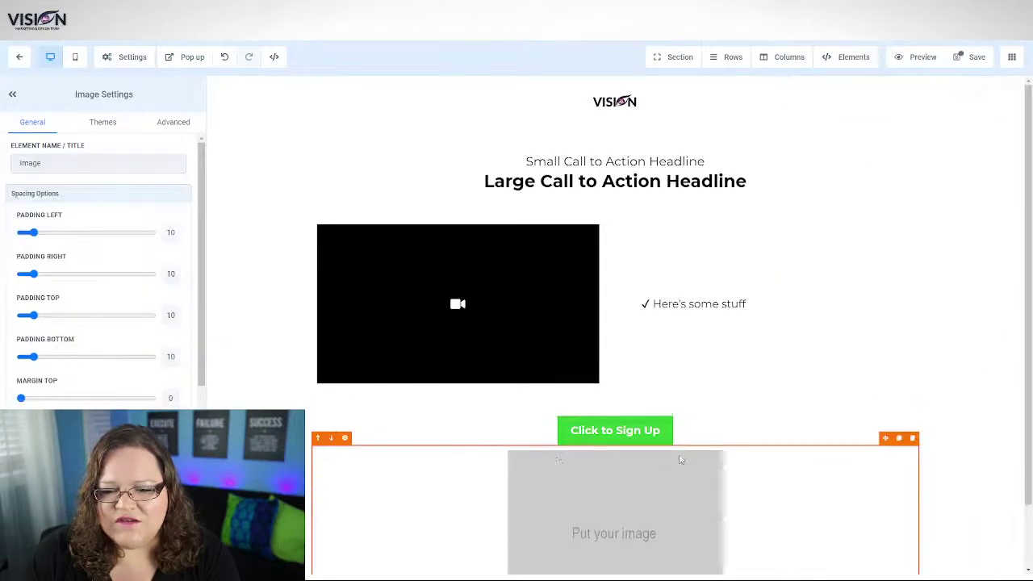
{"action": "scroll", "coordinate": [648, 526], "scroll_direction": "down", "scroll_amount": 1}
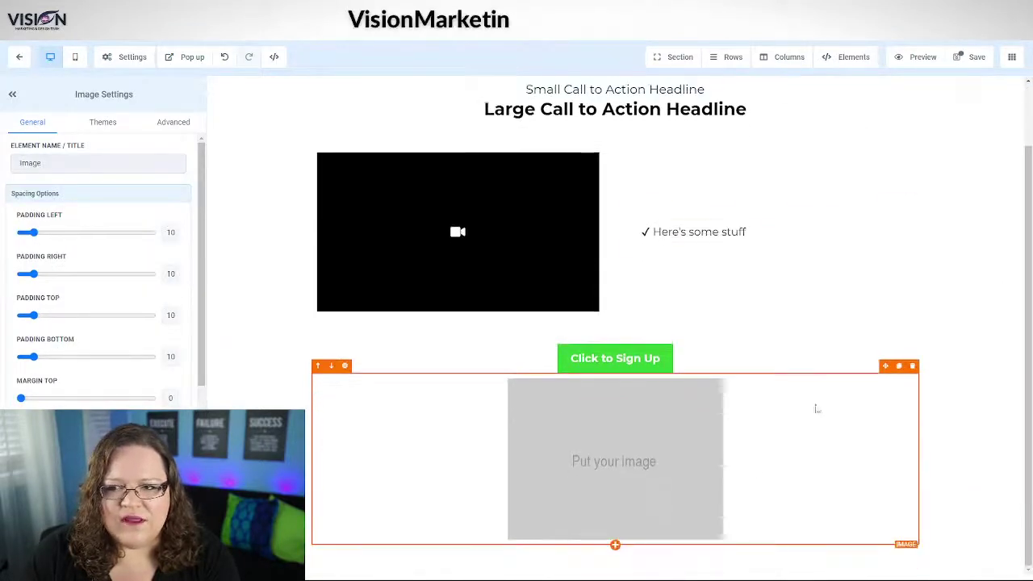
Save the page and set its SEO title to "MAKING MONEY ON FIVERR", using text copied from the reference sales page's headline
{"action": "left_click", "coordinate": [974, 56]}
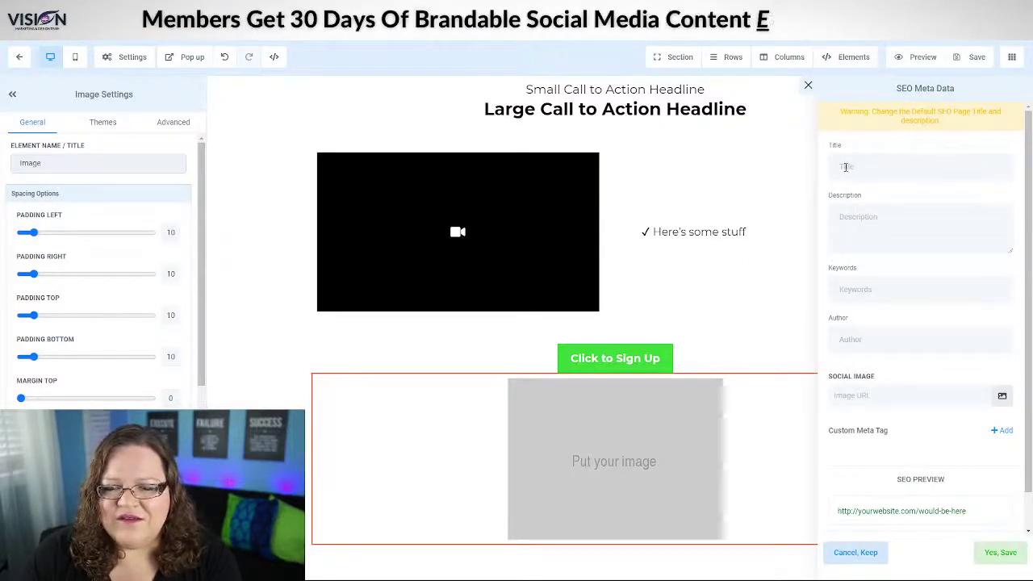
{"action": "left_click", "coordinate": [855, 163]}
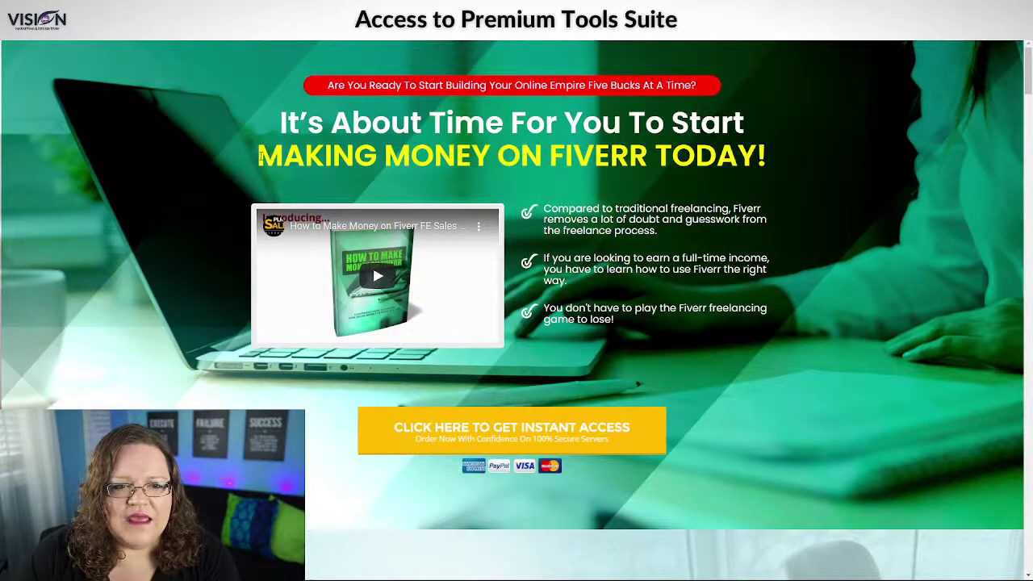
{"action": "left_click_drag", "start_coordinate": [260, 158], "coordinate": [760, 153]}
{"action": "right_click", "coordinate": [639, 156]}
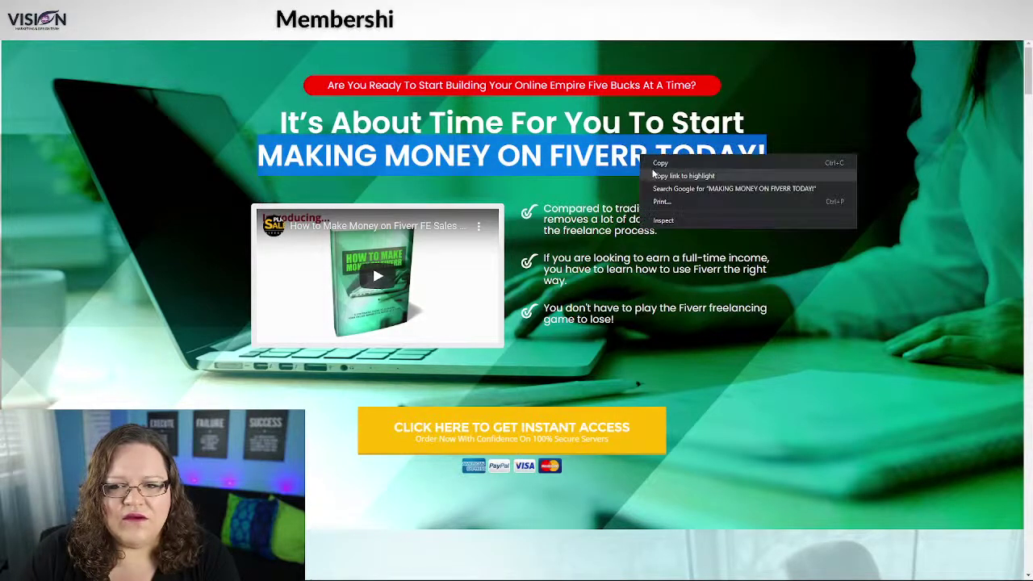
{"action": "left_click", "coordinate": [669, 159]}
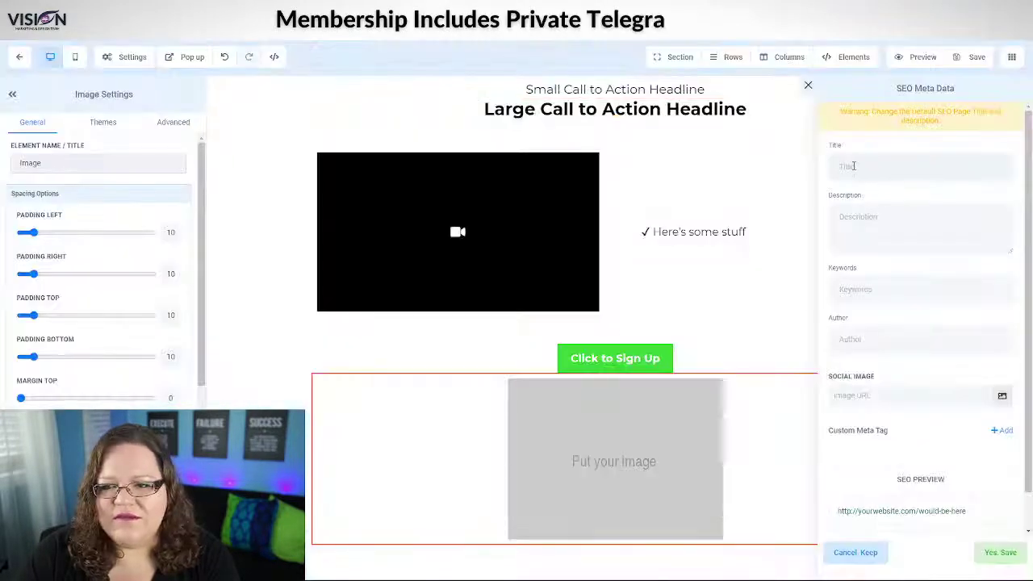
{"action": "left_click", "coordinate": [853, 165]}
{"action": "key", "text": "ctrl+v"}
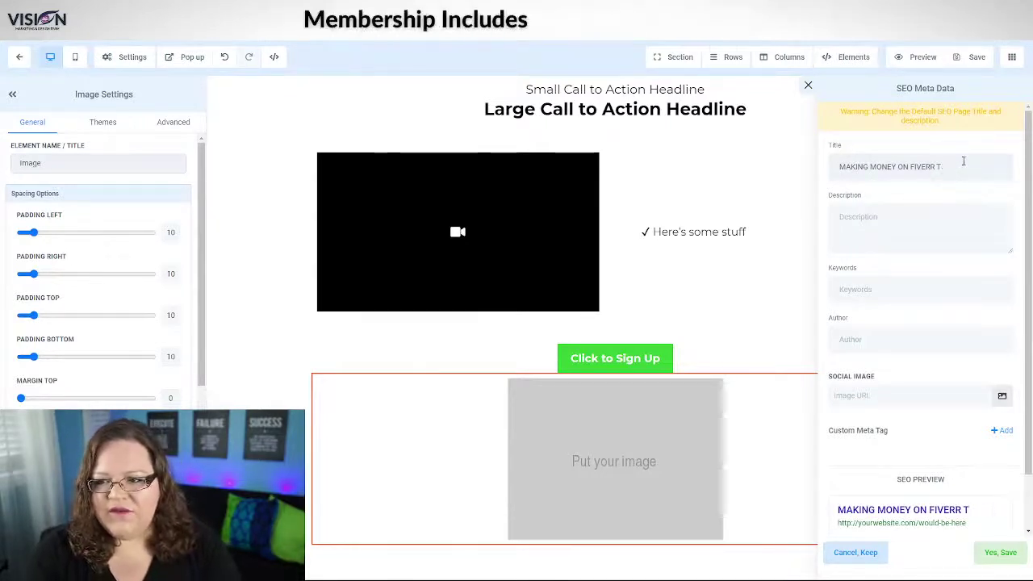
Set the SEO description to "MAKING MONEY ON FIVERR TODAY!" and the keywords to "Fiverr"
{"action": "left_click", "coordinate": [888, 222]}
{"action": "key", "text": "ctrl+v"}
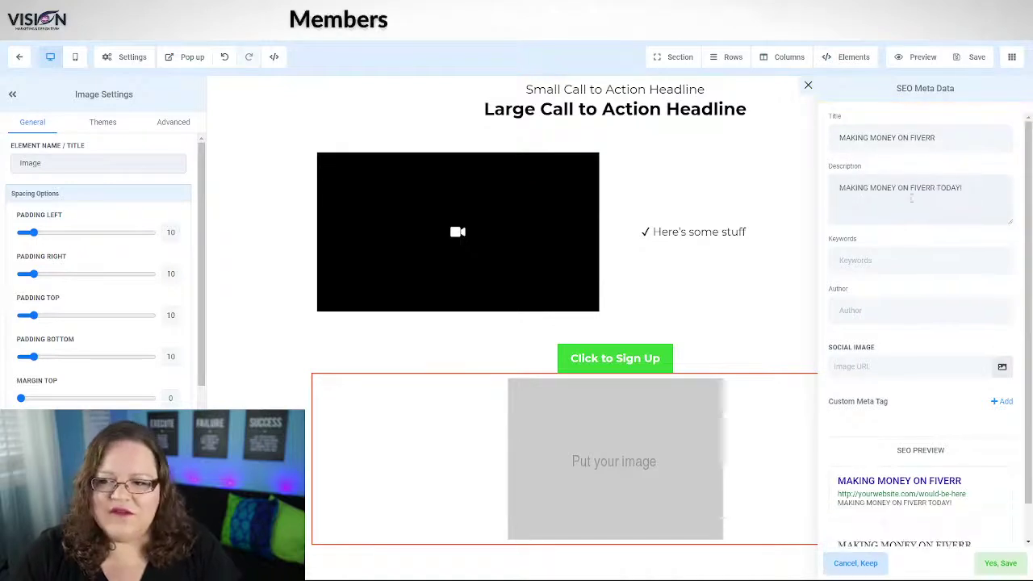
{"action": "left_click", "coordinate": [850, 260]}
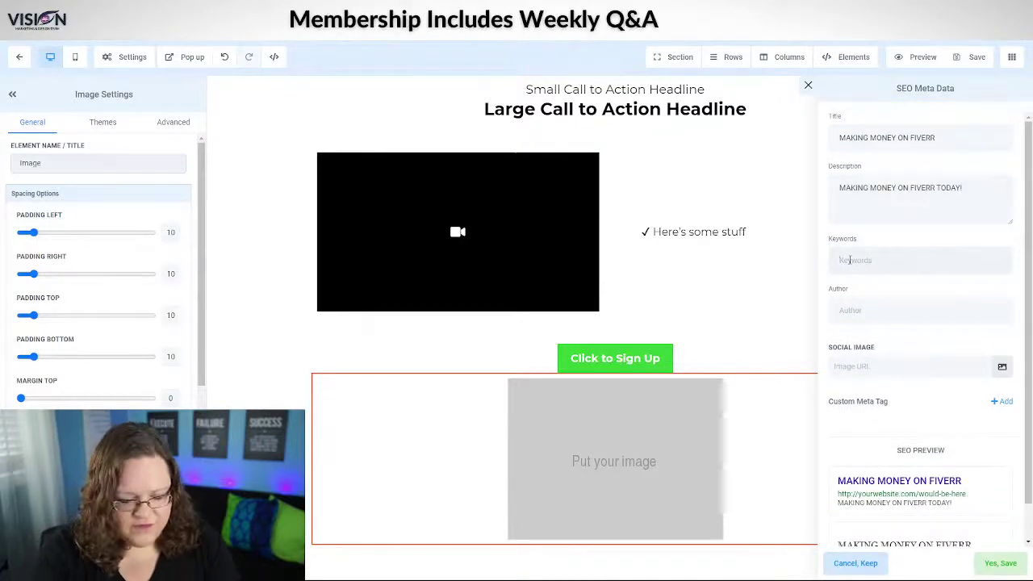
{"action": "type", "text": "Fiverr"}
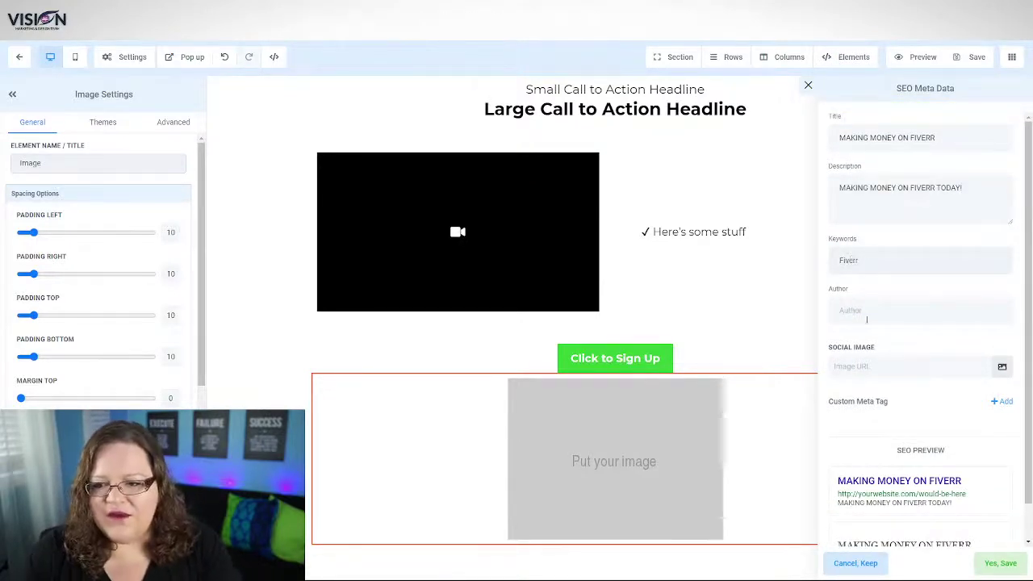
Enter the author's full name in the page's SEO data
{"action": "left_click", "coordinate": [863, 308]}
{"action": "type", "text": "Bridget"}
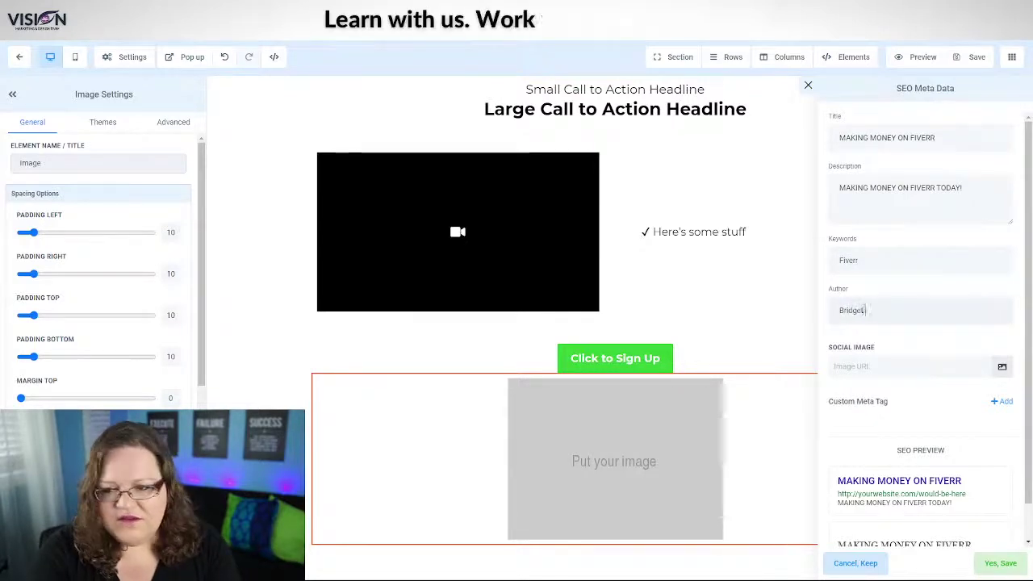
{"action": "type", "text": " Bartlett"}
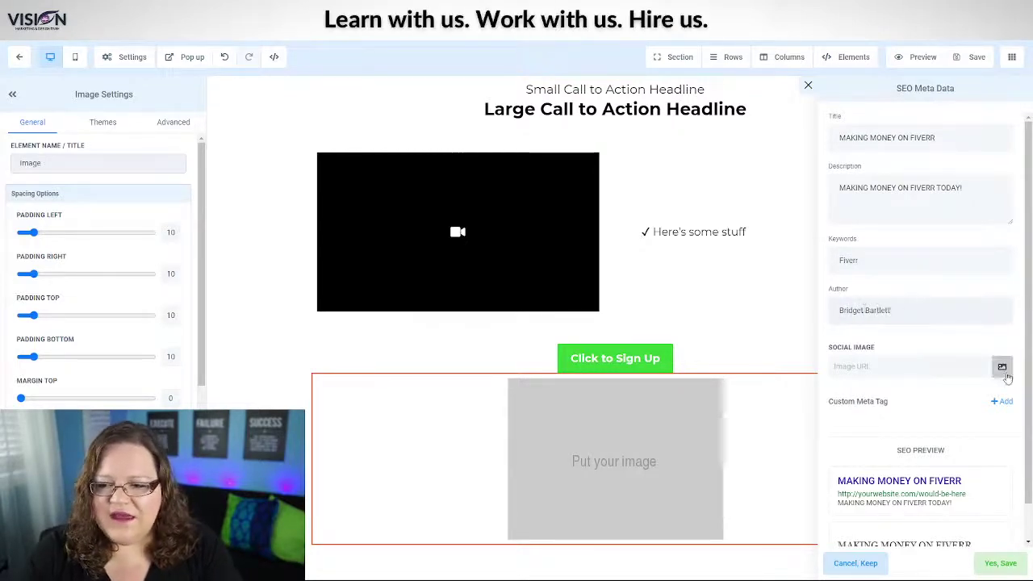
Set the social image to "Untitled design (3).jpg" from the Lead Magnets folder and save the SEO data
{"action": "left_click", "coordinate": [1001, 367]}
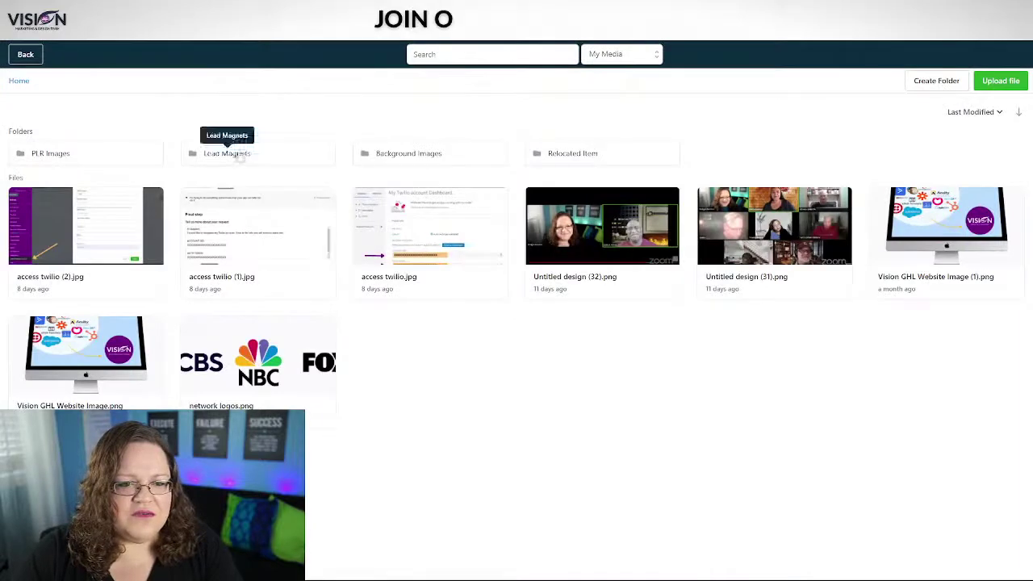
{"action": "left_click", "coordinate": [231, 155]}
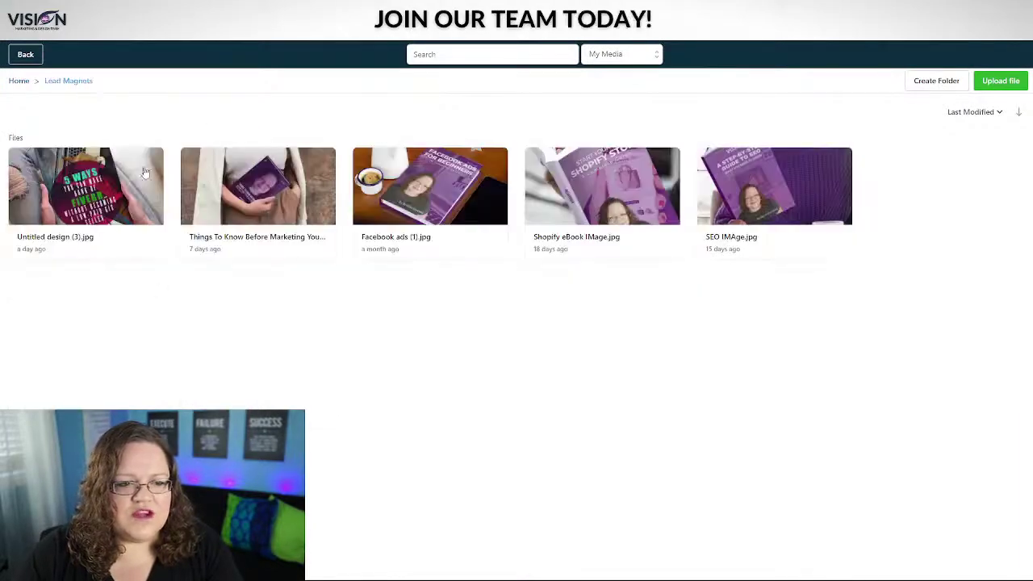
{"action": "left_click", "coordinate": [93, 176]}
{"action": "scroll", "coordinate": [994, 349], "scroll_direction": "down", "scroll_amount": 3}
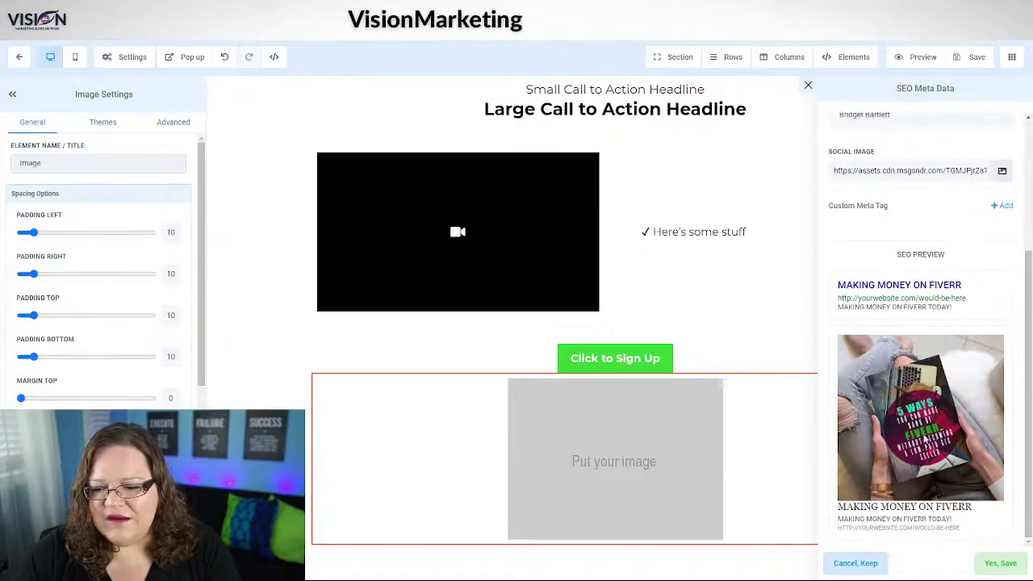
{"action": "left_click", "coordinate": [999, 563]}
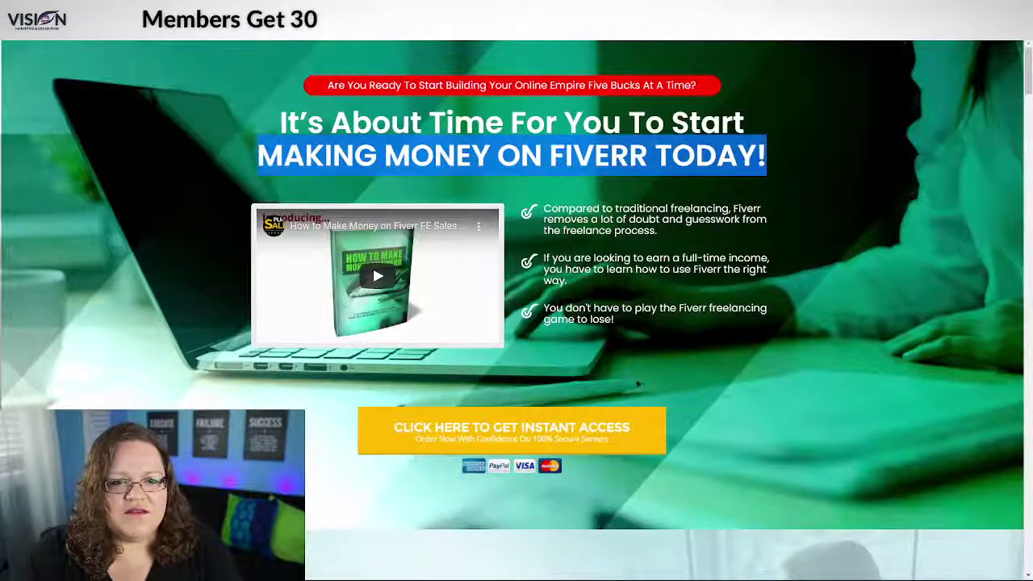
Start choosing a background image for the section holding the headlines and video, and open the media library's Background Images folder
{"action": "left_click", "coordinate": [185, 130]}
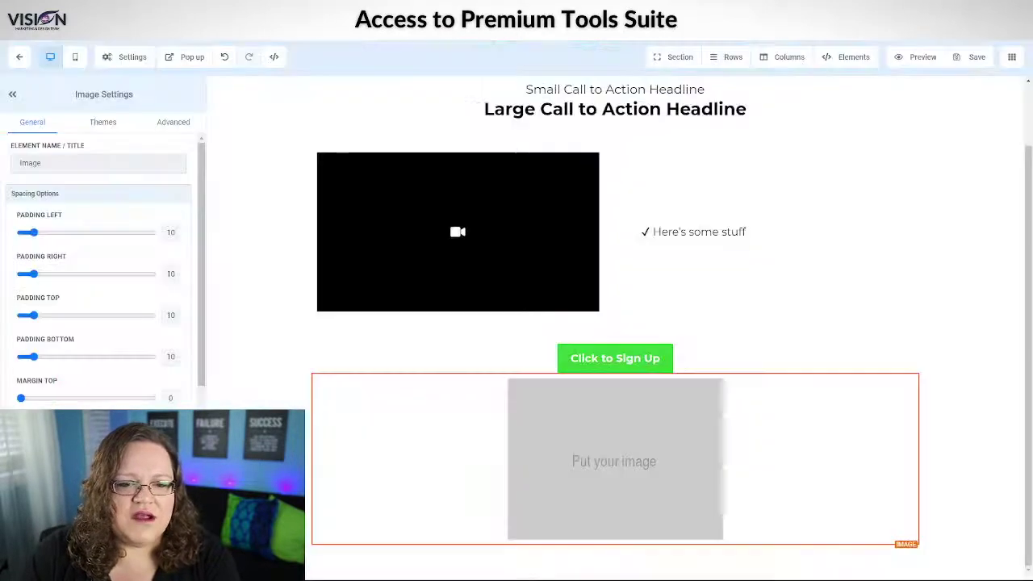
{"action": "left_click", "coordinate": [239, 245]}
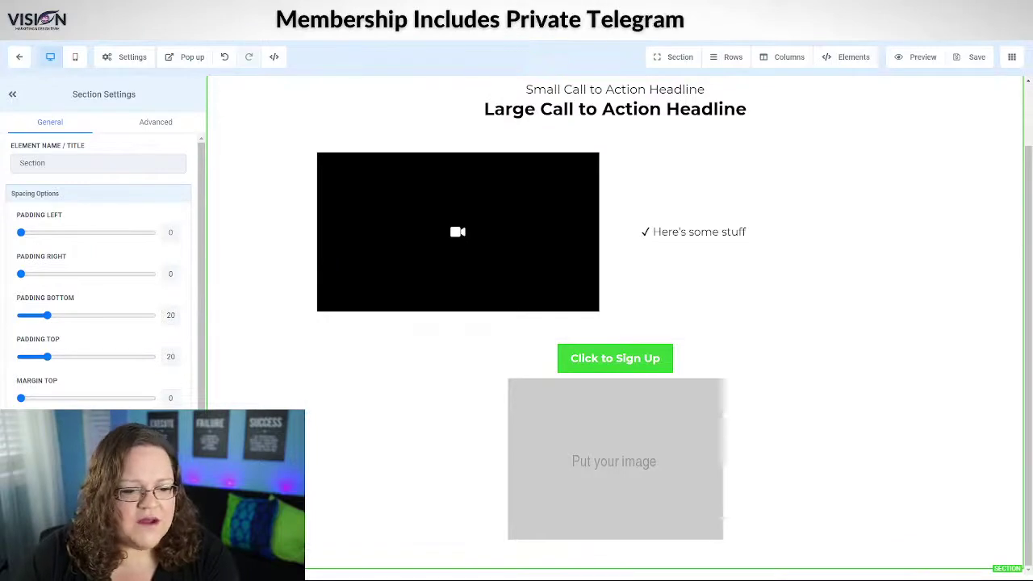
{"action": "scroll", "coordinate": [103, 267], "scroll_direction": "down", "scroll_amount": 1}
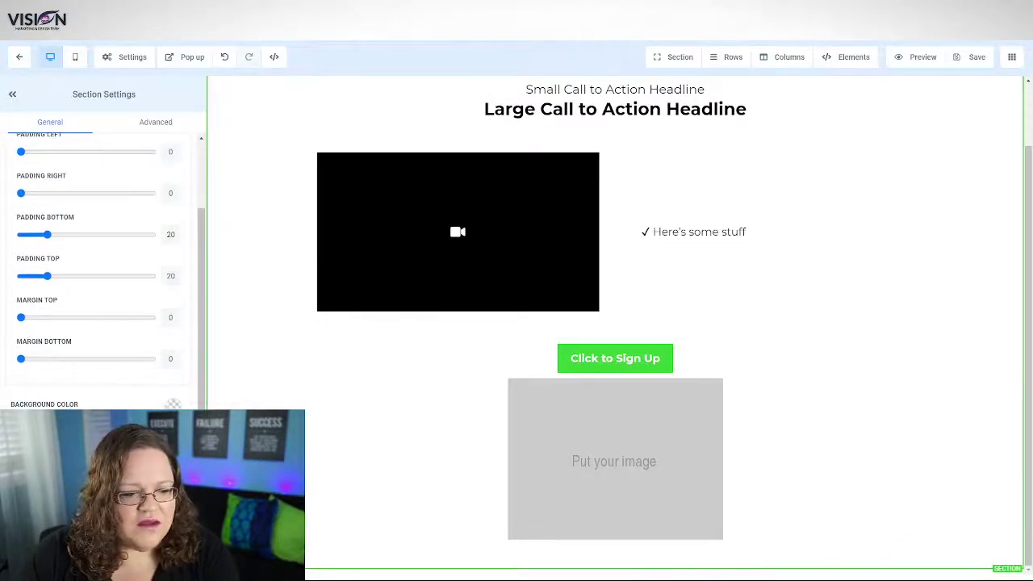
{"action": "left_click", "coordinate": [172, 458]}
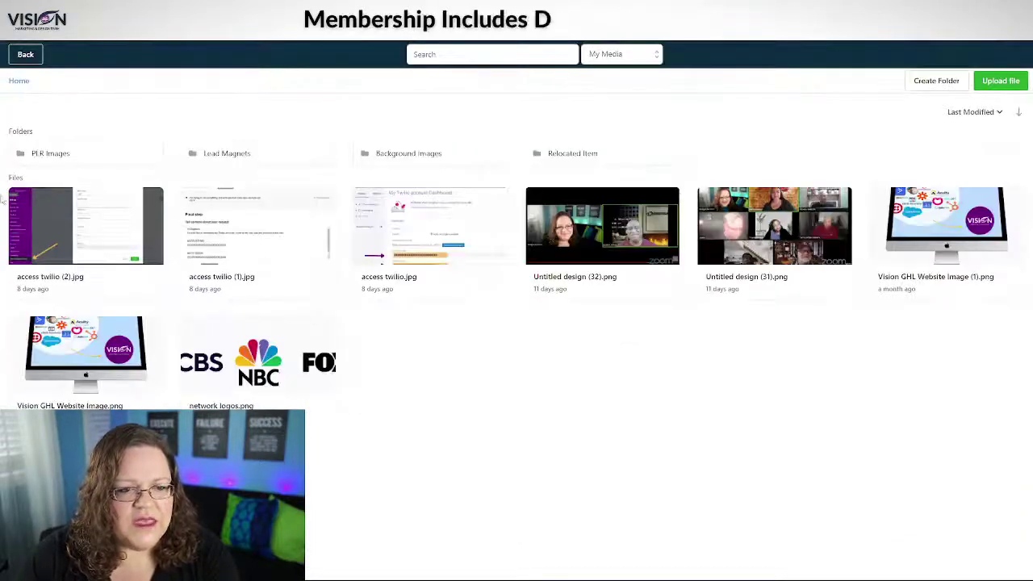
{"action": "left_click", "coordinate": [438, 154]}
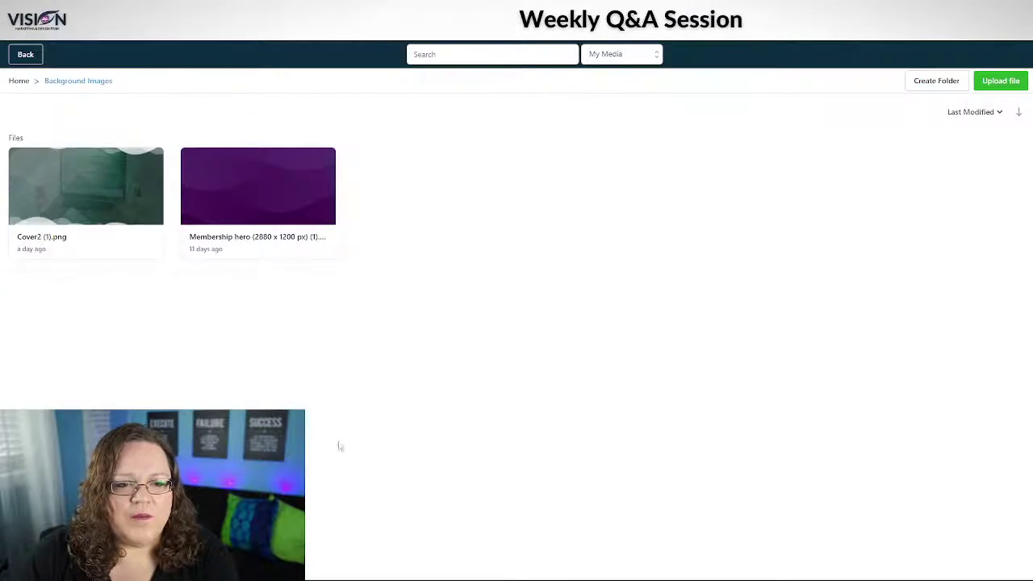
Switch to File Explorer, open the images folder of FE-Module5-ReadyMadeSalesPageAndThankYouPage, and look through it for the hero background
{"action": "mouse_move", "coordinate": [442, 574]}
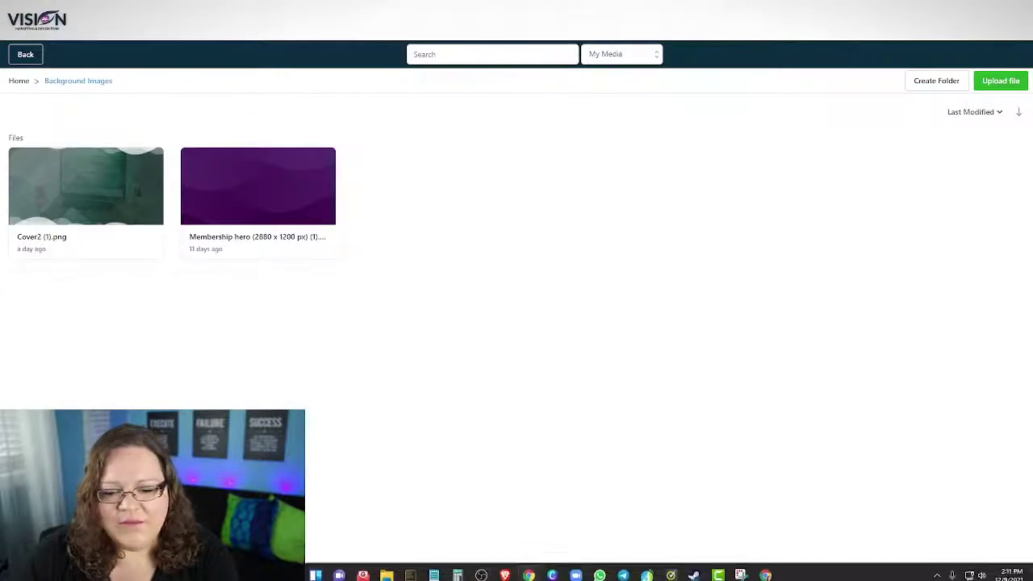
{"action": "mouse_move", "coordinate": [387, 569]}
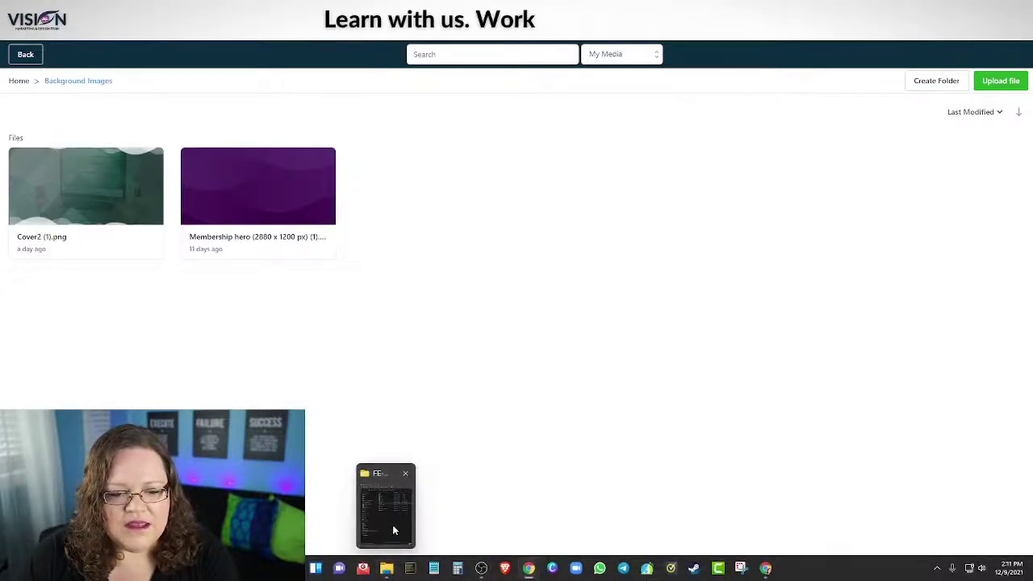
{"action": "left_click", "coordinate": [392, 525]}
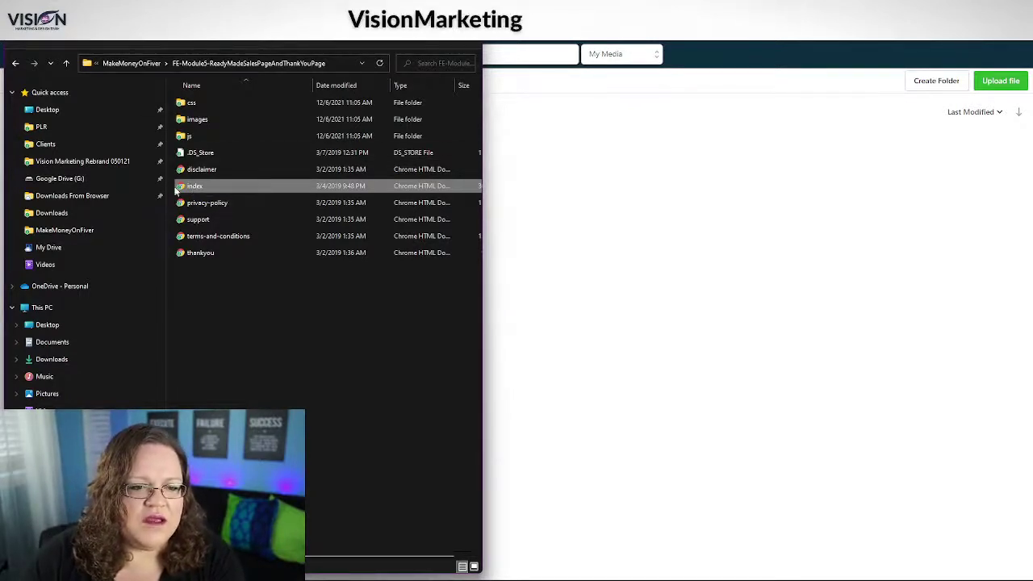
{"action": "double_click", "coordinate": [195, 120]}
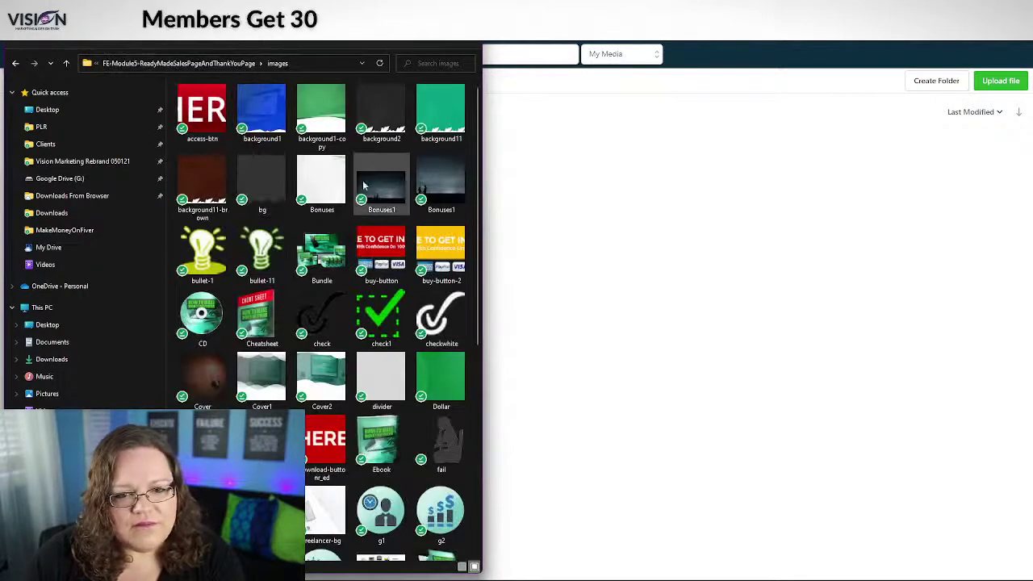
{"action": "scroll", "coordinate": [320, 172], "scroll_direction": "down", "scroll_amount": 5}
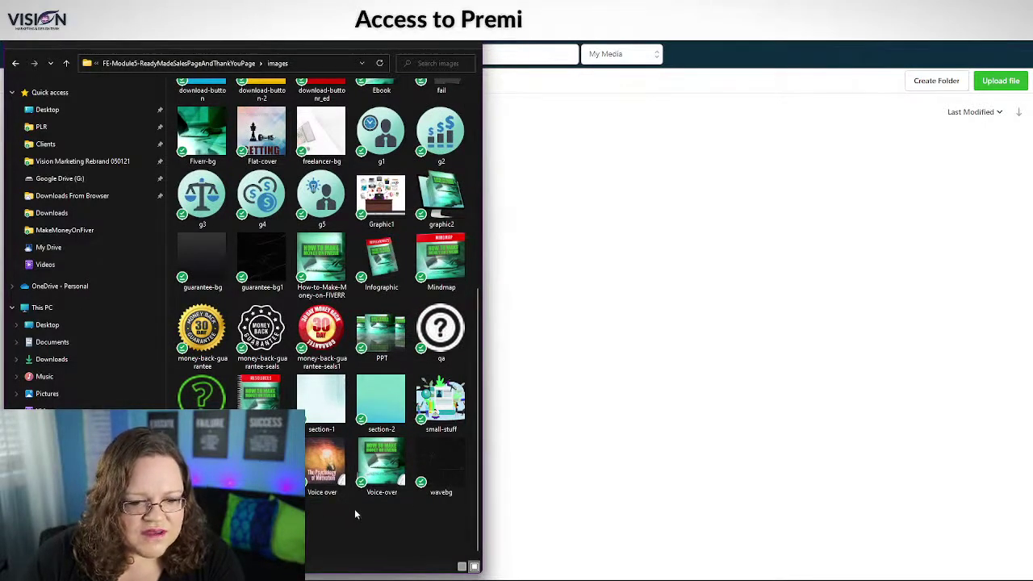
{"action": "scroll", "coordinate": [399, 476], "scroll_direction": "up", "scroll_amount": 5}
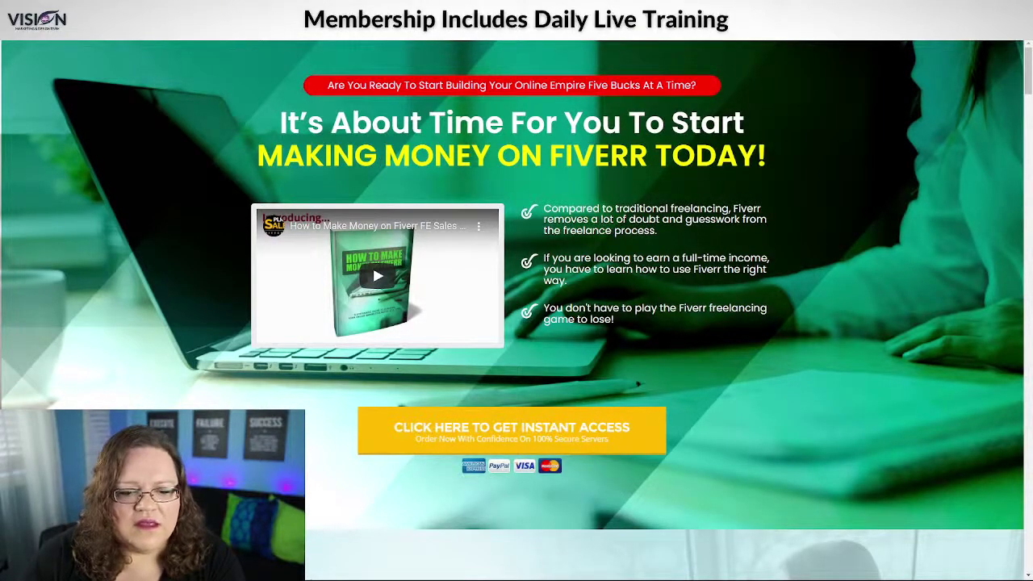
Compare the folder's images with the reference sales page's hero background and select the Fiverr-bg image
{"action": "mouse_move", "coordinate": [532, 571]}
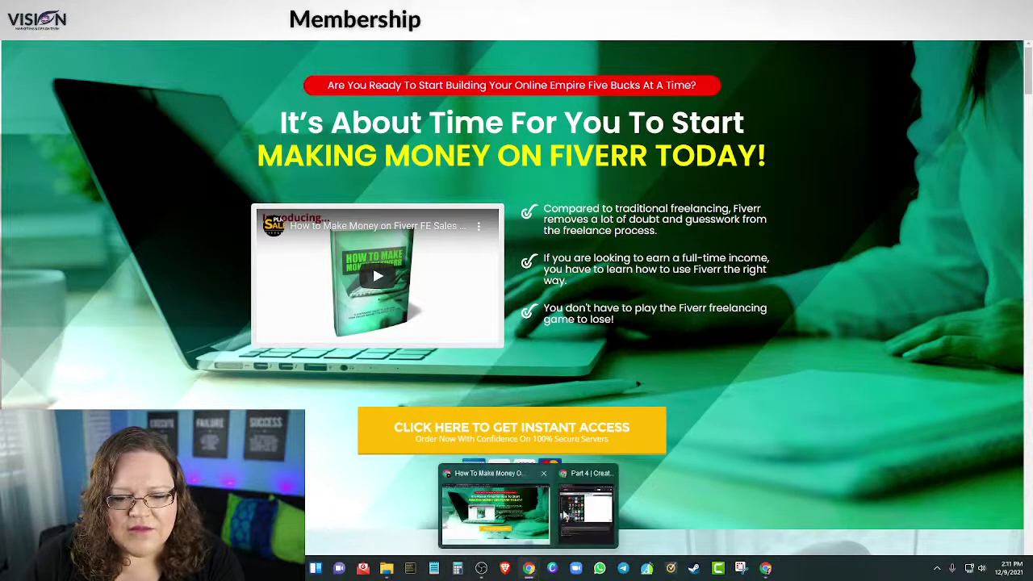
{"action": "mouse_move", "coordinate": [386, 568]}
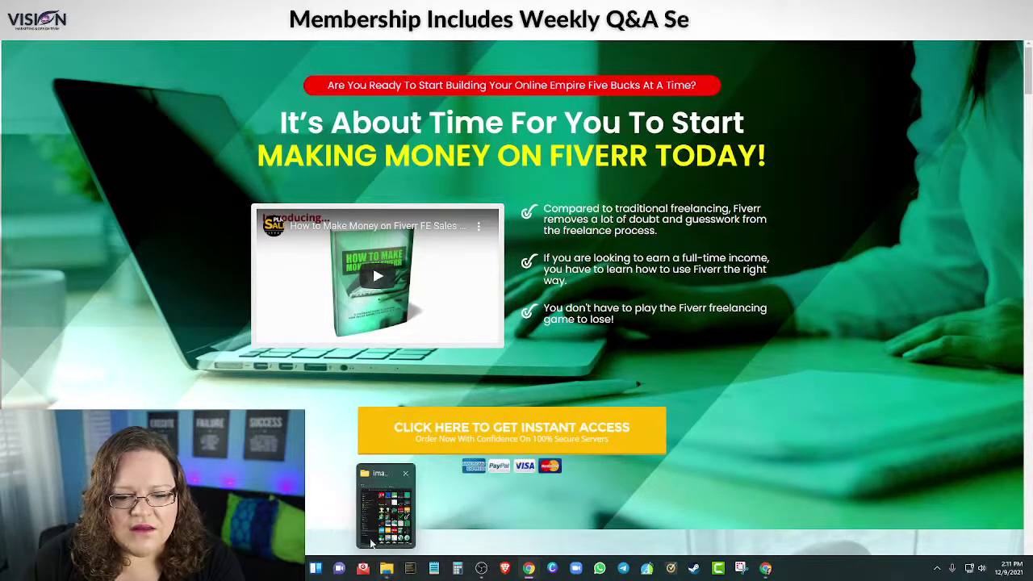
{"action": "left_click", "coordinate": [371, 544]}
{"action": "left_click_drag", "start_coordinate": [242, 87], "coordinate": [383, 30]}
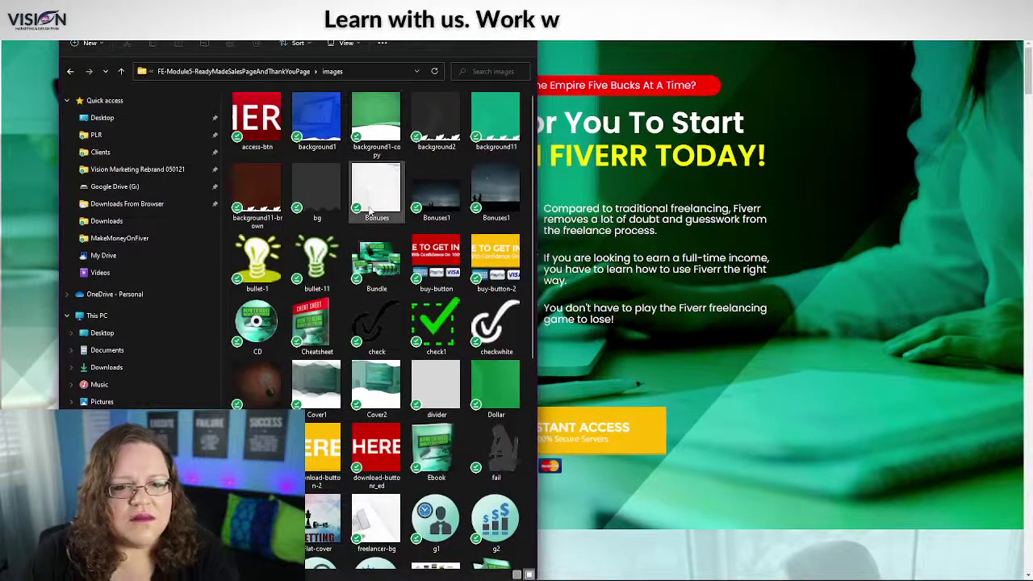
{"action": "scroll", "coordinate": [370, 208], "scroll_direction": "down", "scroll_amount": 3}
{"action": "scroll", "coordinate": [355, 209], "scroll_direction": "up", "scroll_amount": 3}
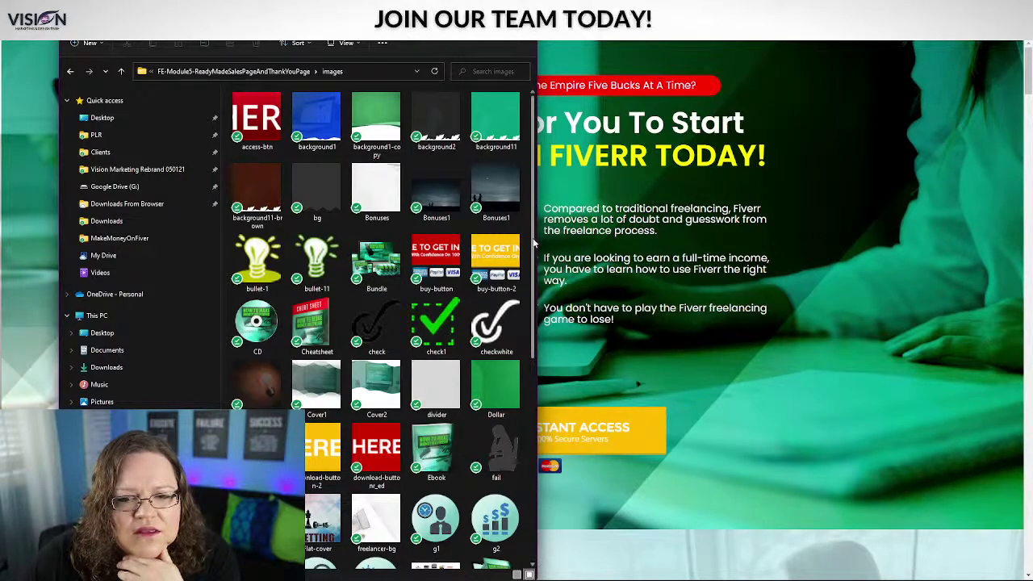
{"action": "scroll", "coordinate": [532, 242], "scroll_direction": "down", "scroll_amount": 5}
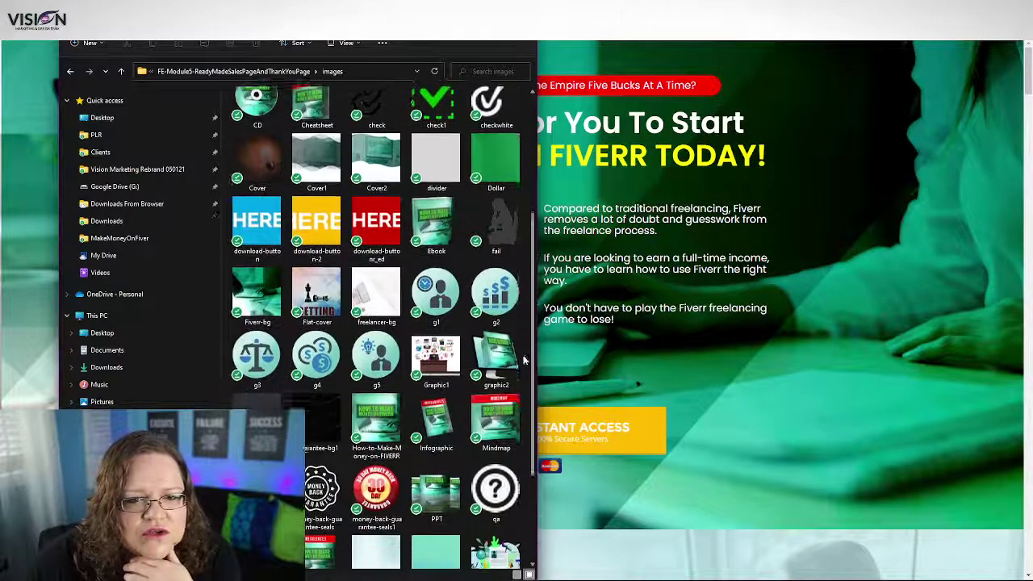
{"action": "scroll", "coordinate": [523, 361], "scroll_direction": "down", "scroll_amount": 3}
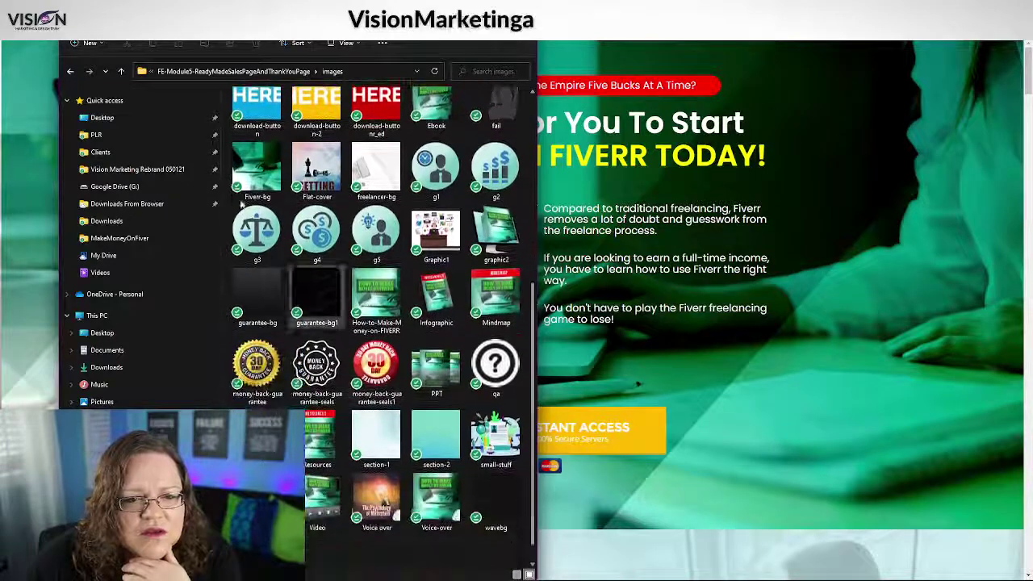
{"action": "left_click", "coordinate": [255, 174]}
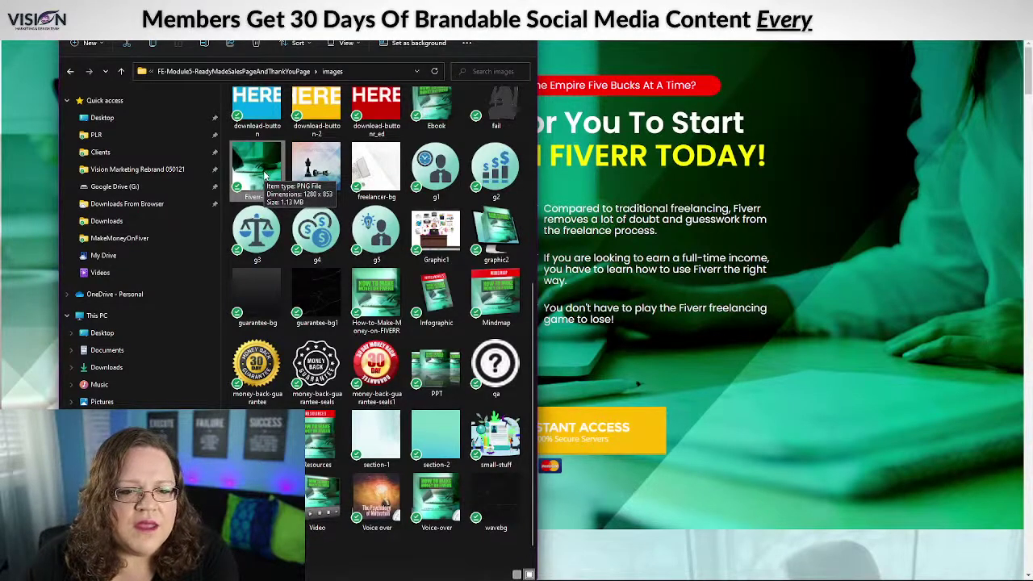
{"action": "left_click", "coordinate": [264, 176]}
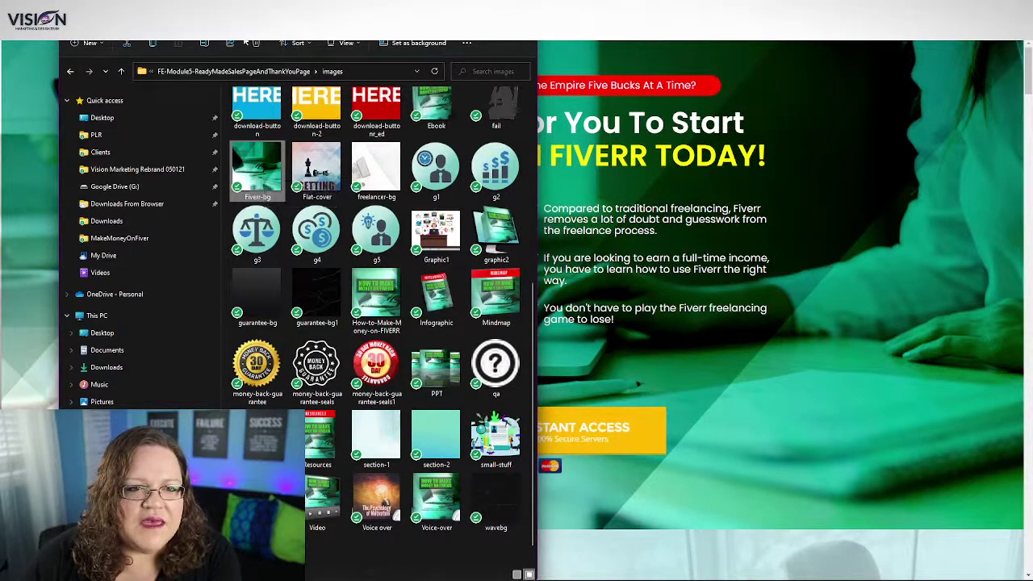
Switch to the TinyPNG website, compress the Fiverr-bg image there, and download the result
{"action": "left_click_drag", "start_coordinate": [177, 26], "coordinate": [268, 204]}
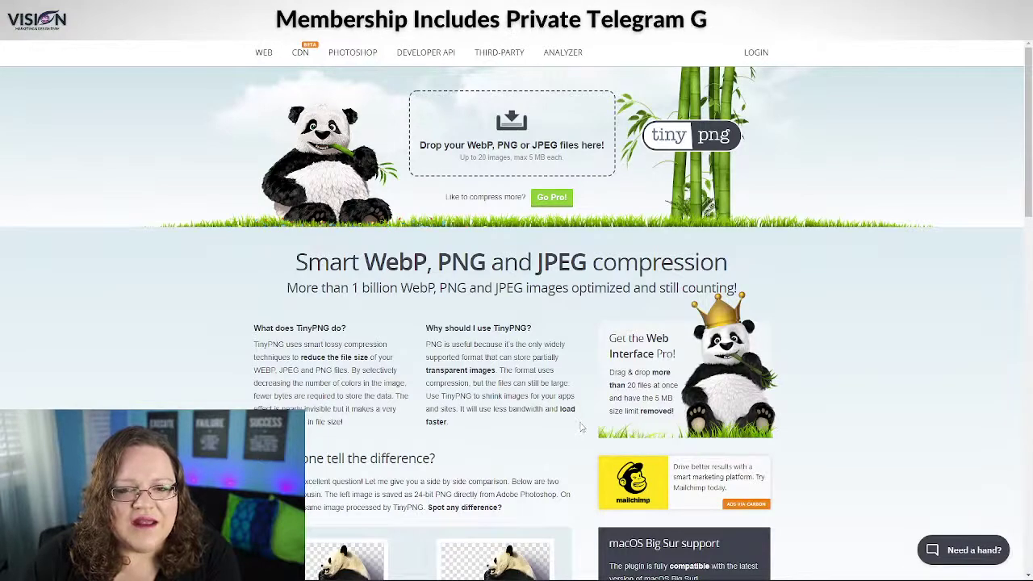
{"action": "mouse_move", "coordinate": [387, 568]}
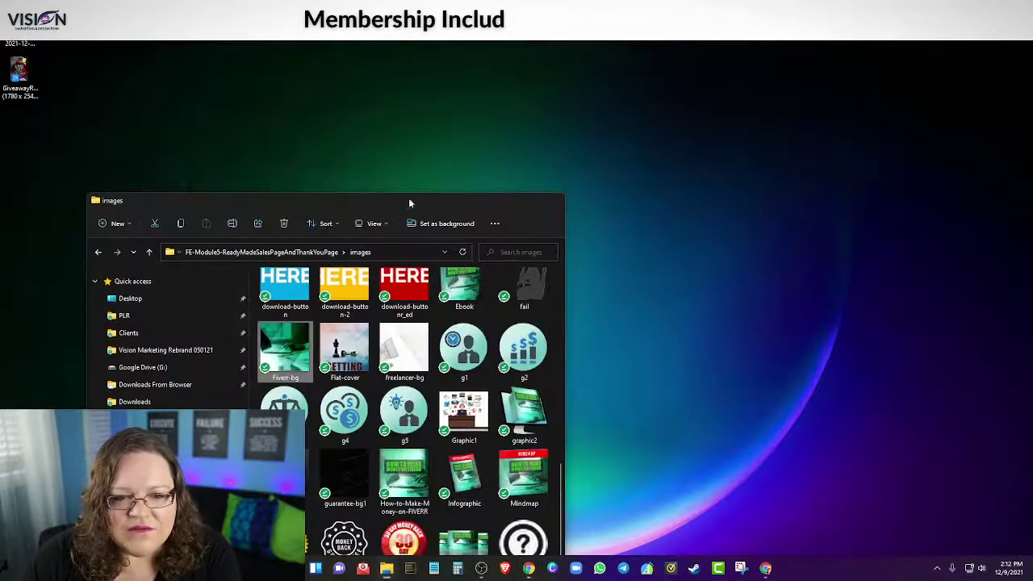
{"action": "left_click", "coordinate": [384, 478]}
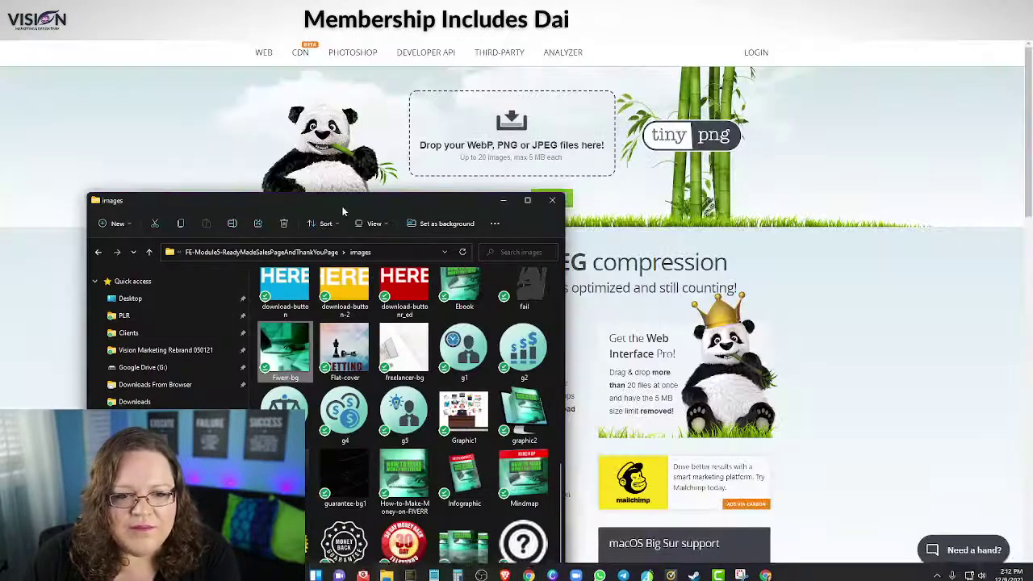
{"action": "left_click_drag", "start_coordinate": [340, 192], "coordinate": [263, 42]}
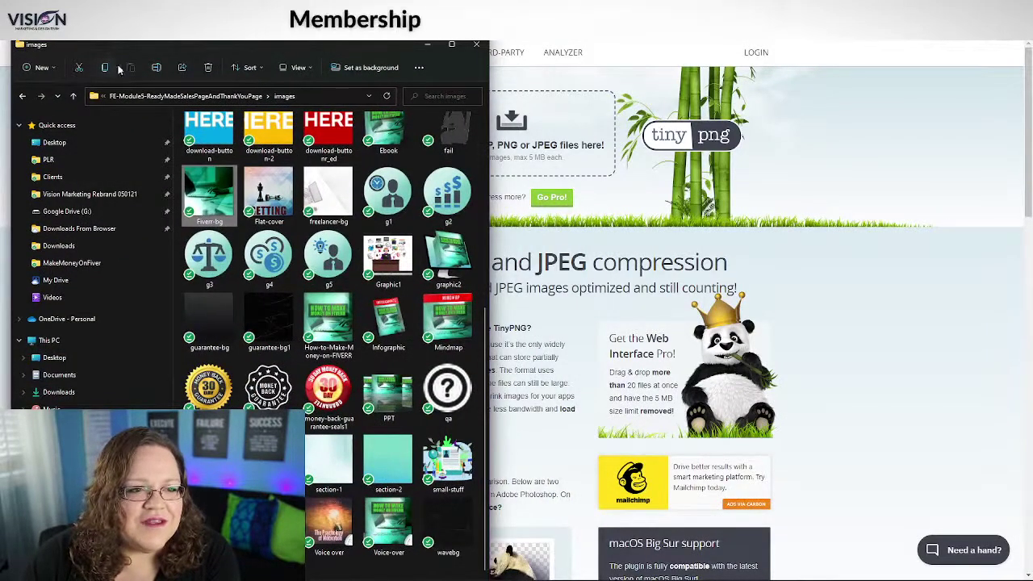
{"action": "left_click_drag", "start_coordinate": [141, 43], "coordinate": [56, 80]}
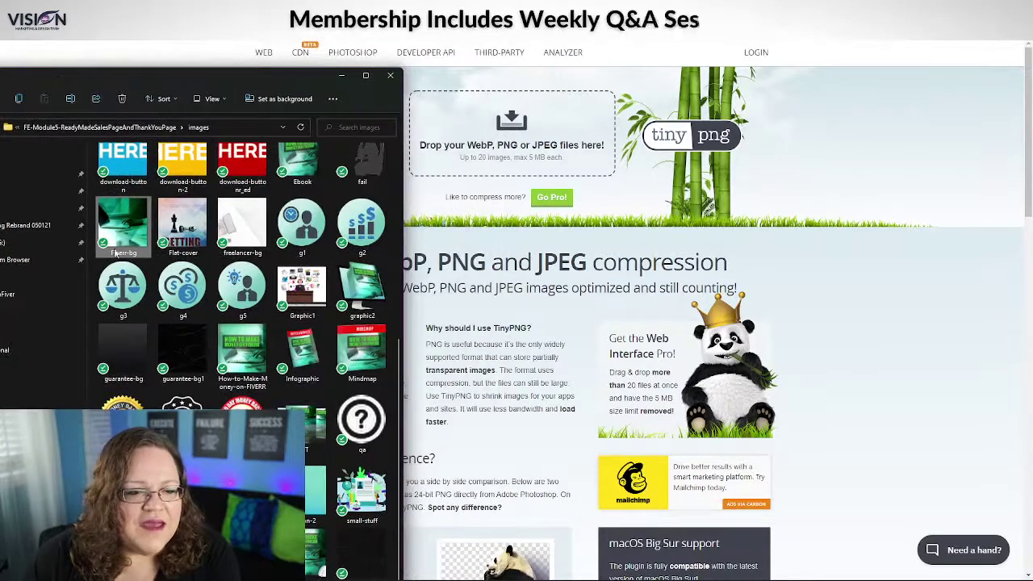
{"action": "left_click_drag", "start_coordinate": [112, 234], "coordinate": [555, 161]}
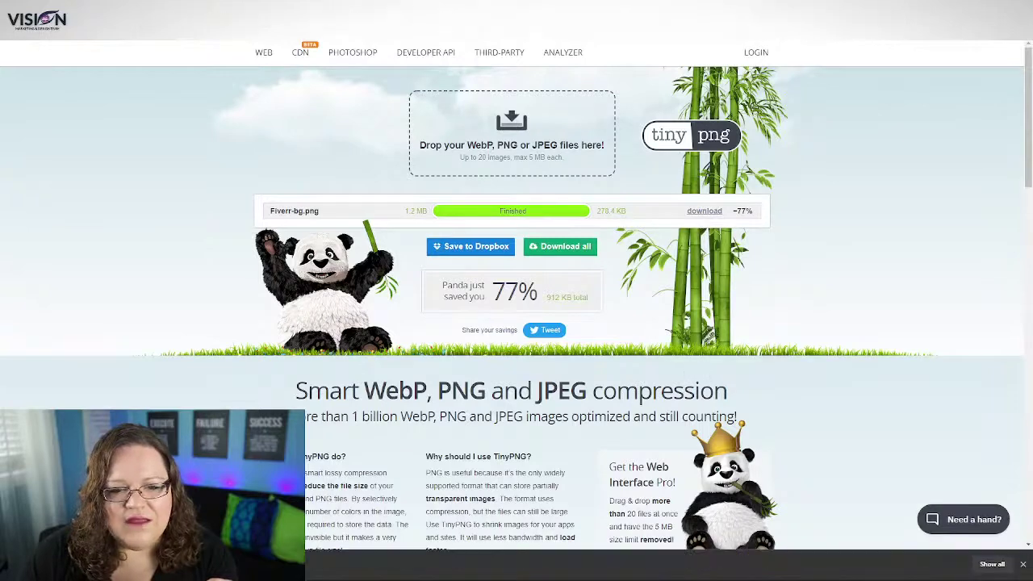
Add the compressed Fiverr-bg image to the Background Images folder, apply it as the section's background, and save the page
{"action": "left_click_drag", "start_coordinate": [470, 218], "coordinate": [504, 131]}
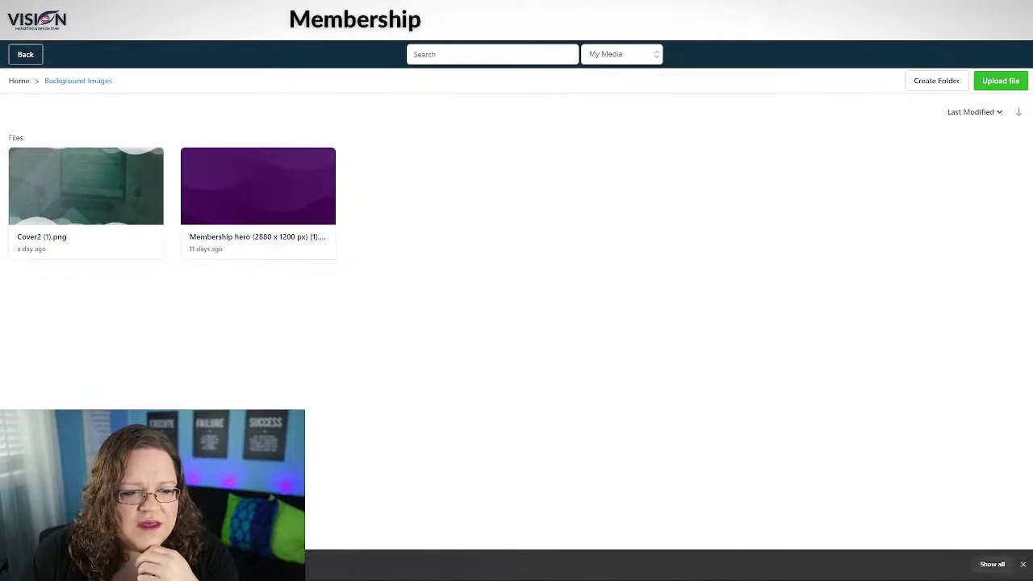
{"action": "left_click_drag", "start_coordinate": [97, 565], "coordinate": [413, 204]}
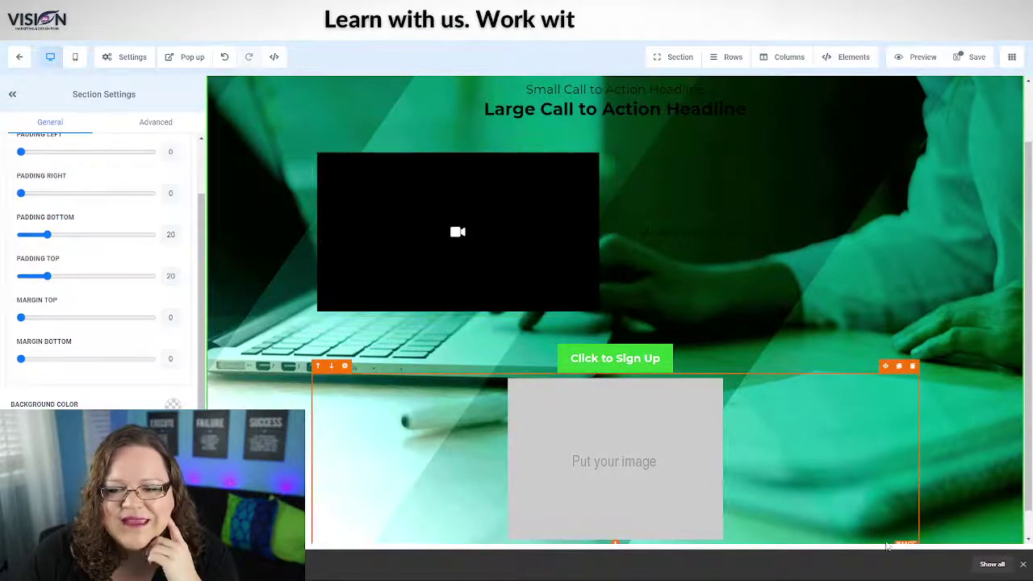
{"action": "scroll", "coordinate": [809, 436], "scroll_direction": "down", "scroll_amount": 1}
{"action": "scroll", "coordinate": [798, 436], "scroll_direction": "up", "scroll_amount": 3}
{"action": "scroll", "coordinate": [863, 387], "scroll_direction": "down", "scroll_amount": 3}
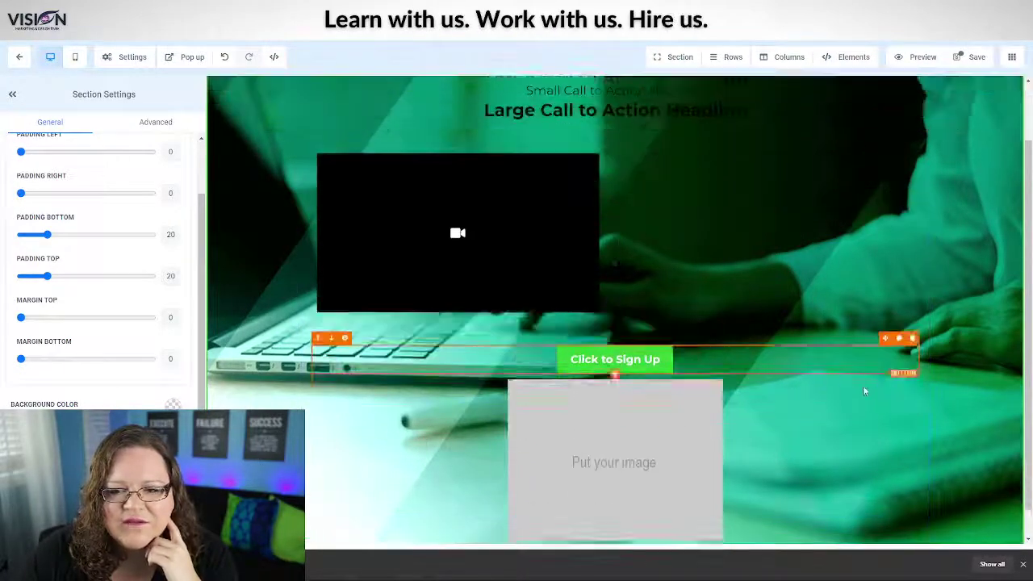
{"action": "left_click", "coordinate": [963, 58]}
{"action": "scroll", "coordinate": [404, 323], "scroll_direction": "up", "scroll_amount": 3}
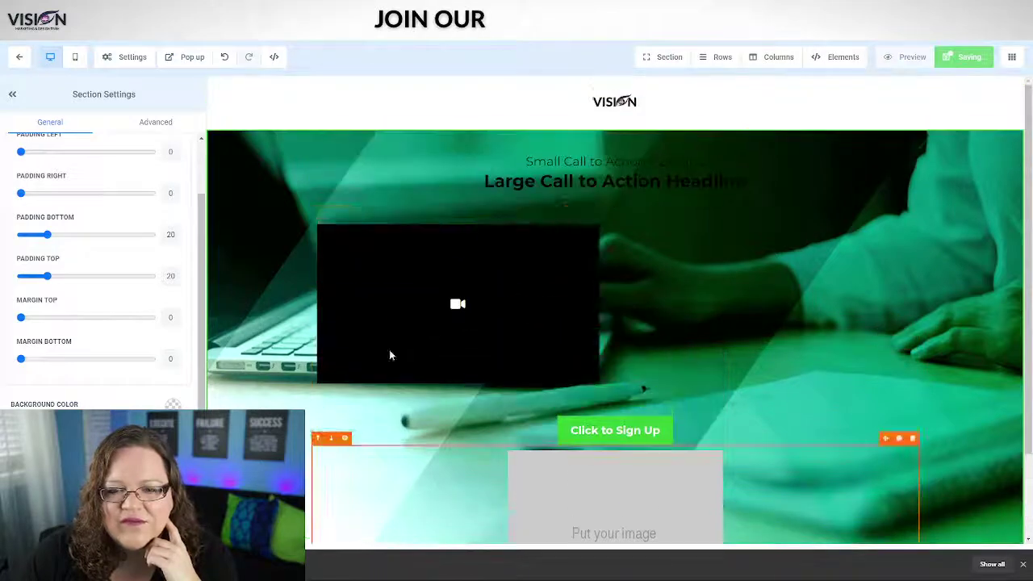
Replace the small call-to-action headline with "Are You Ready To Start Building Your Online Empire Five Bucks At A Time?" copied from the reference sales page
{"action": "left_click", "coordinate": [525, 159]}
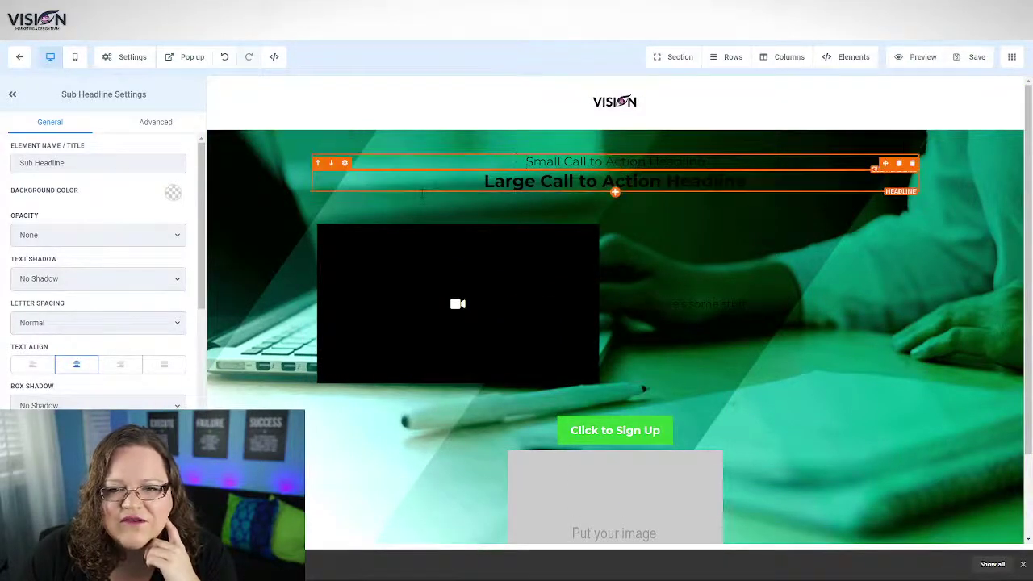
{"action": "scroll", "coordinate": [55, 298], "scroll_direction": "down", "scroll_amount": 5}
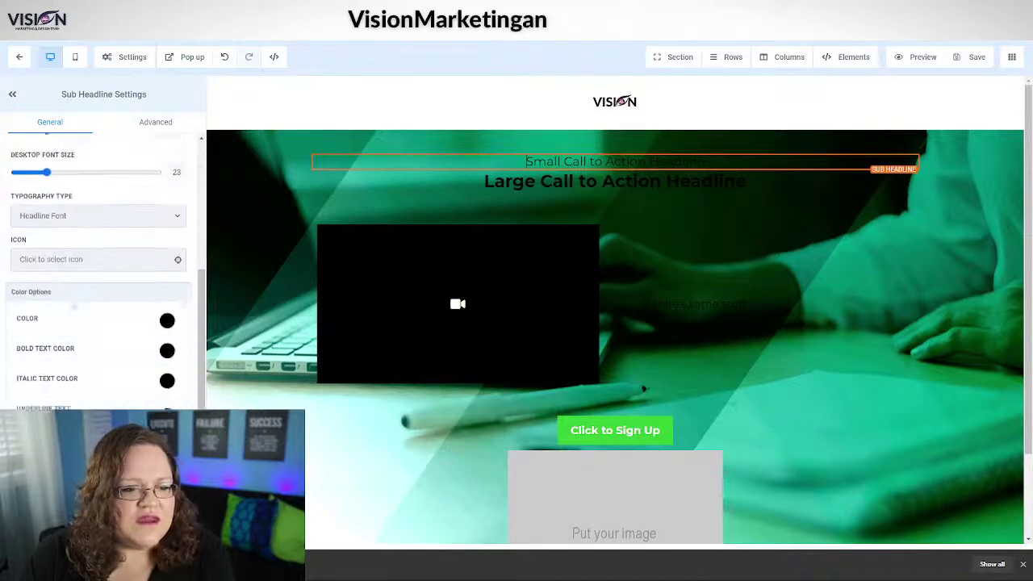
{"action": "scroll", "coordinate": [128, 216], "scroll_direction": "up", "scroll_amount": 5}
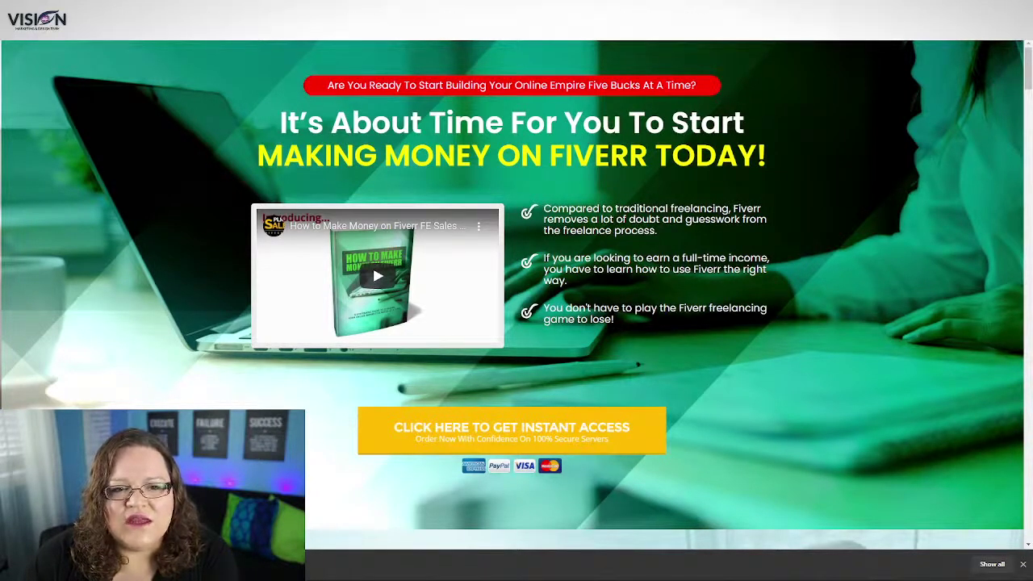
{"action": "left_click_drag", "start_coordinate": [327, 85], "coordinate": [664, 85]}
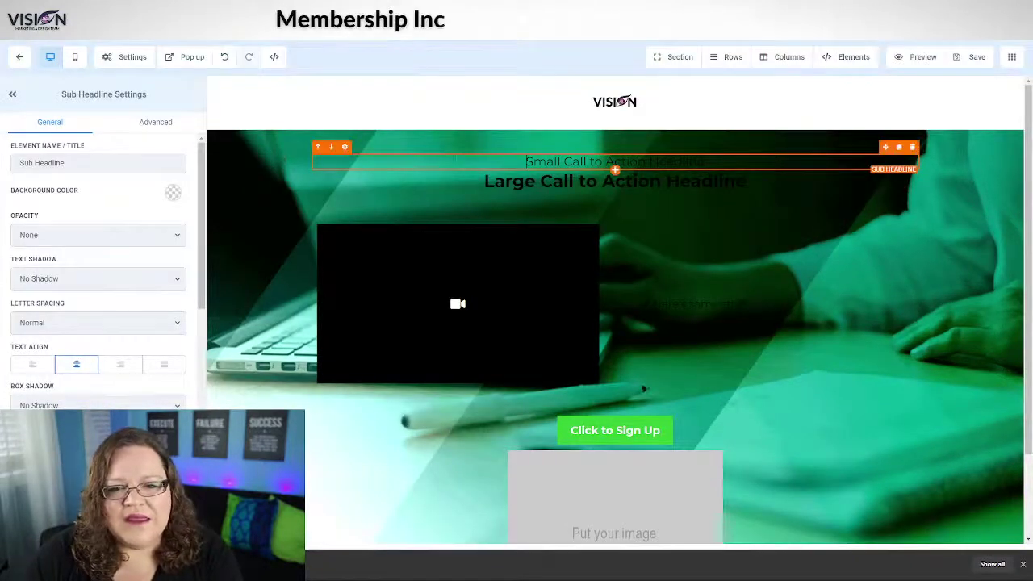
{"action": "left_click_drag", "start_coordinate": [487, 159], "coordinate": [708, 162]}
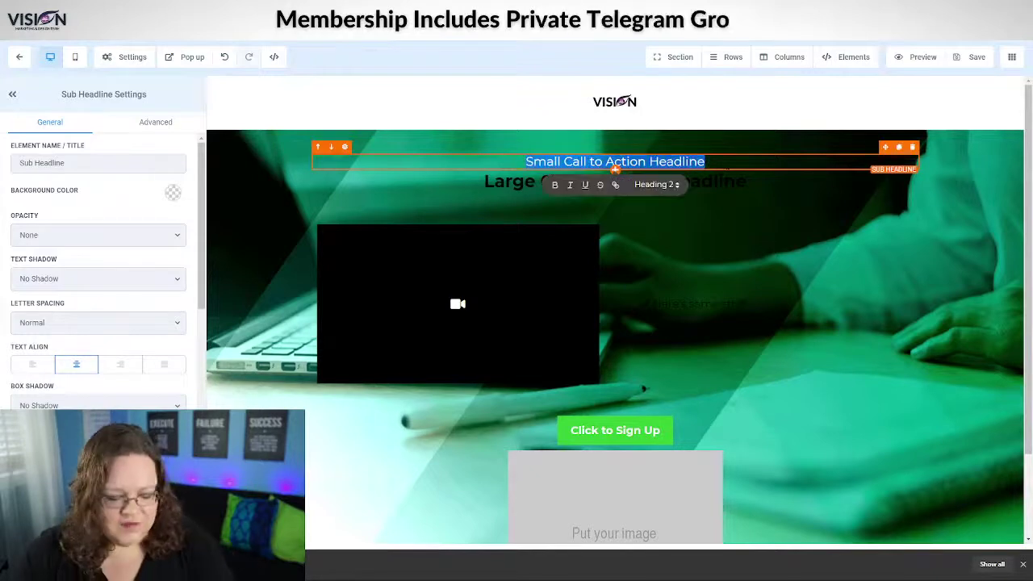
{"action": "key", "text": "ctrl+v"}
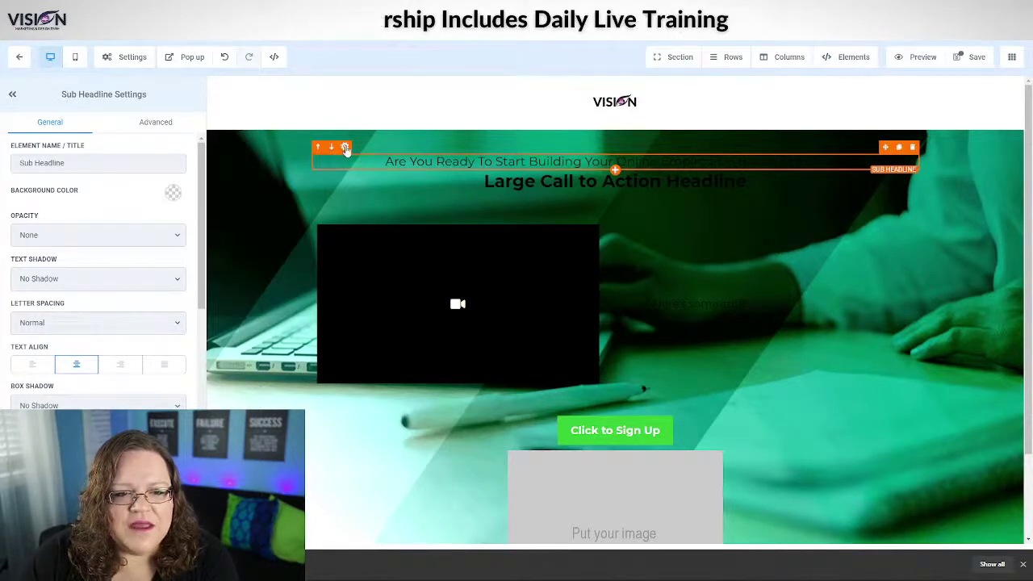
Open the sub headline's background color choices, switch to Canva's Brand Kit, and copy the orange Personal Brand hex code #FFB758
{"action": "scroll", "coordinate": [95, 368], "scroll_direction": "down", "scroll_amount": 8}
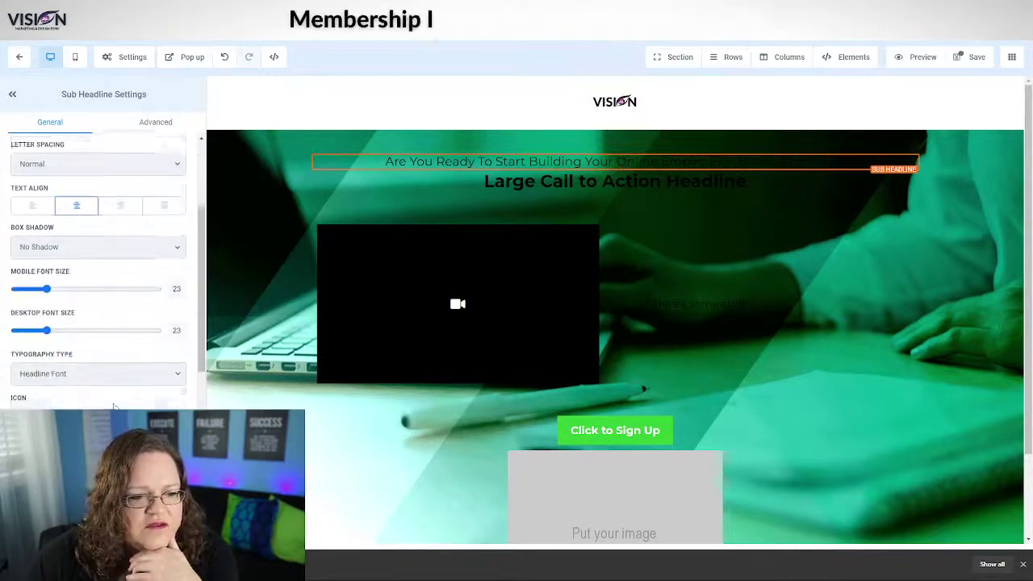
{"action": "scroll", "coordinate": [95, 368], "scroll_direction": "down", "scroll_amount": 5}
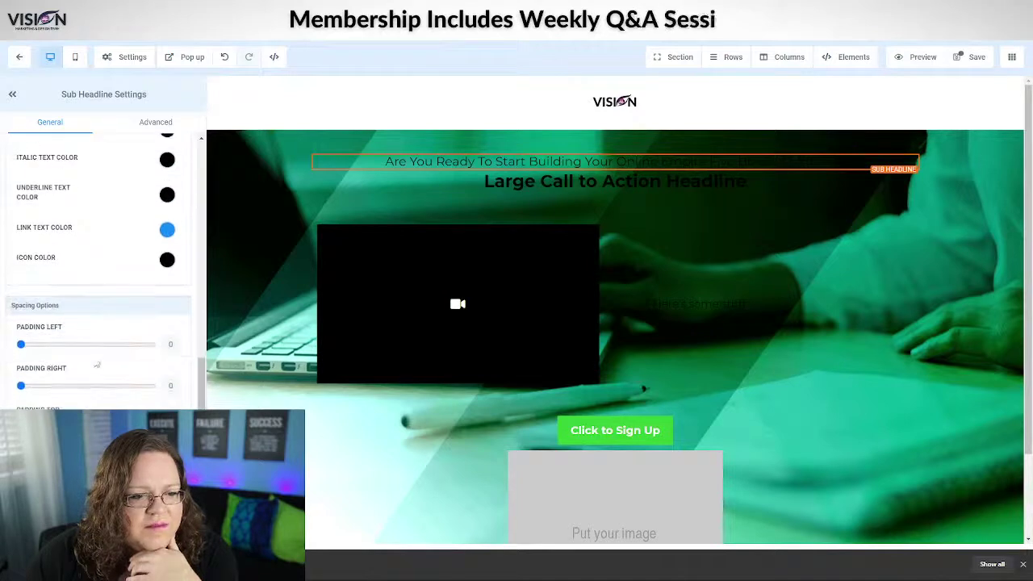
{"action": "scroll", "coordinate": [121, 379], "scroll_direction": "down", "scroll_amount": 2}
{"action": "scroll", "coordinate": [123, 379], "scroll_direction": "up", "scroll_amount": 6}
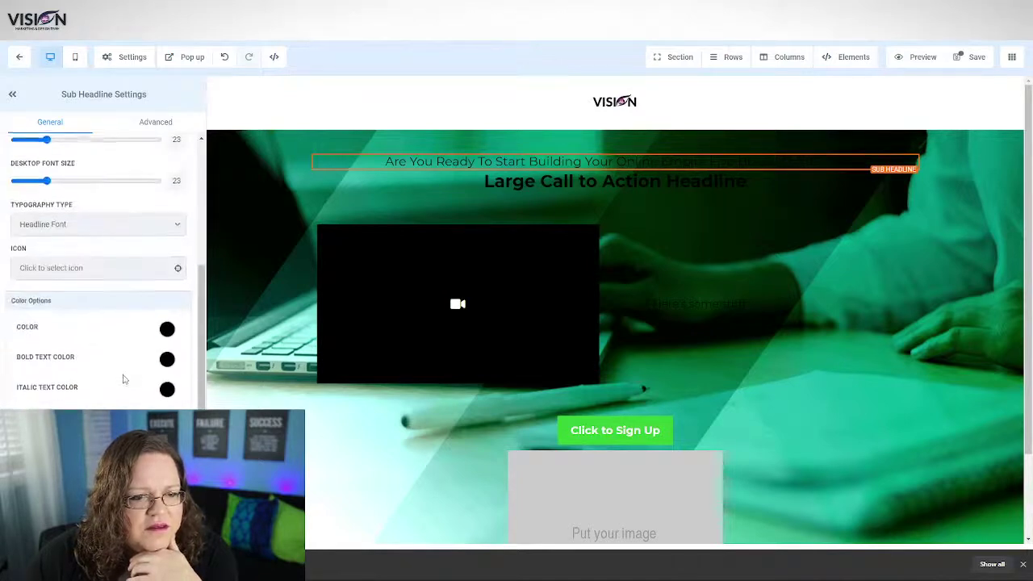
{"action": "scroll", "coordinate": [123, 375], "scroll_direction": "up", "scroll_amount": 5}
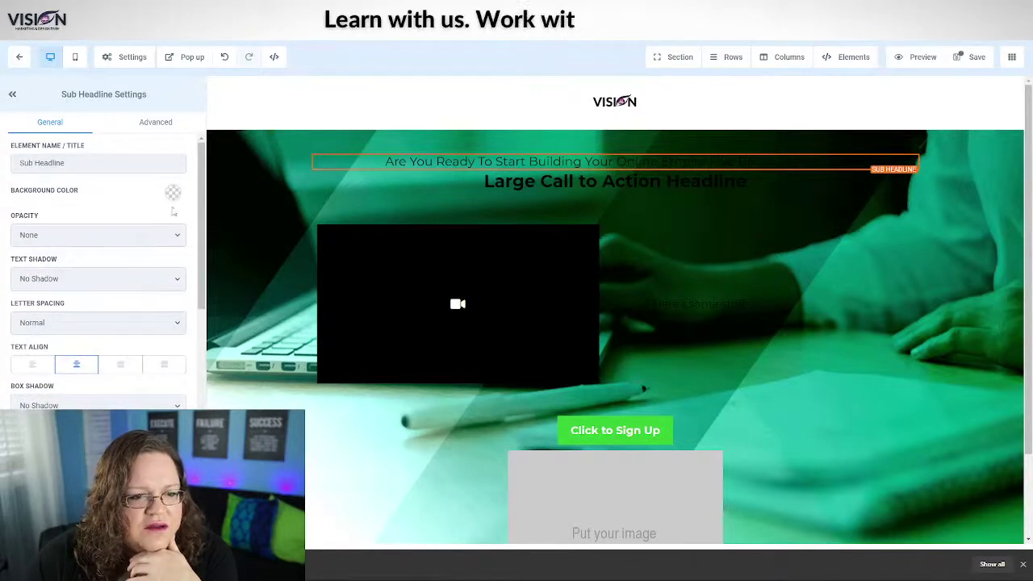
{"action": "left_click", "coordinate": [174, 194]}
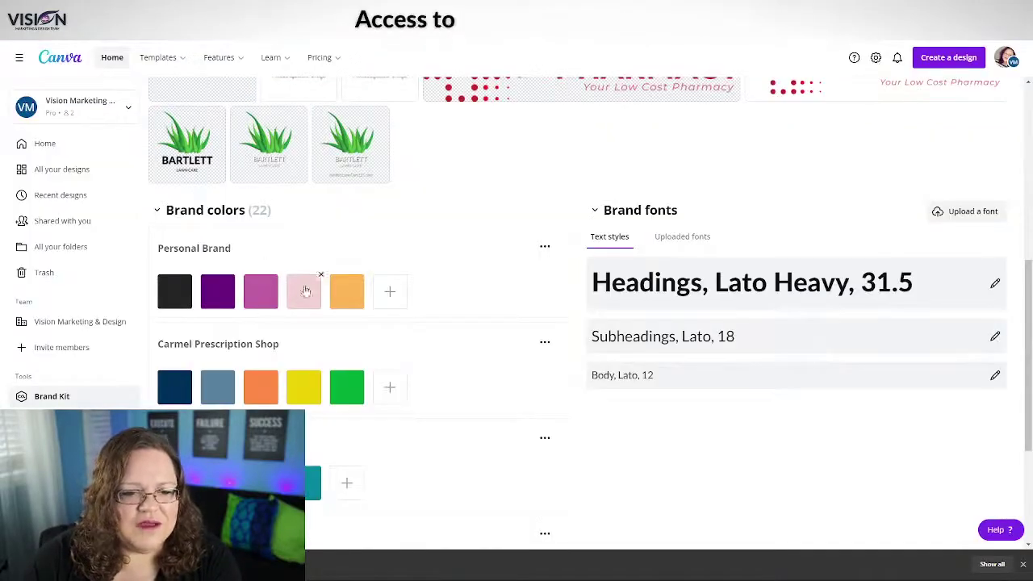
{"action": "left_click", "coordinate": [347, 292]}
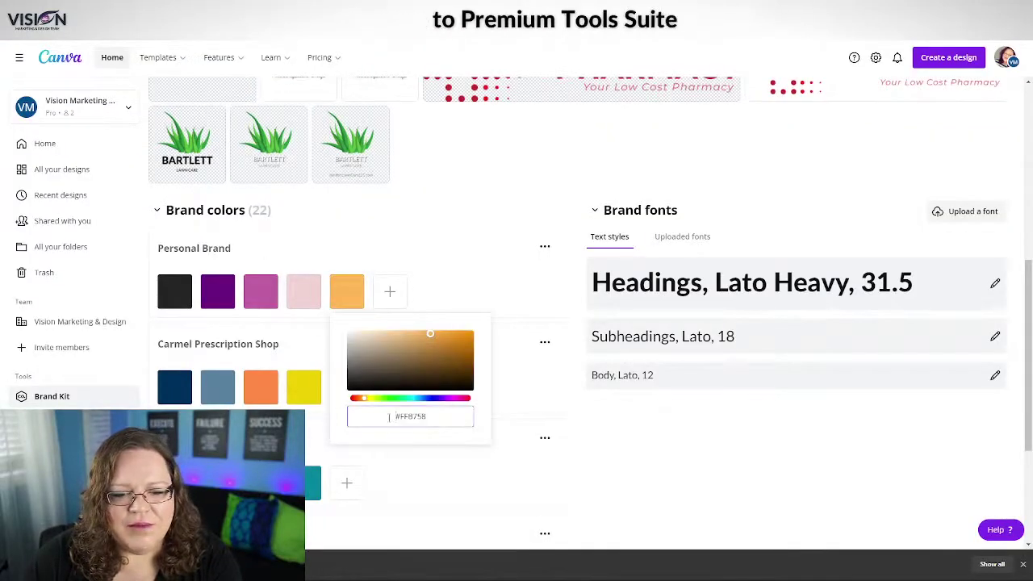
{"action": "left_click_drag", "start_coordinate": [389, 416], "coordinate": [446, 409]}
{"action": "right_click", "coordinate": [408, 418]}
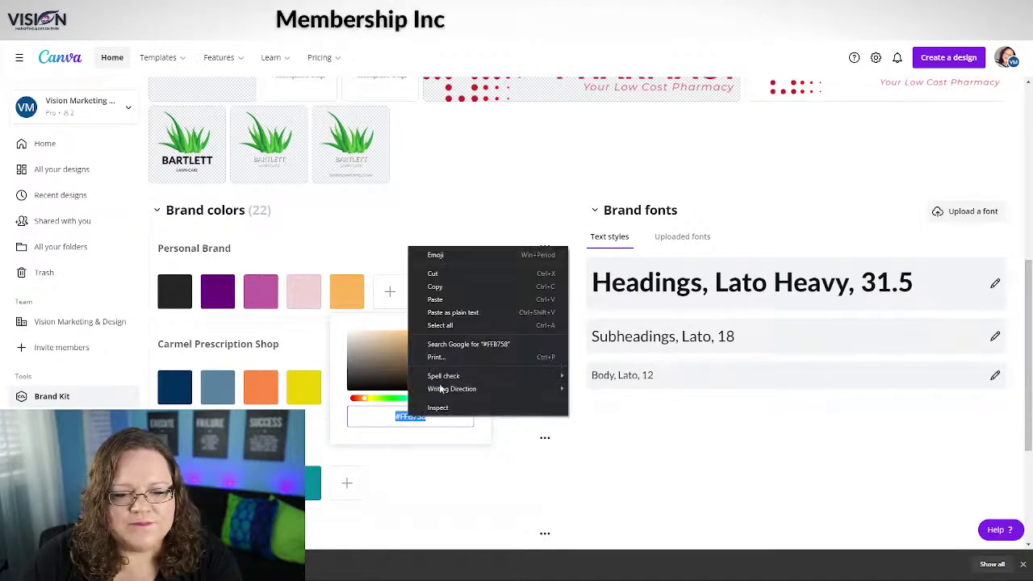
{"action": "left_click", "coordinate": [418, 281]}
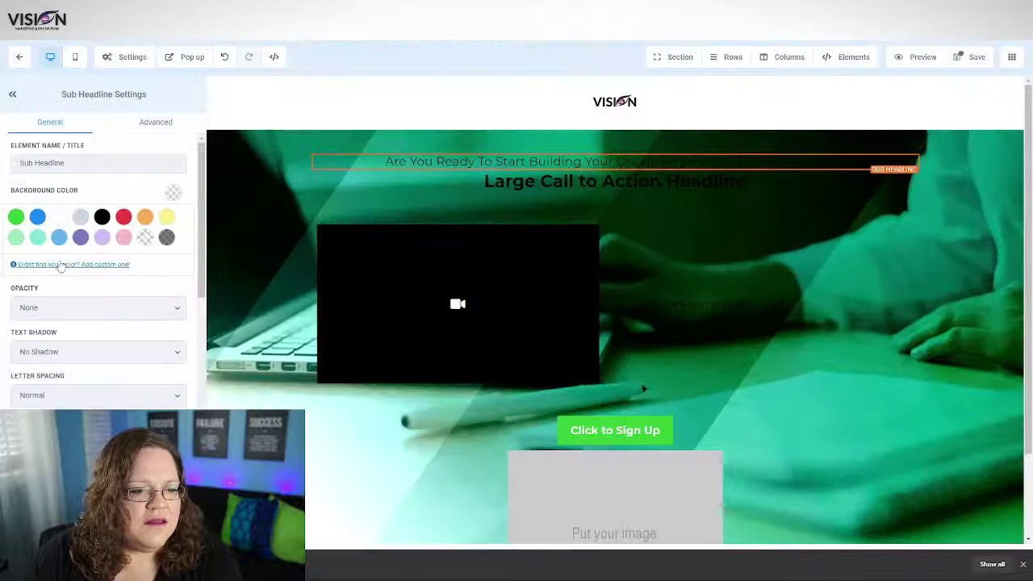
Switch back to the page builder and add #FFB758 as a custom background color for the sub headline
{"action": "left_click", "coordinate": [60, 264]}
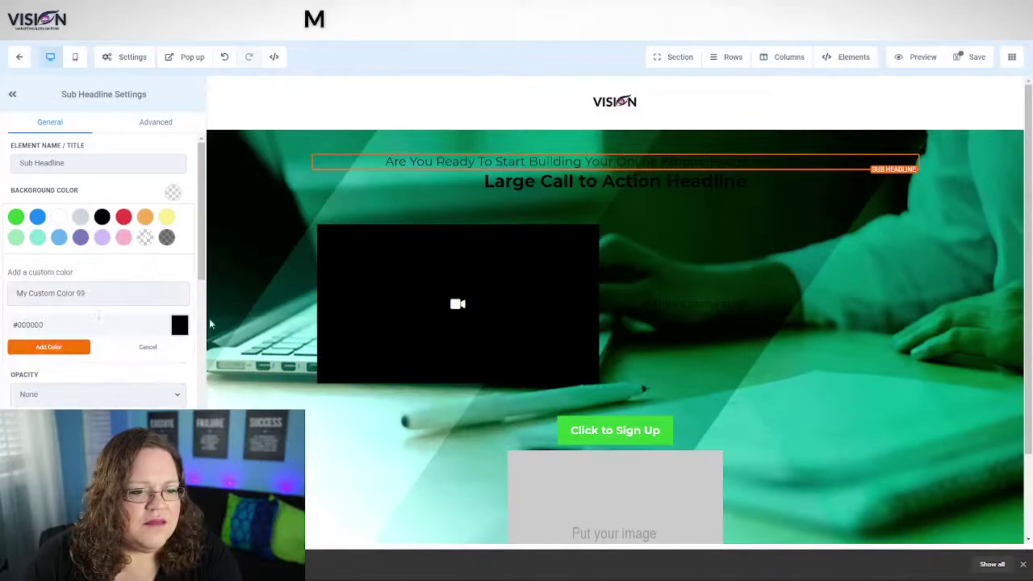
{"action": "left_click_drag", "start_coordinate": [49, 327], "coordinate": [6, 327]}
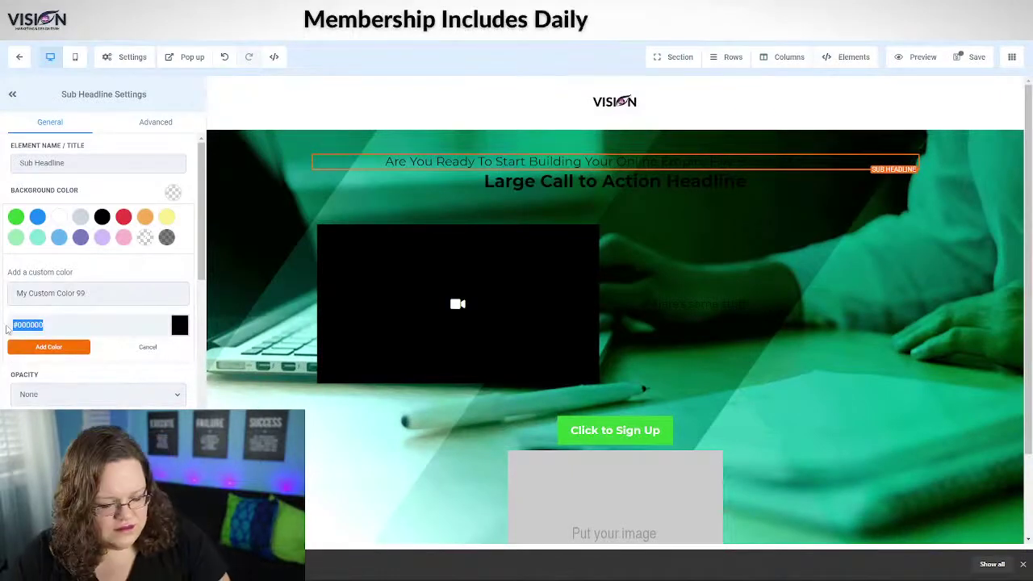
{"action": "key", "text": "ctrl+v"}
{"action": "left_click", "coordinate": [48, 347]}
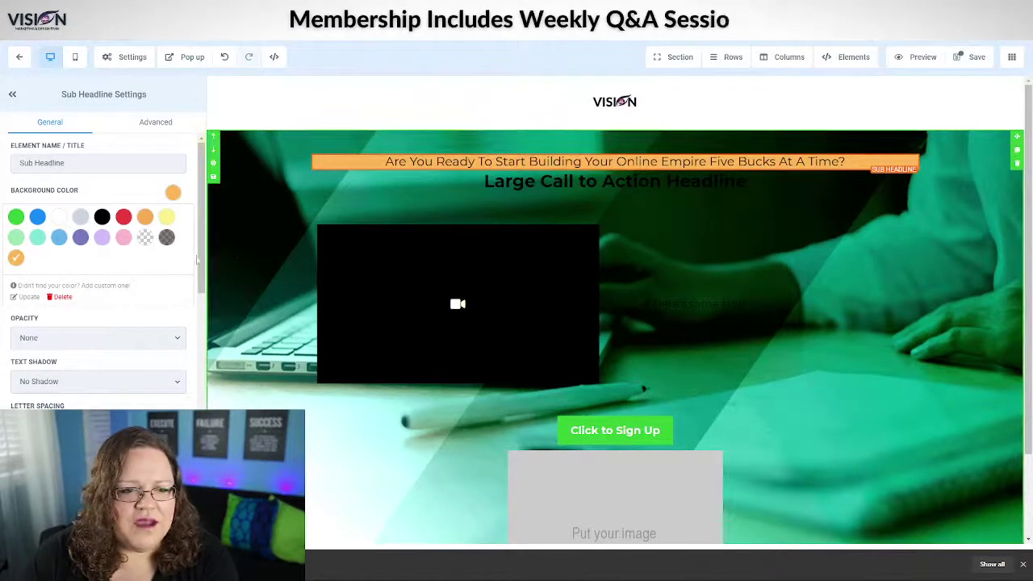
Set the sub headline's text color to white
{"action": "scroll", "coordinate": [99, 307], "scroll_direction": "down", "scroll_amount": 2}
{"action": "scroll", "coordinate": [95, 302], "scroll_direction": "up", "scroll_amount": 2}
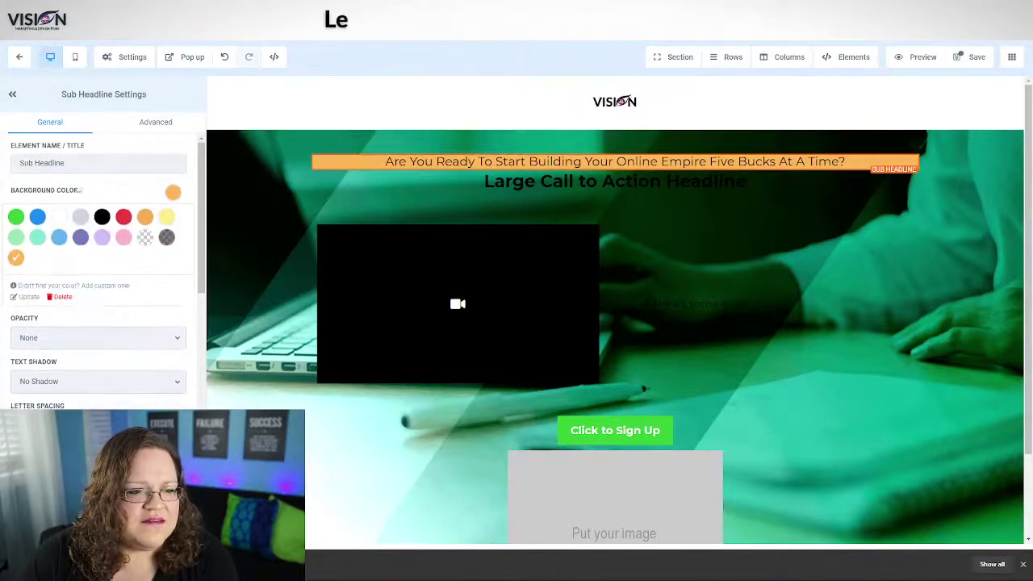
{"action": "scroll", "coordinate": [93, 291], "scroll_direction": "down", "scroll_amount": 3}
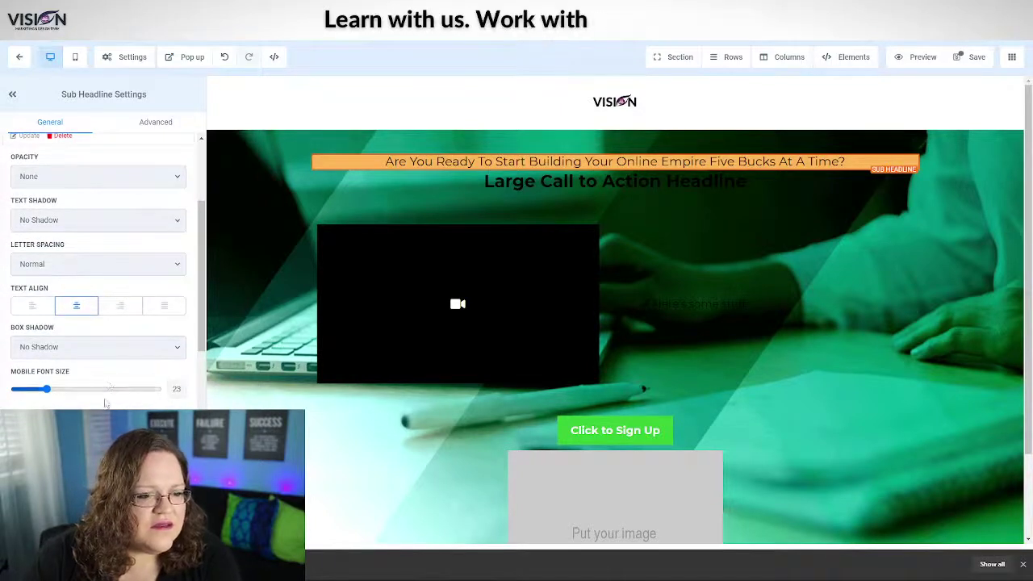
{"action": "scroll", "coordinate": [109, 403], "scroll_direction": "down", "scroll_amount": 5}
{"action": "scroll", "coordinate": [121, 363], "scroll_direction": "up", "scroll_amount": 2}
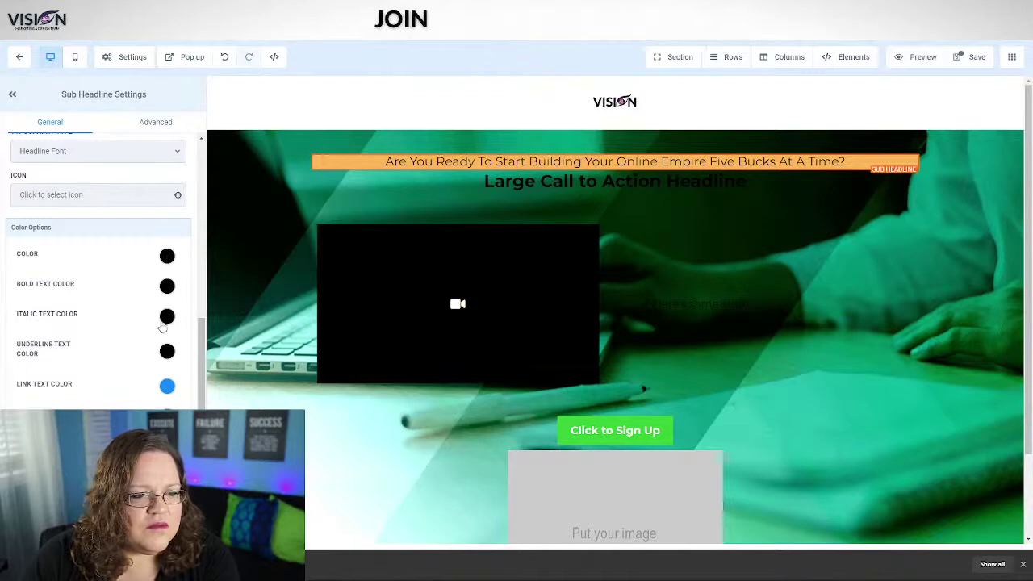
{"action": "left_click", "coordinate": [167, 256]}
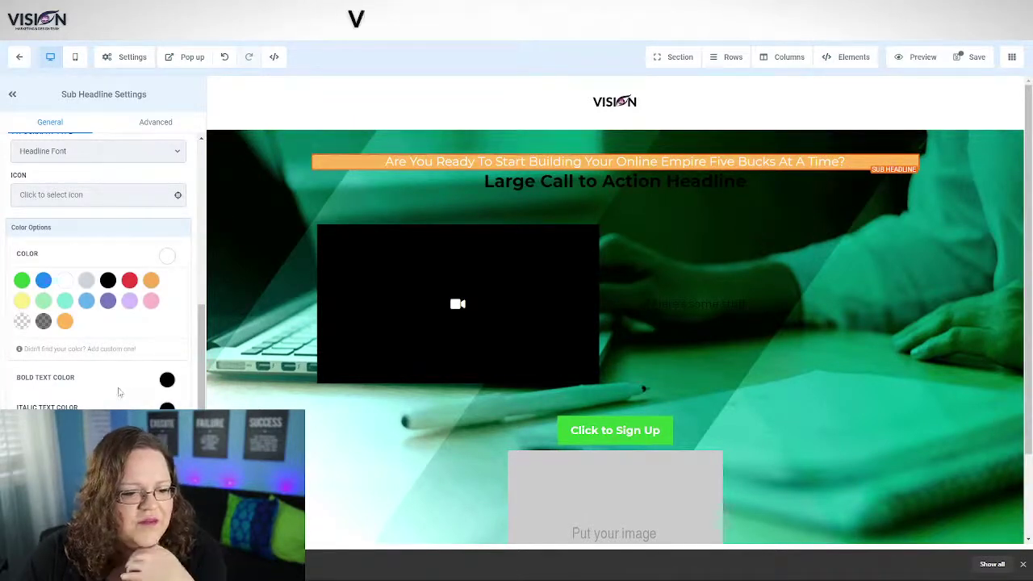
Give the sub headline a full border
{"action": "scroll", "coordinate": [118, 392], "scroll_direction": "up", "scroll_amount": 10}
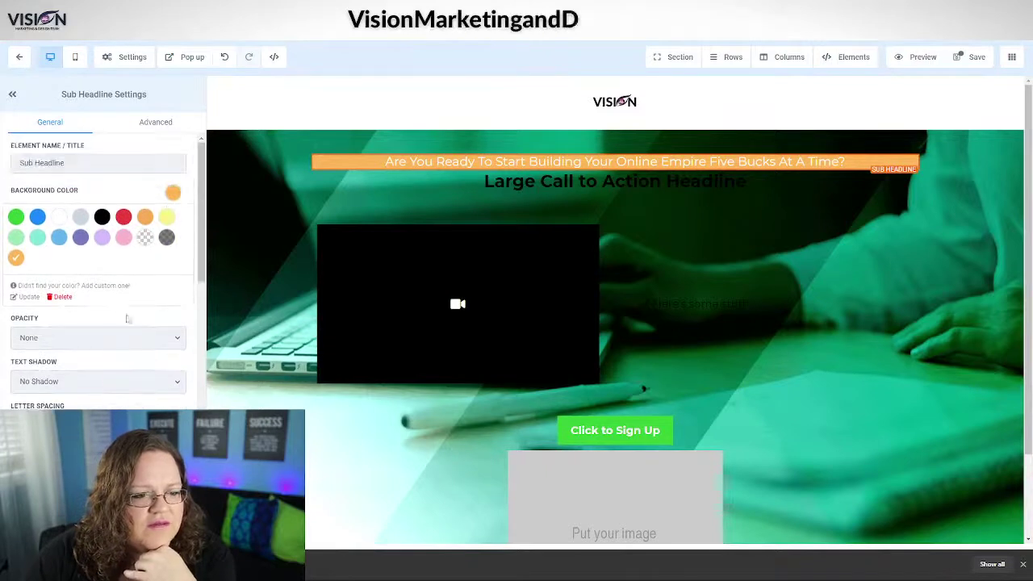
{"action": "left_click", "coordinate": [165, 122]}
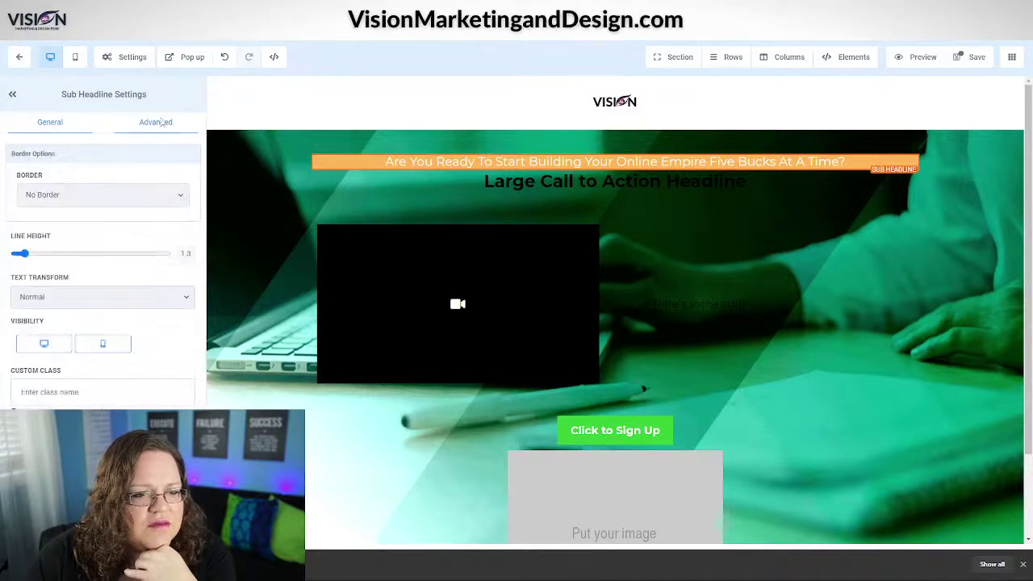
{"action": "left_click", "coordinate": [103, 199]}
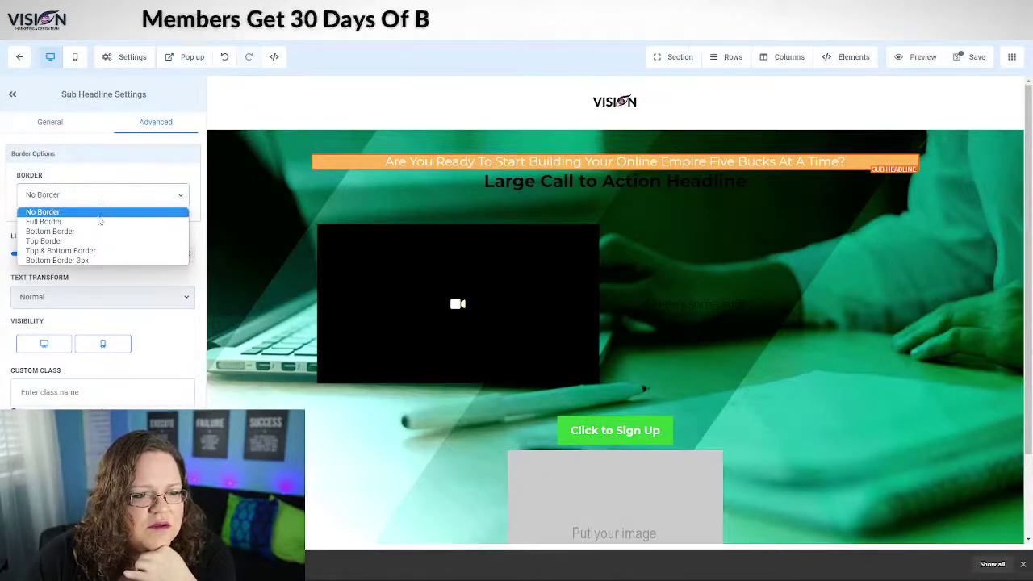
{"action": "left_click", "coordinate": [97, 223]}
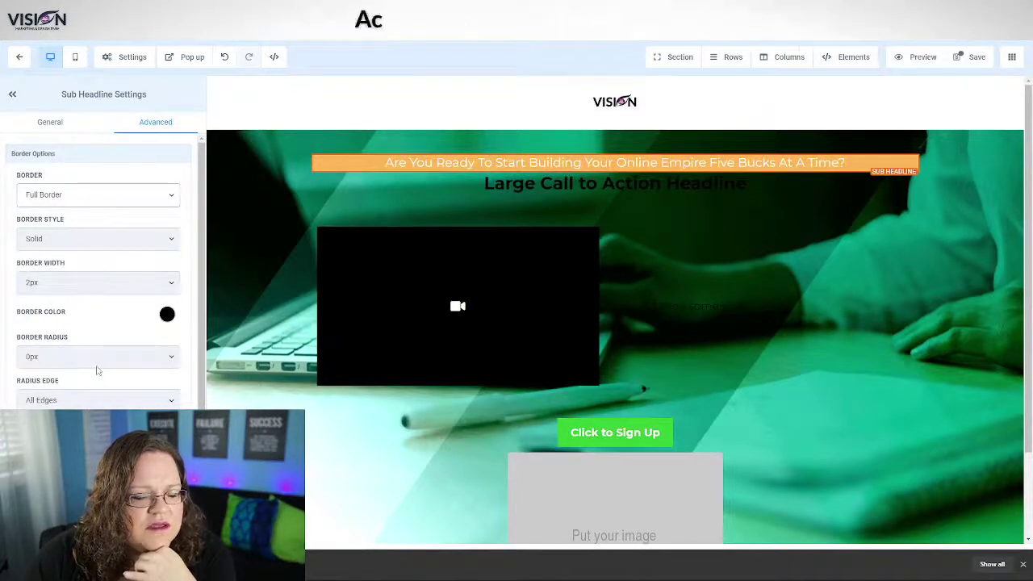
{"action": "scroll", "coordinate": [127, 364], "scroll_direction": "down", "scroll_amount": 2}
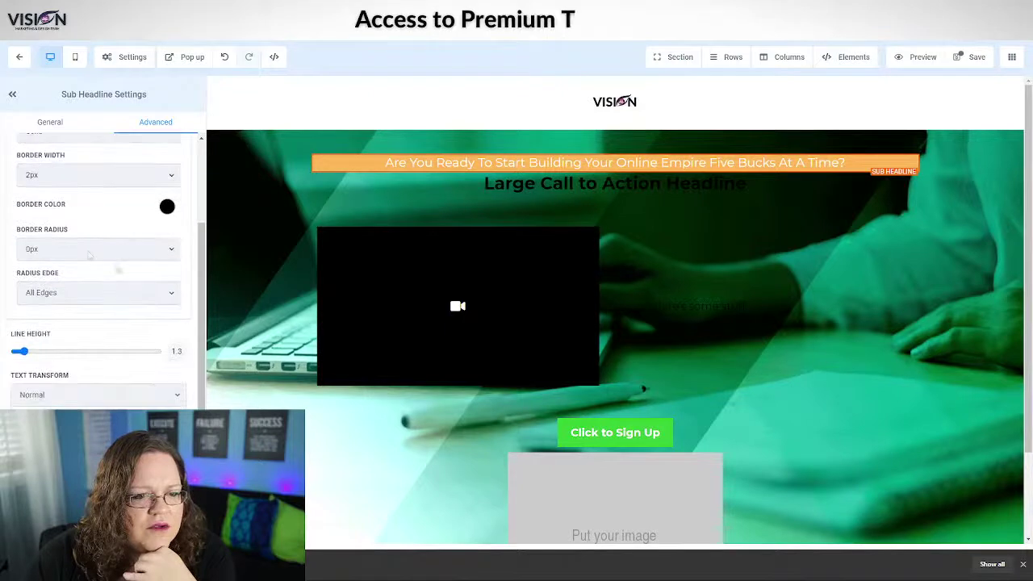
Try border radii of 10px, 50px and 100px on the sub headline, and settle on 150px
{"action": "left_click", "coordinate": [89, 251]}
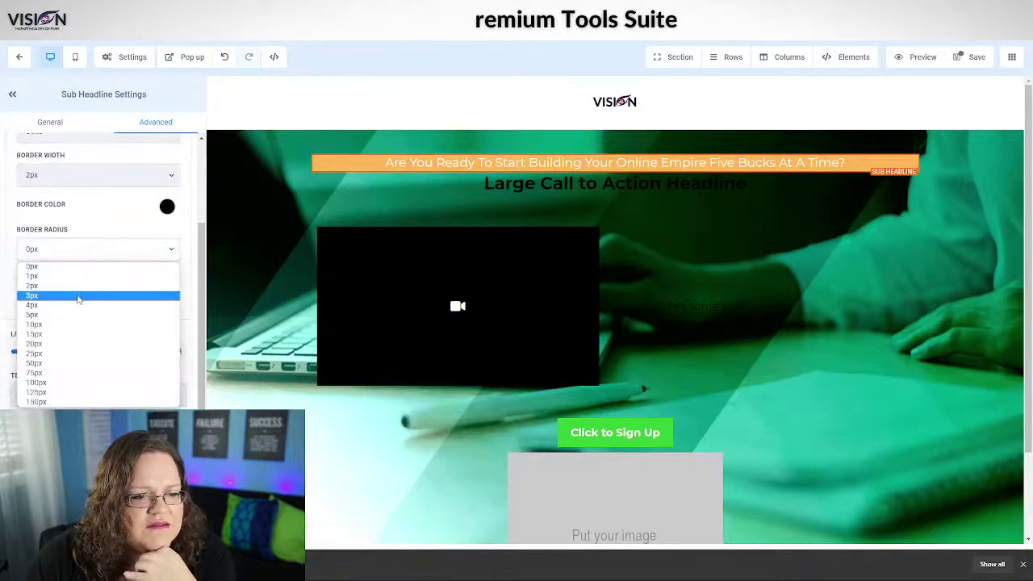
{"action": "left_click", "coordinate": [82, 326]}
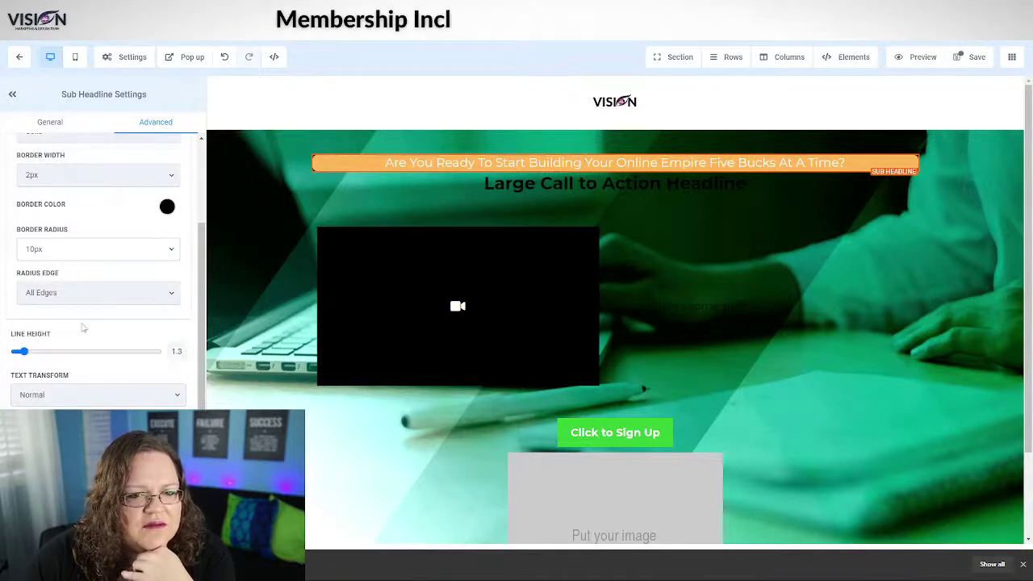
{"action": "left_click", "coordinate": [72, 255]}
{"action": "left_click", "coordinate": [83, 362]}
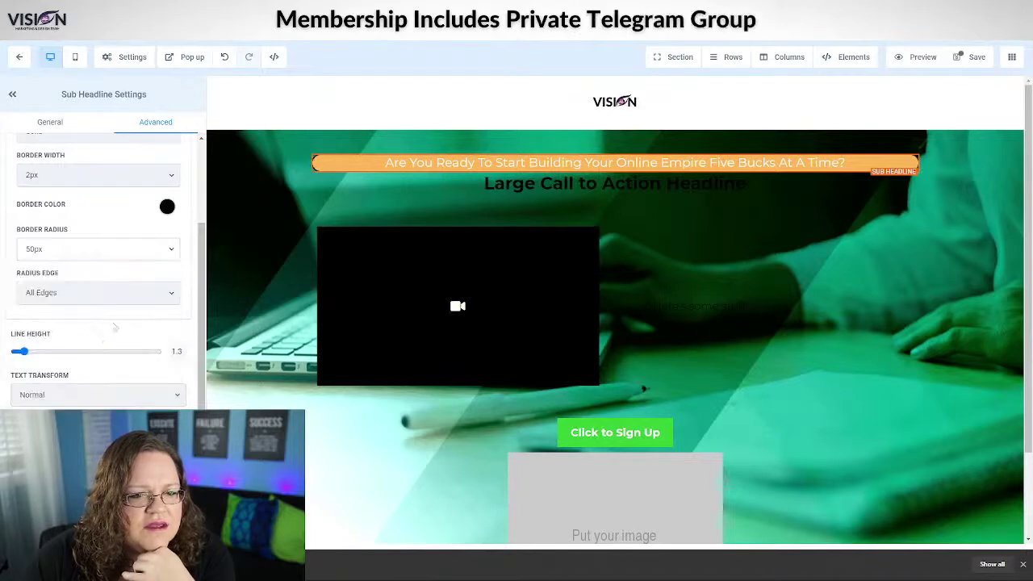
{"action": "left_click", "coordinate": [82, 255]}
{"action": "left_click", "coordinate": [76, 384]}
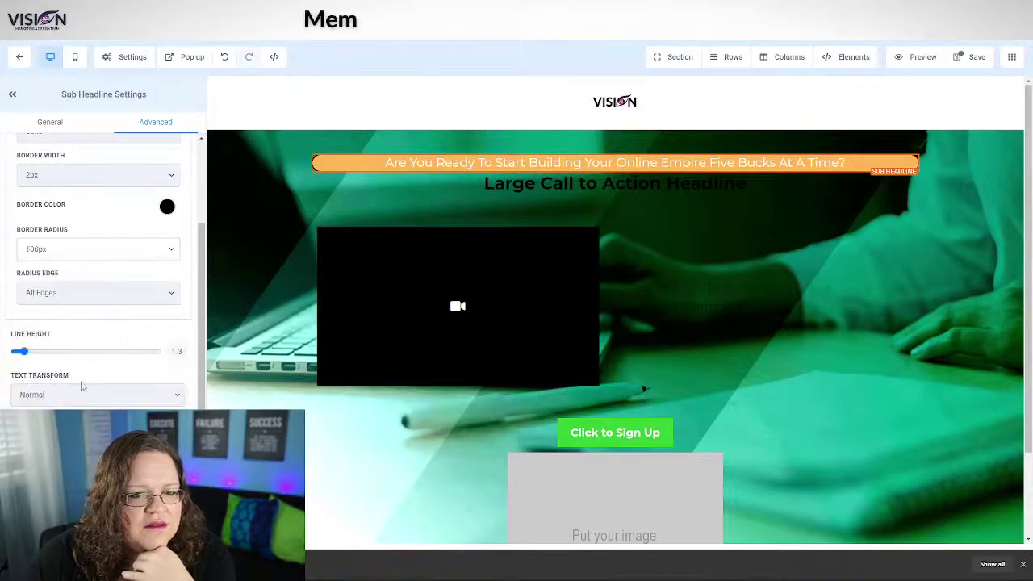
{"action": "left_click", "coordinate": [81, 252]}
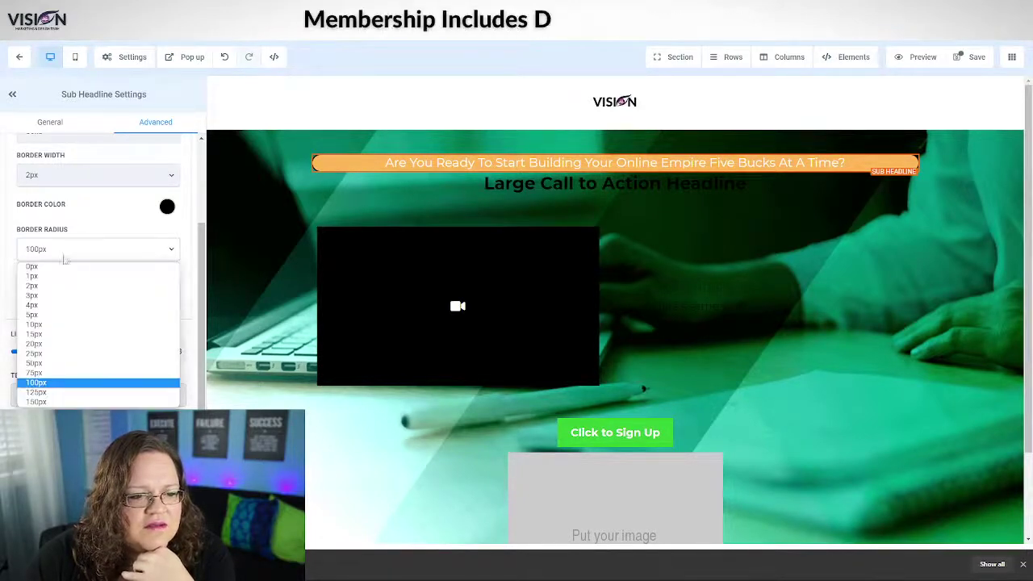
{"action": "left_click", "coordinate": [51, 402]}
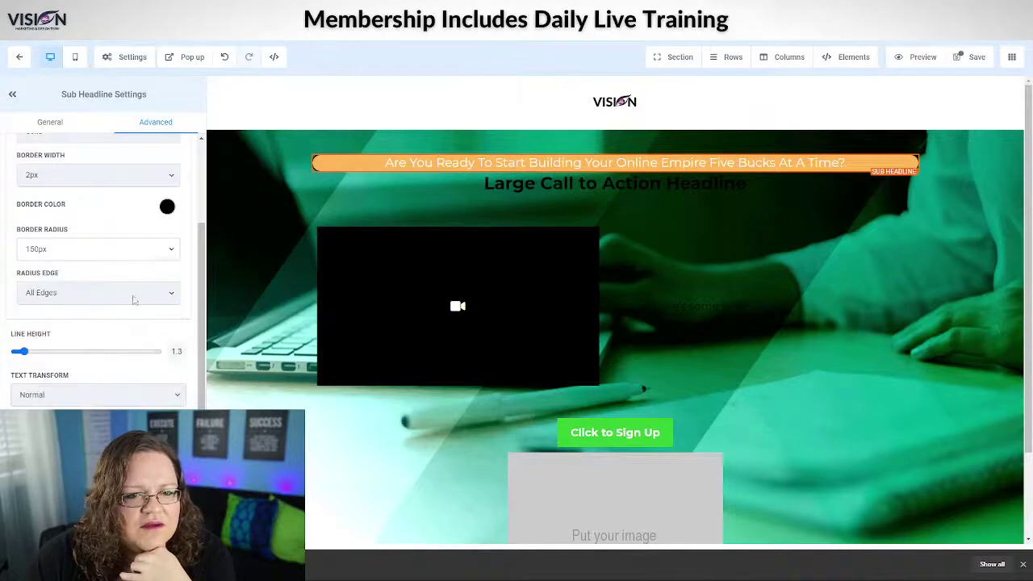
Make the sub headline's border color transparent
{"action": "left_click", "coordinate": [167, 207]}
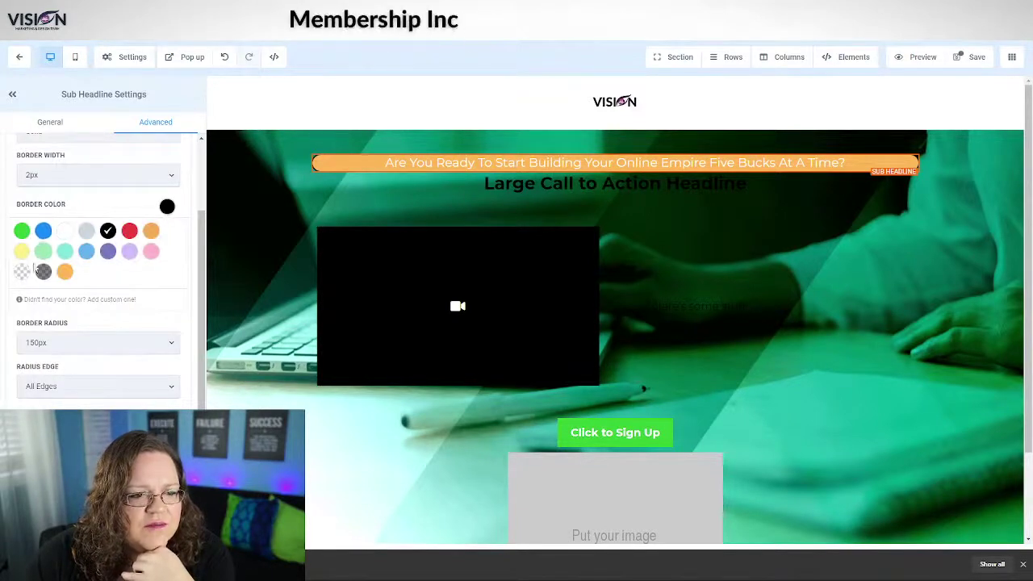
{"action": "left_click", "coordinate": [22, 272]}
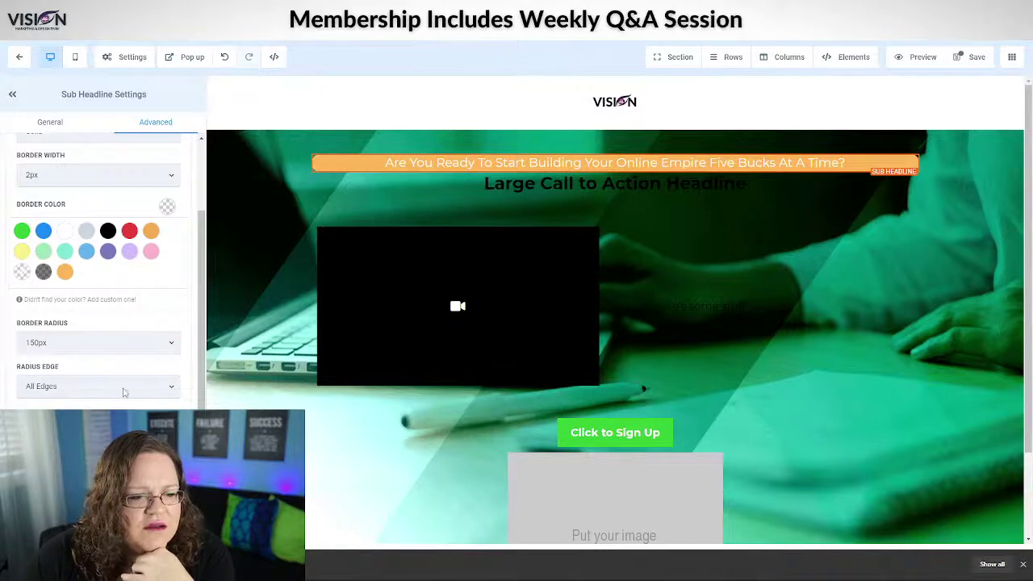
{"action": "scroll", "coordinate": [81, 290], "scroll_direction": "down", "scroll_amount": 2}
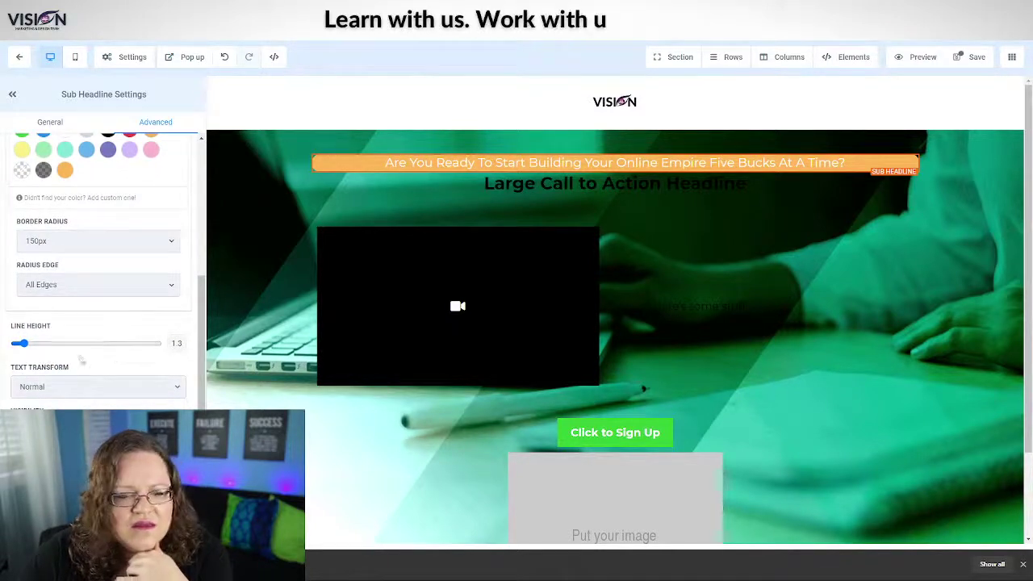
Try left paddings of 20 and 100 and a right padding of 20 on the sub headline, and return both to 0
{"action": "scroll", "coordinate": [127, 368], "scroll_direction": "up", "scroll_amount": 4}
{"action": "left_click", "coordinate": [50, 123]}
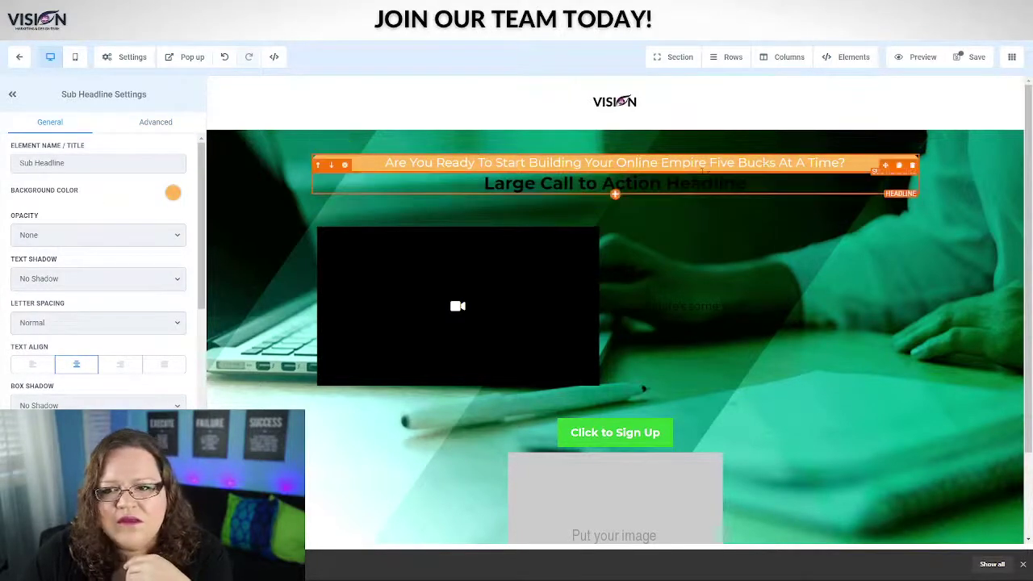
{"action": "scroll", "coordinate": [112, 309], "scroll_direction": "down", "scroll_amount": 1}
{"action": "scroll", "coordinate": [112, 309], "scroll_direction": "down", "scroll_amount": 6}
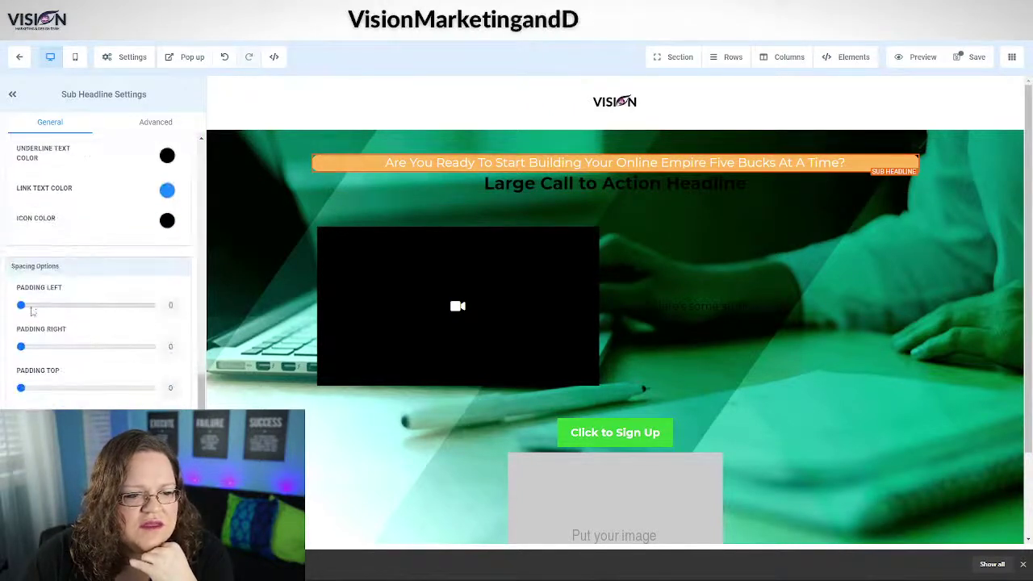
{"action": "left_click_drag", "start_coordinate": [21, 305], "coordinate": [47, 306]}
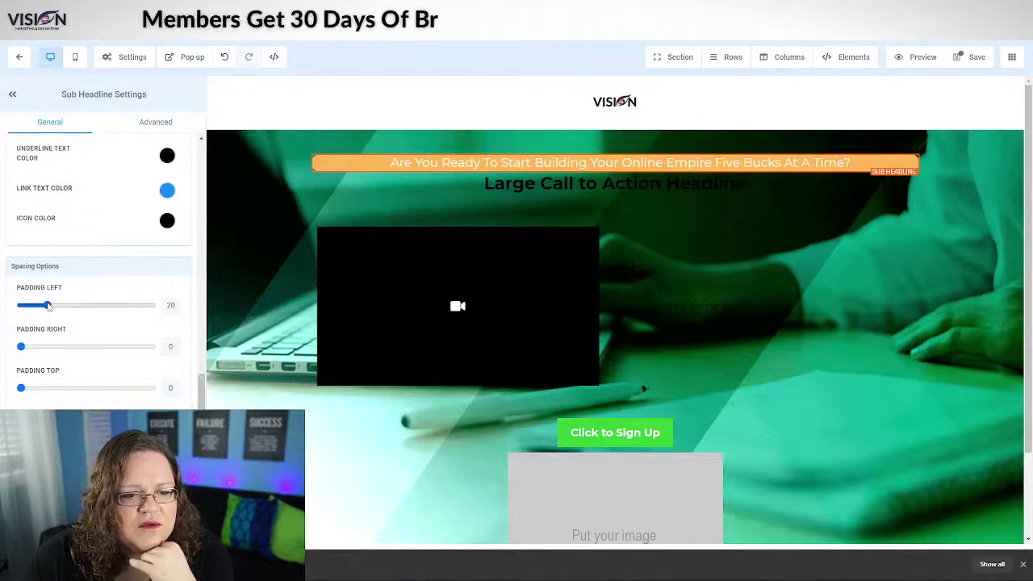
{"action": "left_click_drag", "start_coordinate": [26, 348], "coordinate": [49, 348]}
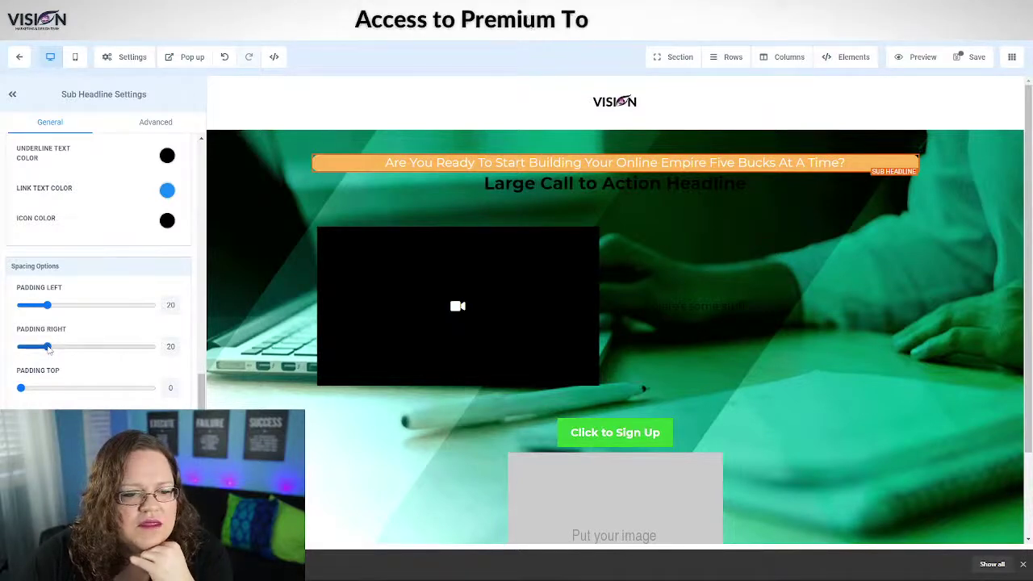
{"action": "left_click_drag", "start_coordinate": [48, 306], "coordinate": [181, 304]}
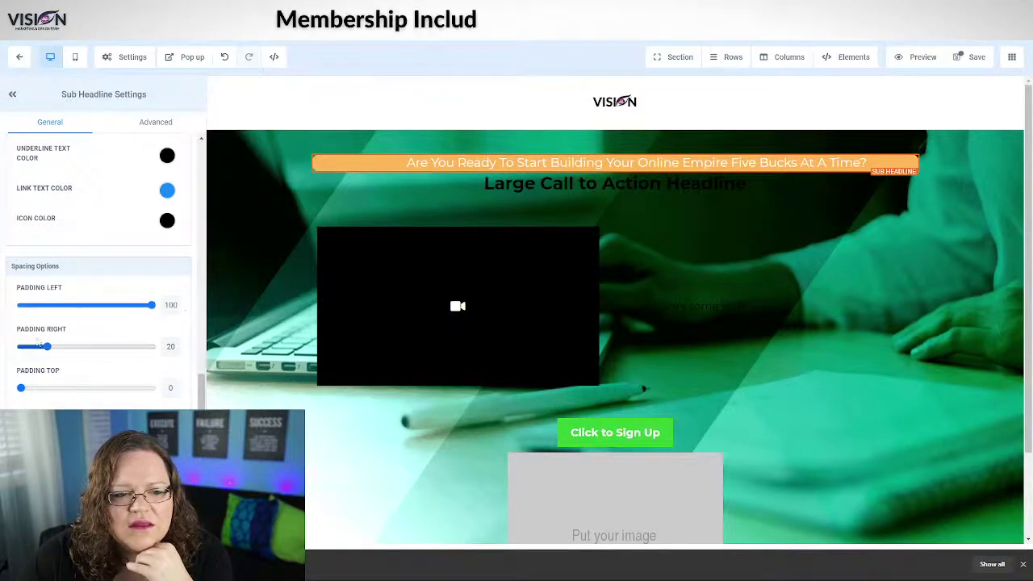
{"action": "left_click_drag", "start_coordinate": [48, 347], "coordinate": [19, 347]}
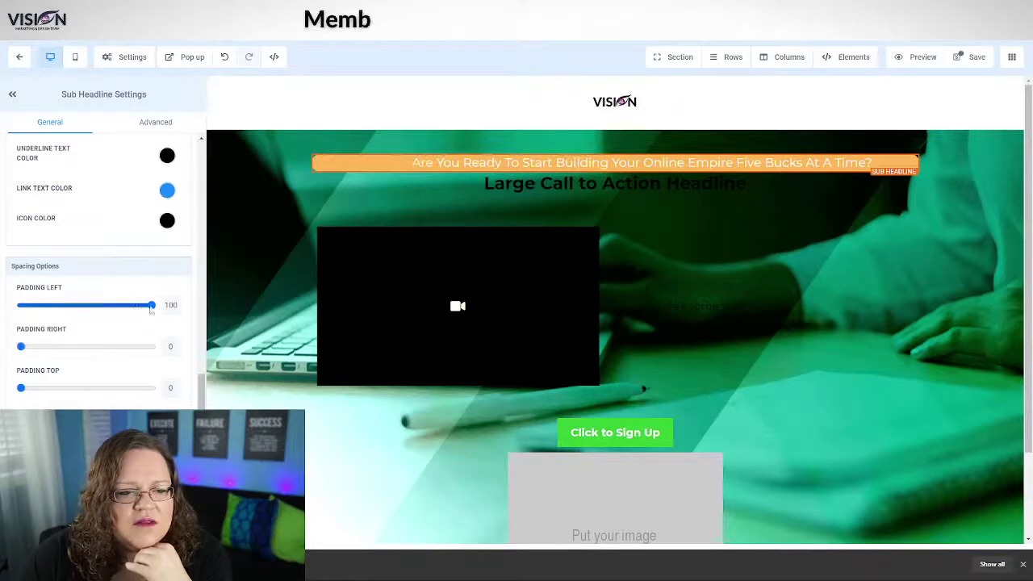
{"action": "left_click_drag", "start_coordinate": [151, 305], "coordinate": [19, 306]}
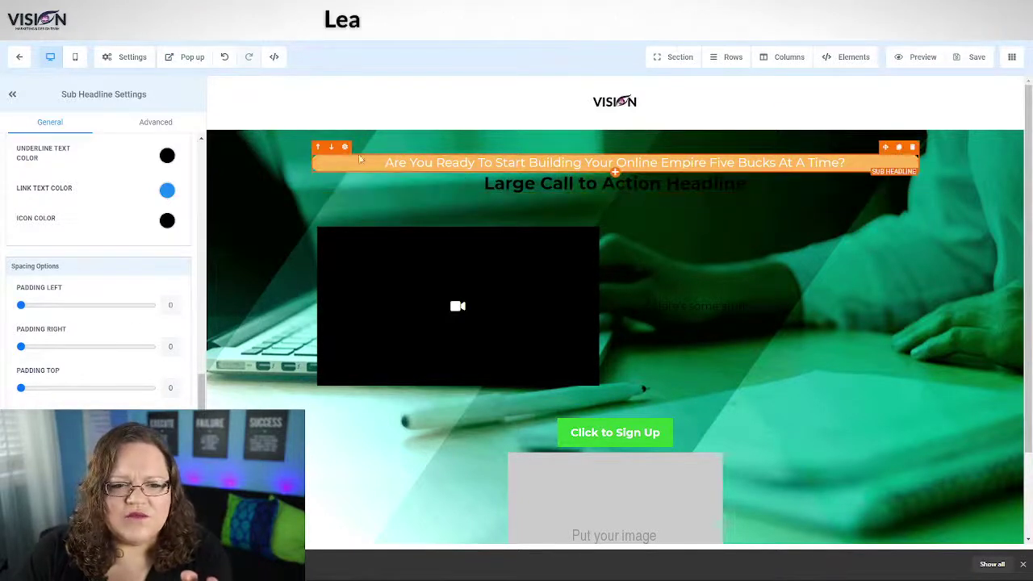
{"action": "left_click", "coordinate": [271, 221]}
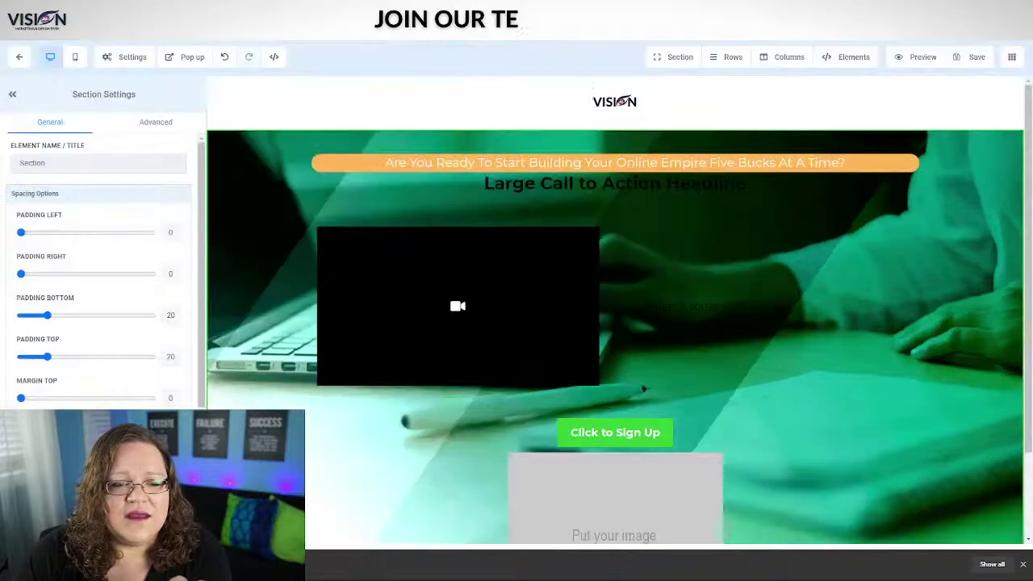
{"action": "left_click", "coordinate": [435, 164]}
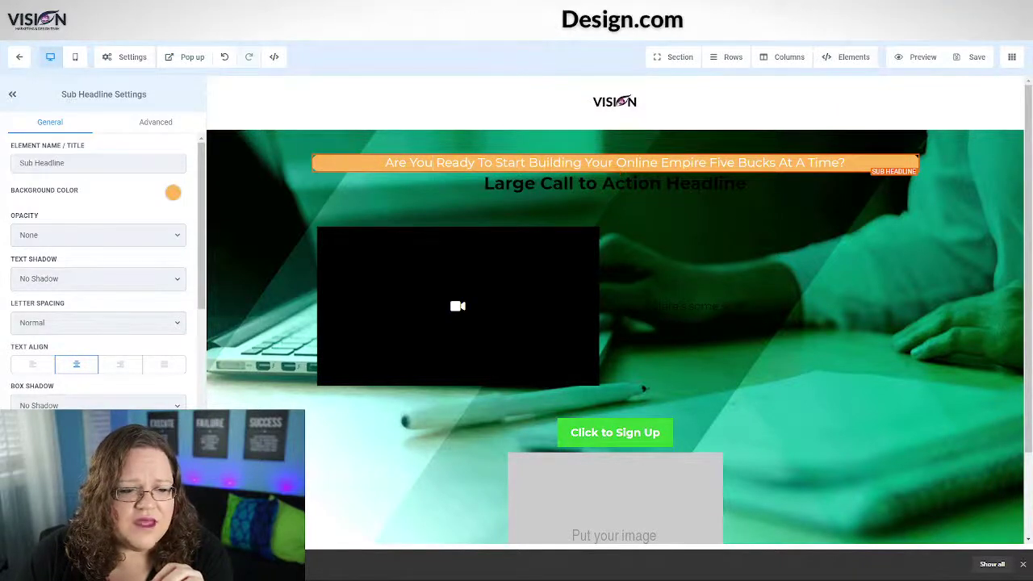
{"action": "scroll", "coordinate": [101, 274], "scroll_direction": "down", "scroll_amount": 10}
{"action": "scroll", "coordinate": [101, 274], "scroll_direction": "down", "scroll_amount": 2}
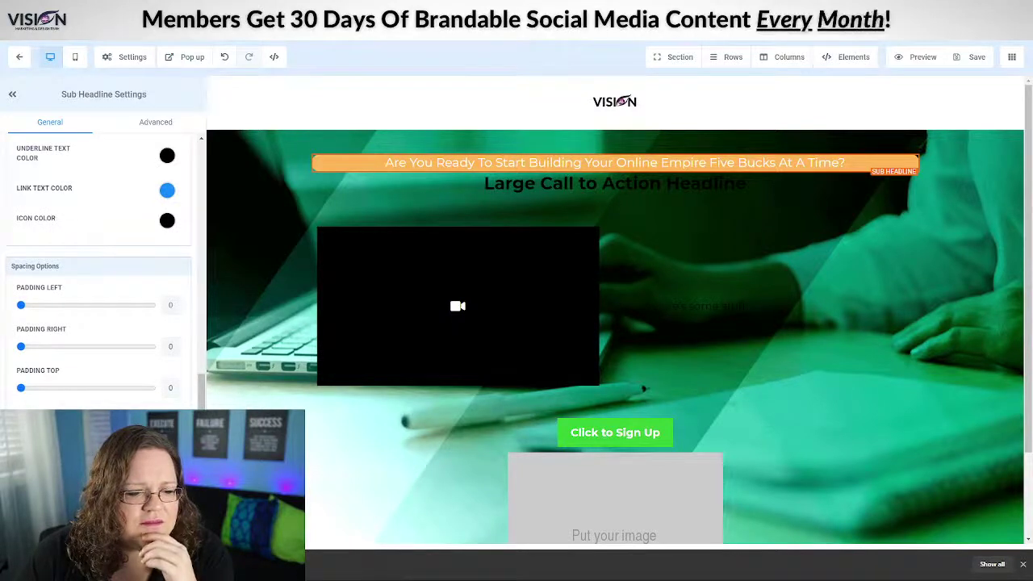
{"action": "scroll", "coordinate": [105, 296], "scroll_direction": "up", "scroll_amount": 12}
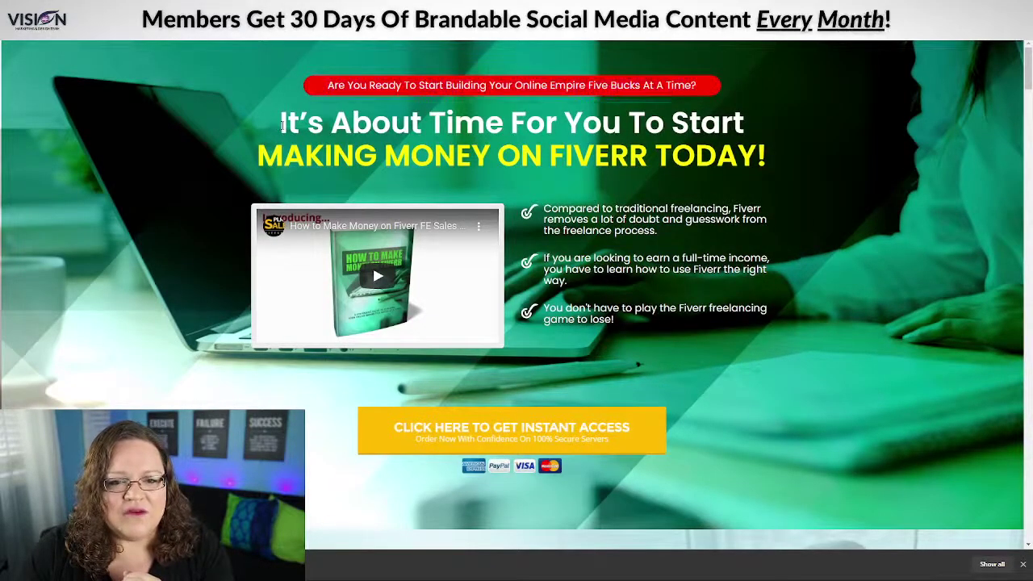
Replace the call to action headline with "It's About Time For You To Start MAKING MONEY ON FIVERR TODAY!" copied from the existing sales page
{"action": "left_click_drag", "start_coordinate": [759, 157], "coordinate": [765, 157]}
{"action": "right_click", "coordinate": [684, 155]}
{"action": "left_click", "coordinate": [718, 164]}
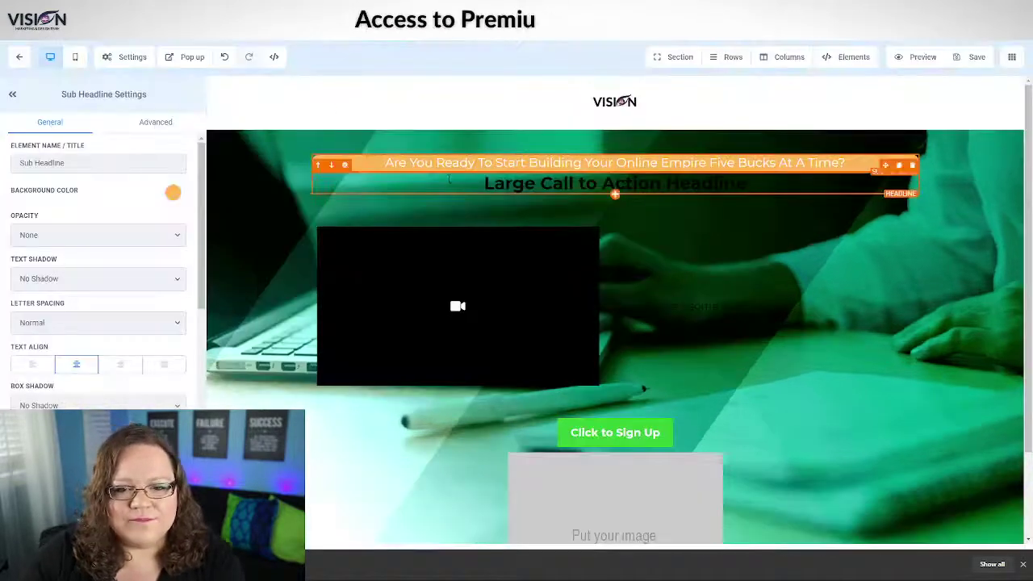
{"action": "triple_click", "coordinate": [614, 183]}
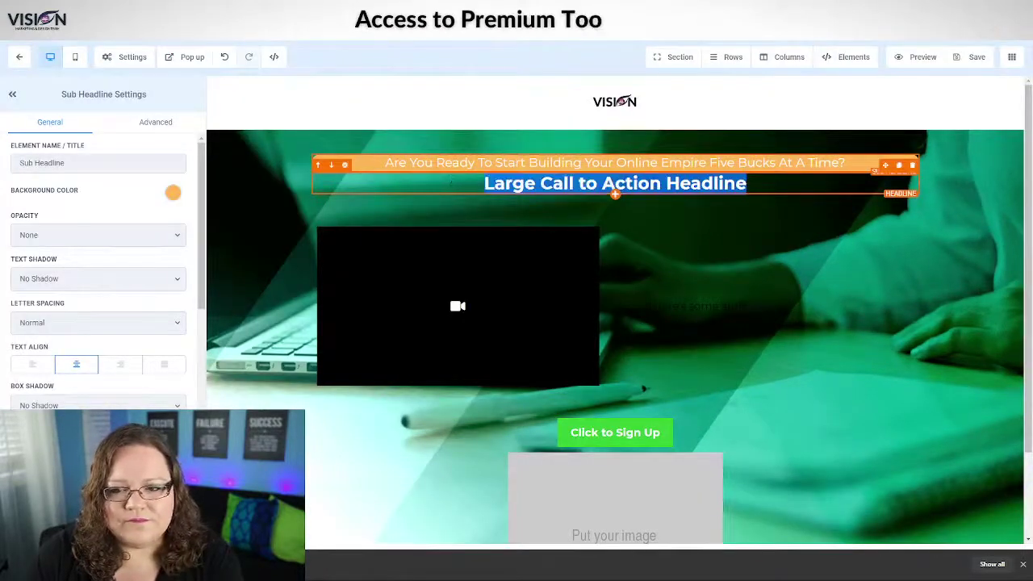
{"action": "type", "text": "It's About Time For You To Start MAKING MONEY ON FIVERR!"}
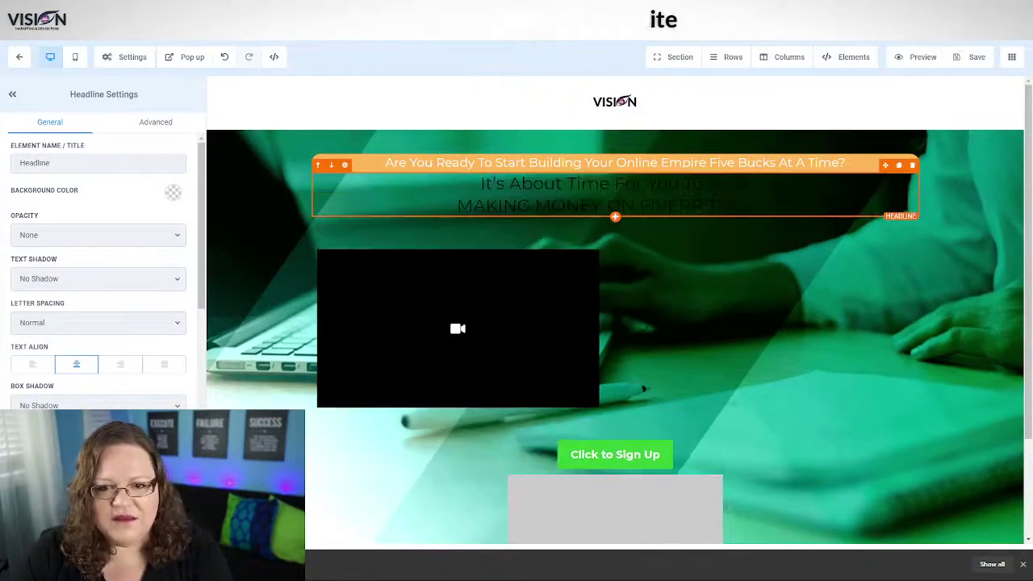
Make the entire headline bold and set its desktop font size to 54
{"action": "left_click_drag", "start_coordinate": [482, 184], "coordinate": [816, 217]}
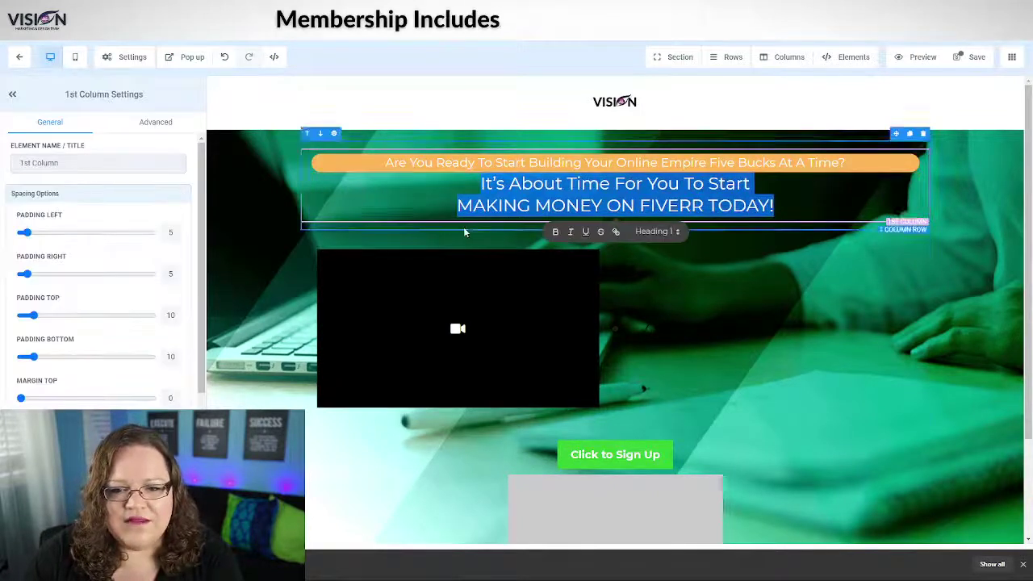
{"action": "left_click", "coordinate": [555, 232]}
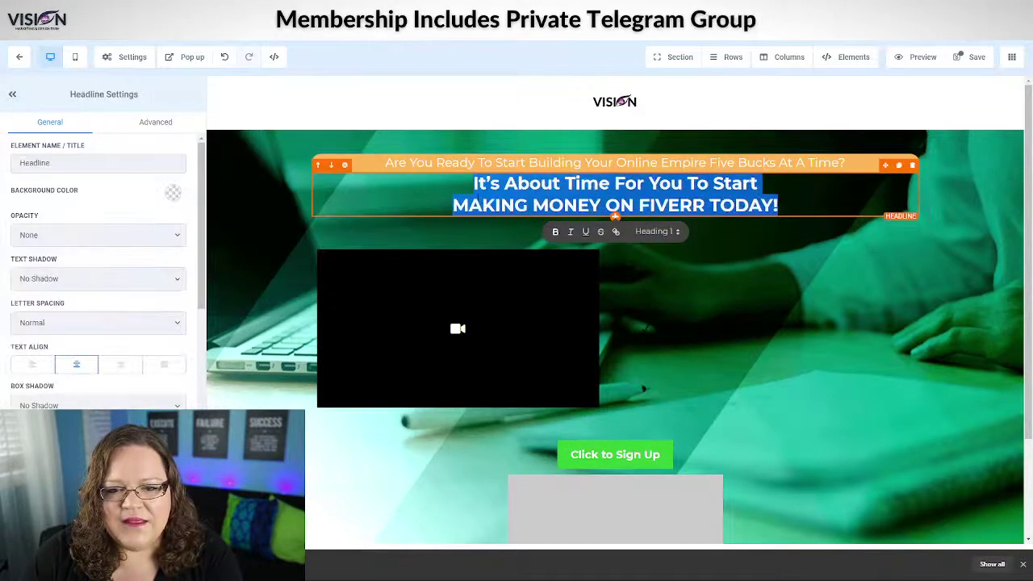
{"action": "scroll", "coordinate": [97, 323], "scroll_direction": "down", "scroll_amount": 2}
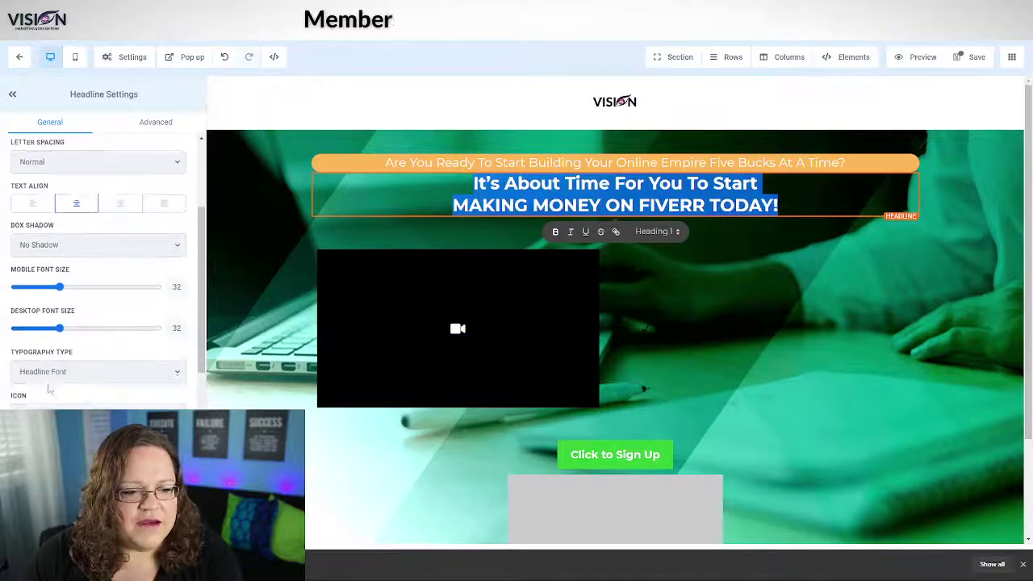
{"action": "left_click_drag", "start_coordinate": [59, 328], "coordinate": [91, 331]}
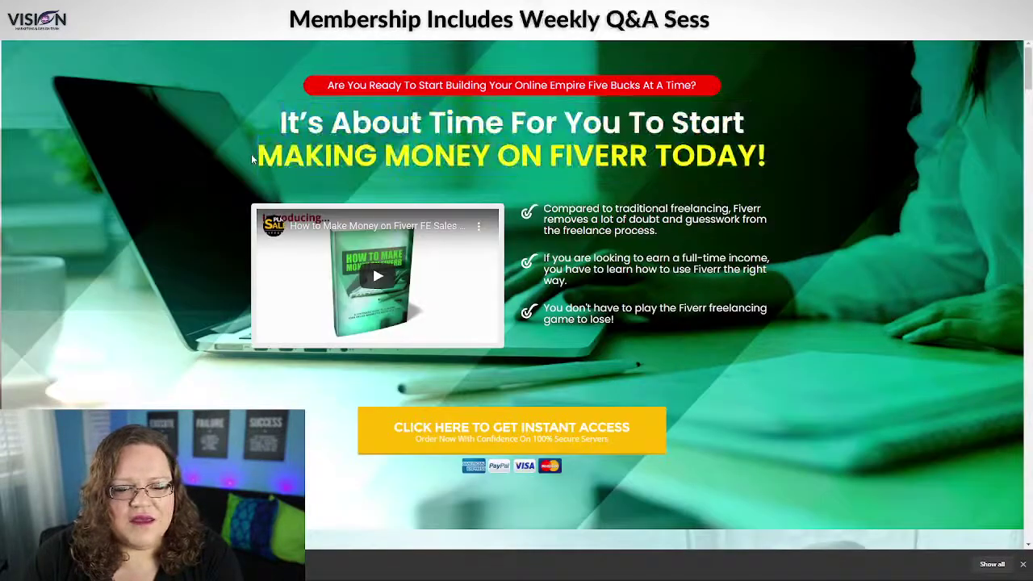
{"action": "left_click_drag", "start_coordinate": [253, 159], "coordinate": [800, 168]}
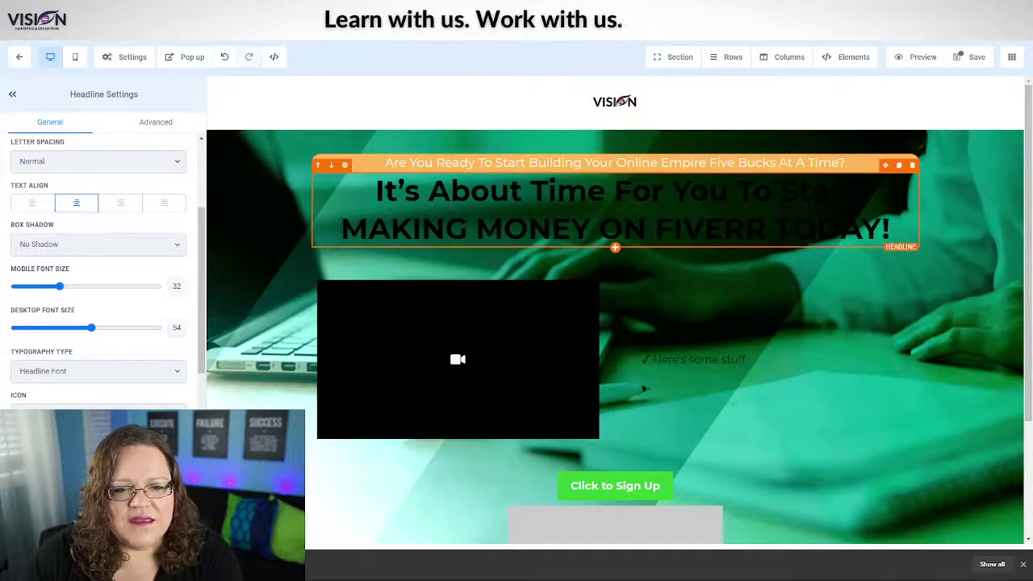
{"action": "left_click_drag", "start_coordinate": [367, 191], "coordinate": [890, 230]}
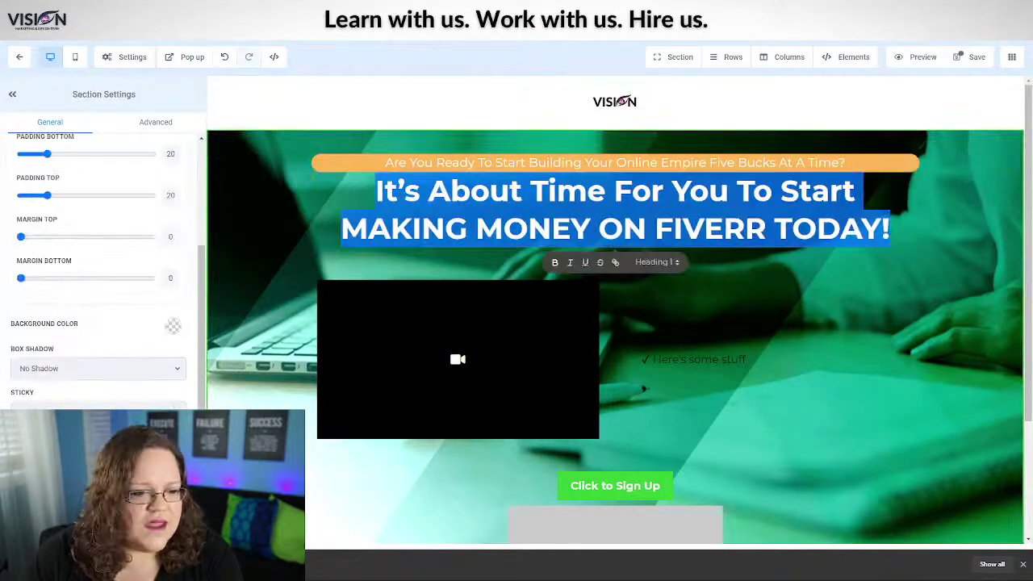
{"action": "scroll", "coordinate": [67, 342], "scroll_direction": "up", "scroll_amount": 3}
{"action": "scroll", "coordinate": [67, 341], "scroll_direction": "down", "scroll_amount": 5}
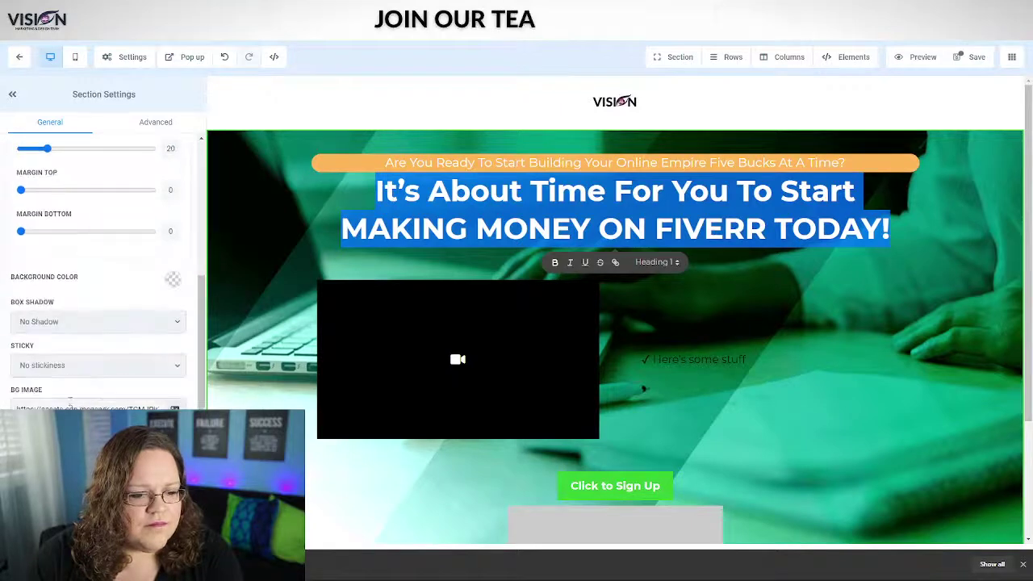
{"action": "scroll", "coordinate": [67, 341], "scroll_direction": "up", "scroll_amount": 2}
{"action": "scroll", "coordinate": [66, 341], "scroll_direction": "down", "scroll_amount": 3}
{"action": "scroll", "coordinate": [105, 366], "scroll_direction": "up", "scroll_amount": 5}
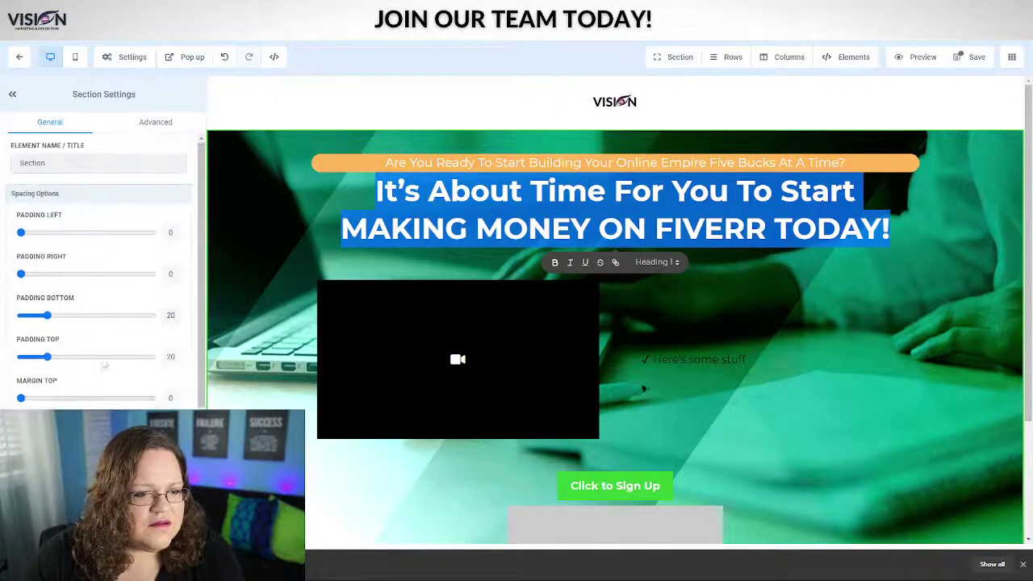
{"action": "left_click", "coordinate": [387, 190]}
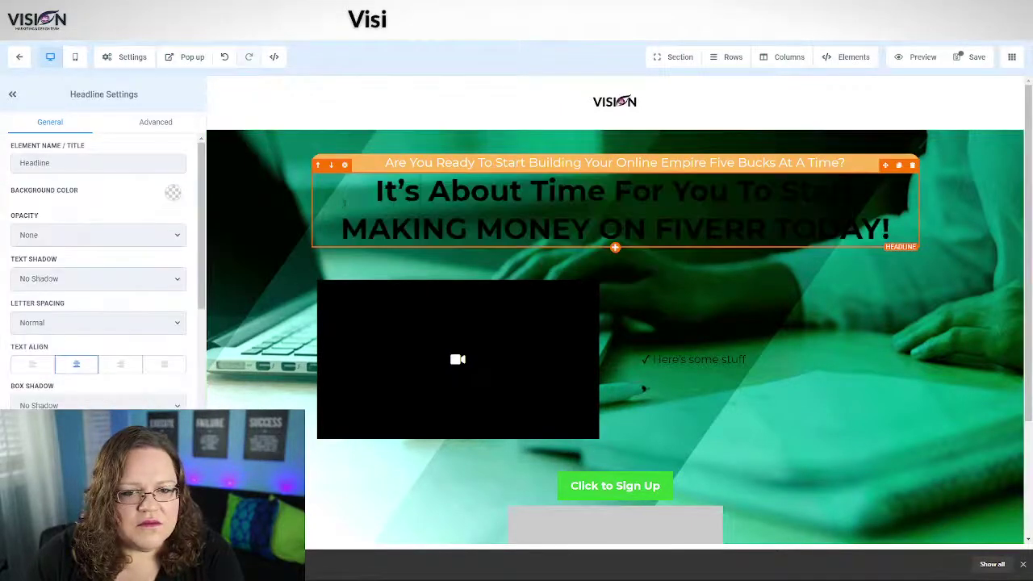
{"action": "double_click", "coordinate": [388, 191]}
{"action": "key", "text": "ctrl+a"}
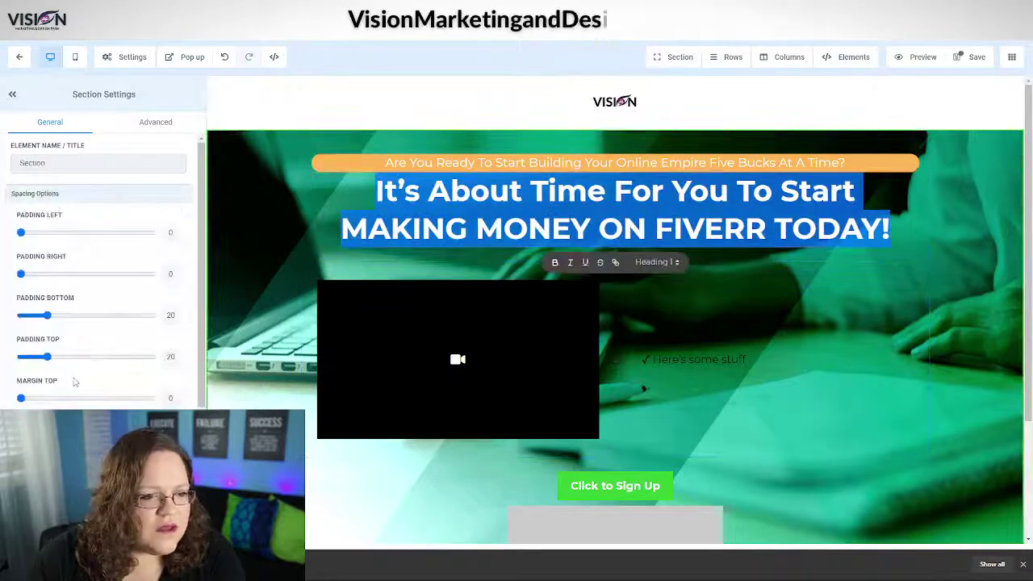
{"action": "scroll", "coordinate": [81, 383], "scroll_direction": "down", "scroll_amount": 2}
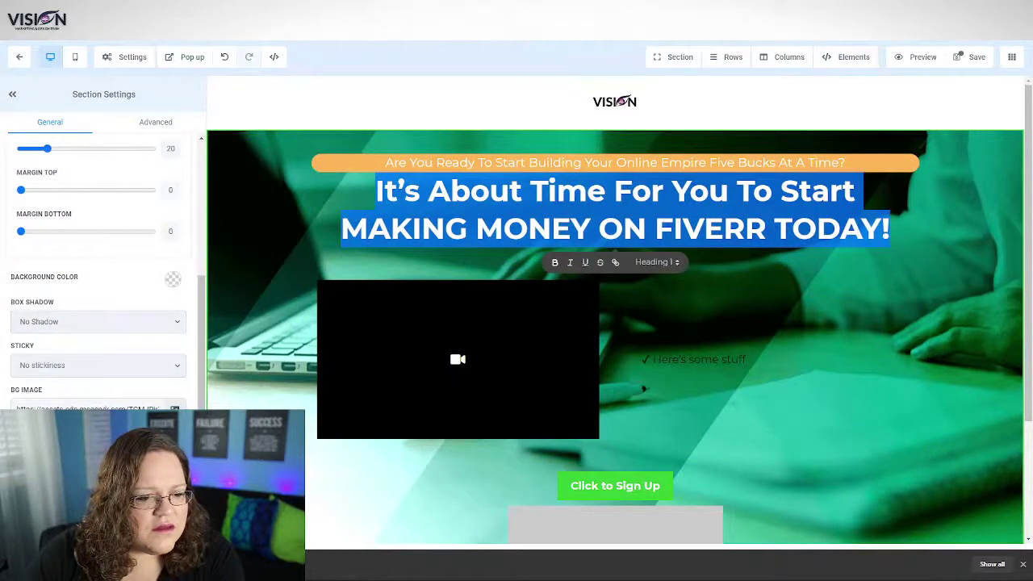
Set both the headline's text color and its bold text color to white
{"action": "left_click", "coordinate": [420, 212]}
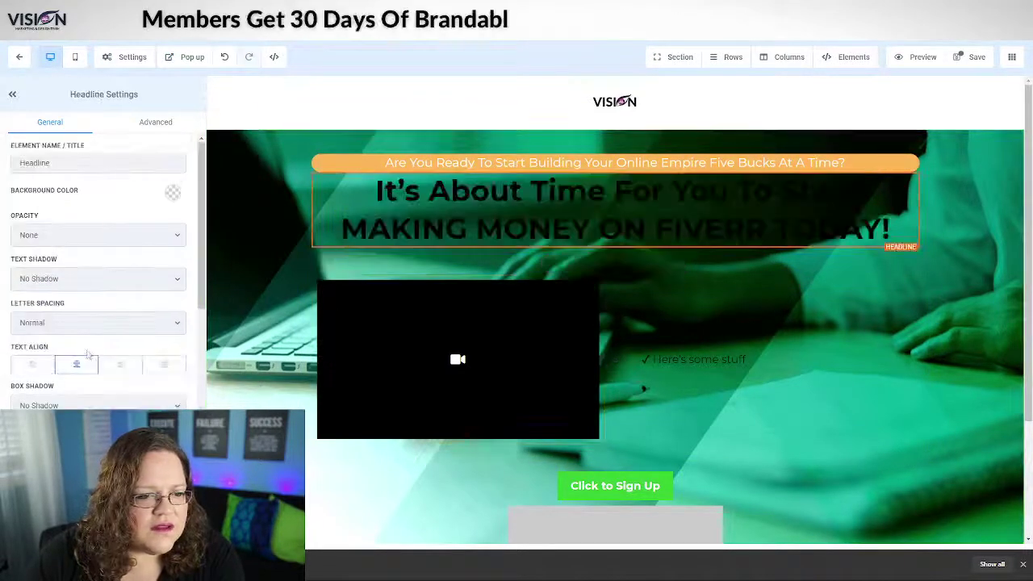
{"action": "scroll", "coordinate": [96, 323], "scroll_direction": "down", "scroll_amount": 6}
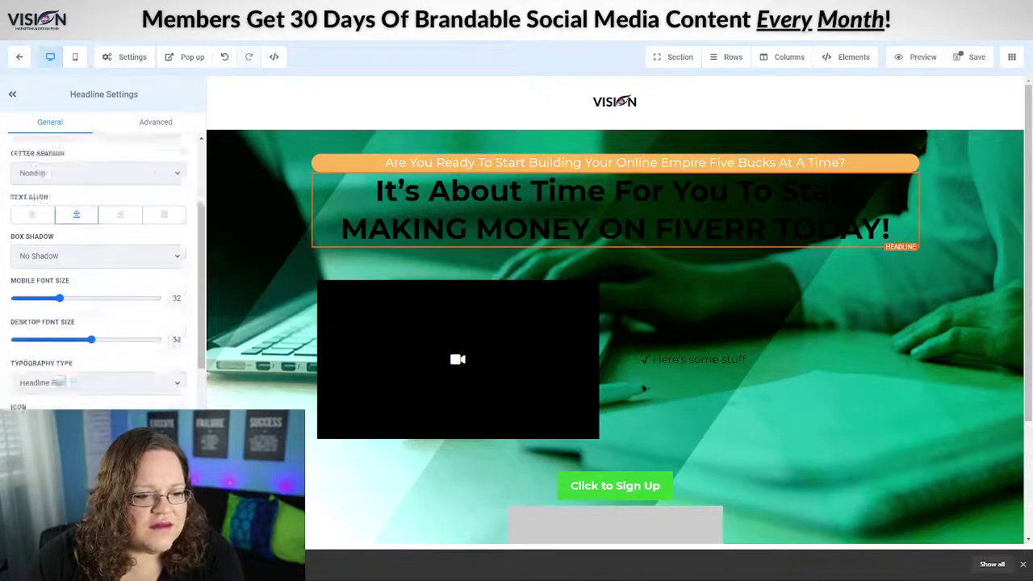
{"action": "scroll", "coordinate": [94, 312], "scroll_direction": "down", "scroll_amount": 1}
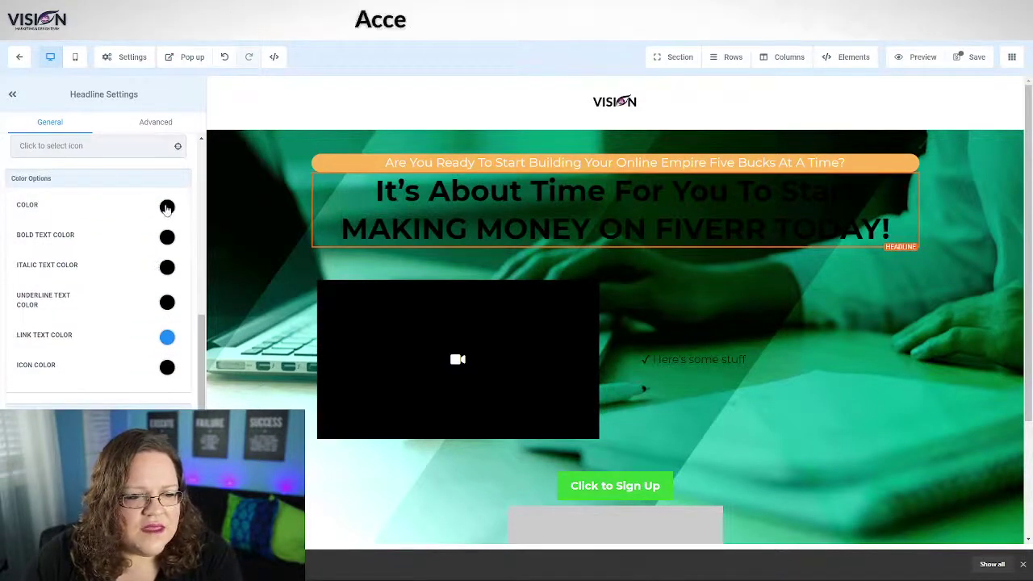
{"action": "left_click", "coordinate": [167, 207]}
{"action": "left_click", "coordinate": [66, 232]}
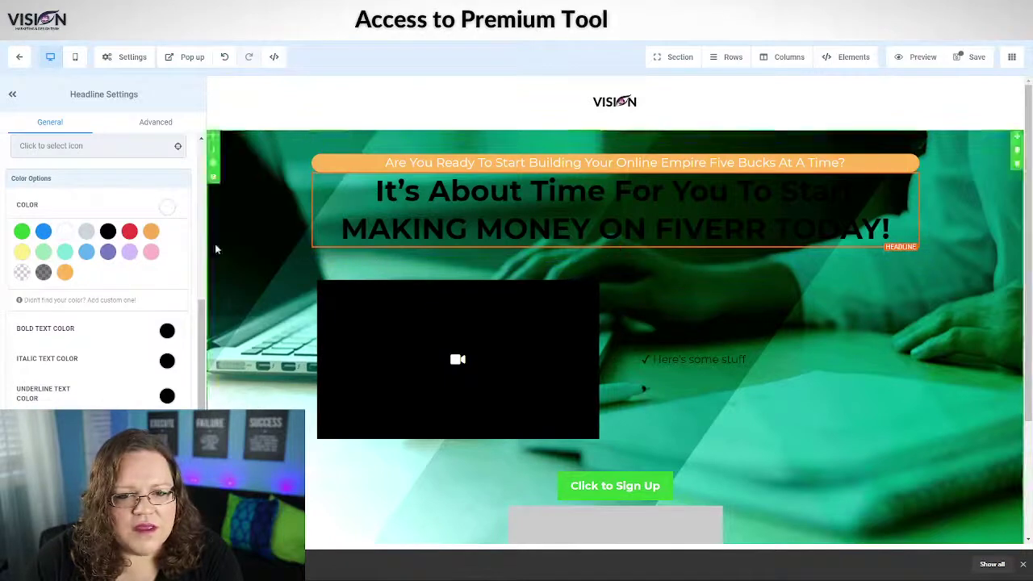
{"action": "left_click", "coordinate": [167, 331]}
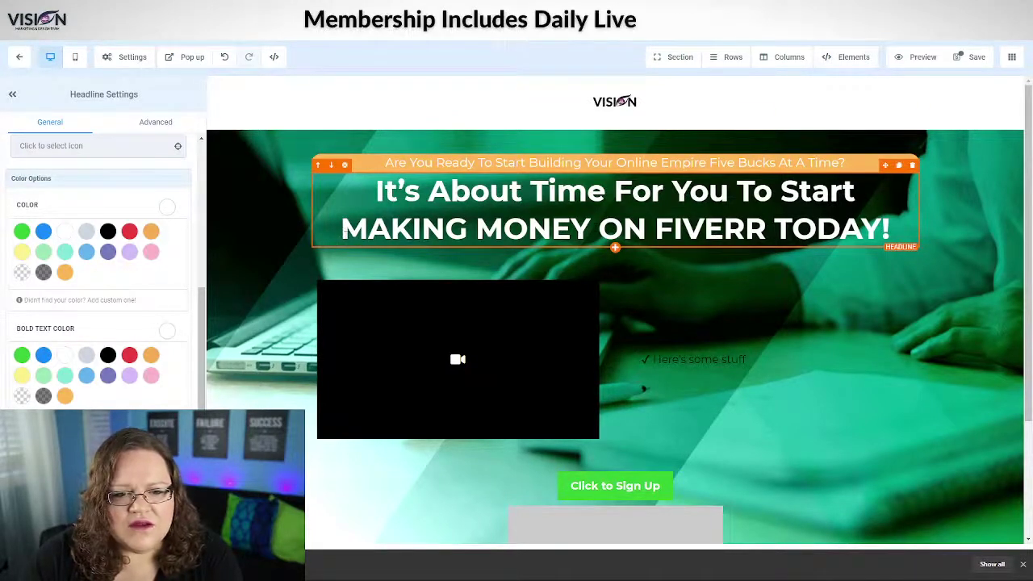
Duplicate the headline and delete the line "It's About Time For You To Start" from the copy
{"action": "left_click_drag", "start_coordinate": [341, 228], "coordinate": [890, 230]}
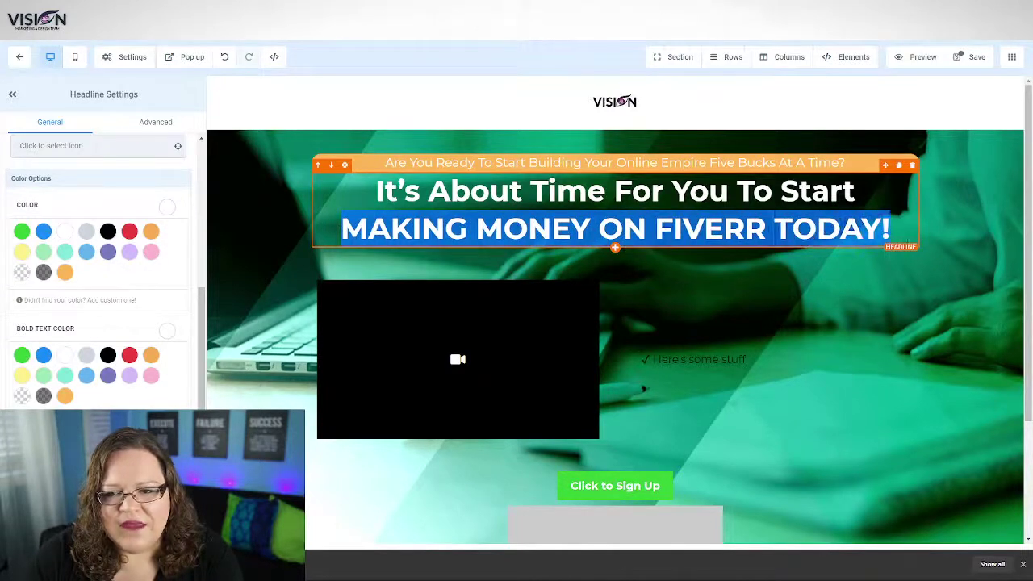
{"action": "left_click", "coordinate": [898, 166]}
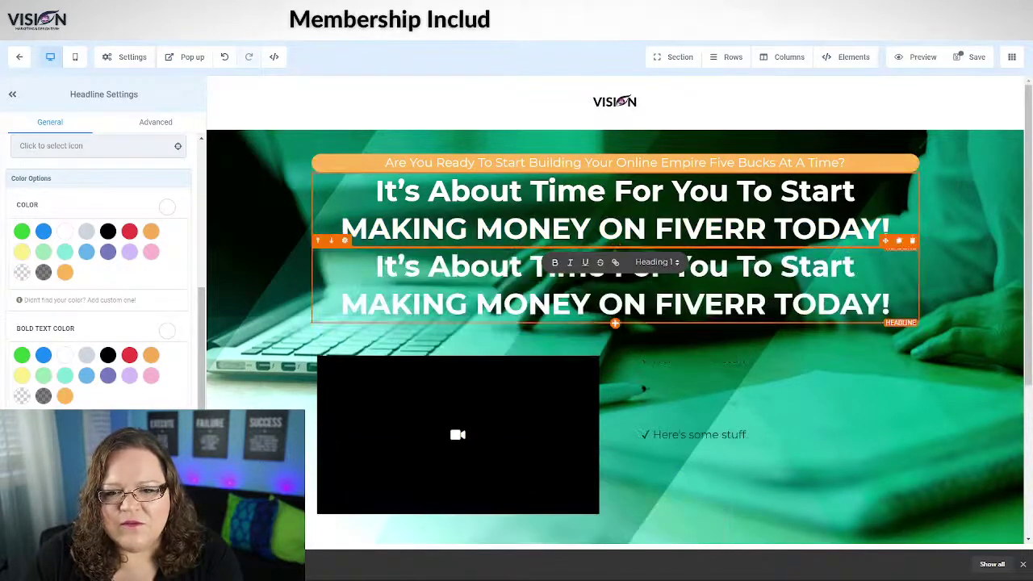
{"action": "left_click_drag", "start_coordinate": [376, 266], "coordinate": [863, 274]}
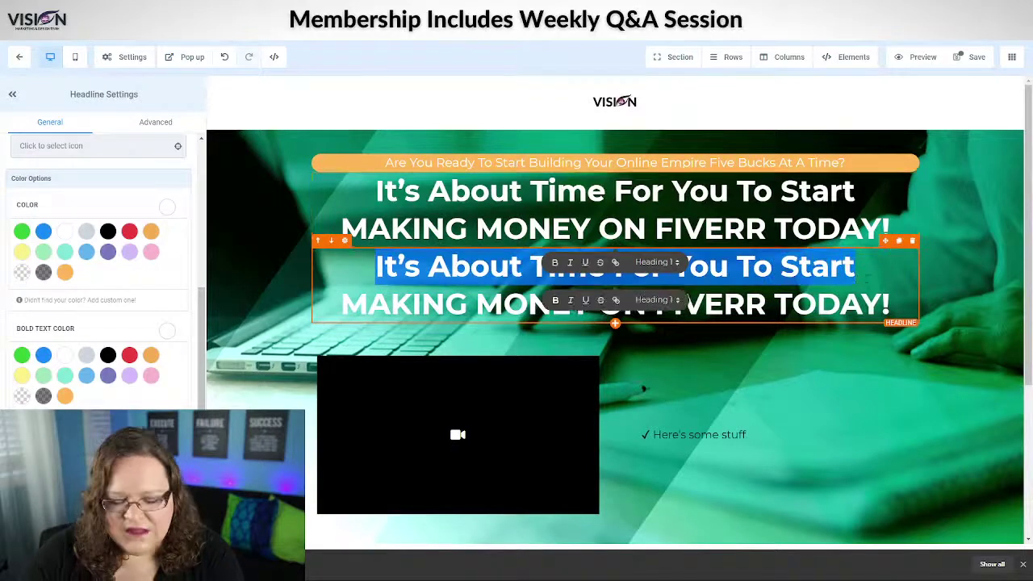
{"action": "key", "text": "BackSpace"}
{"action": "key", "text": "Delete"}
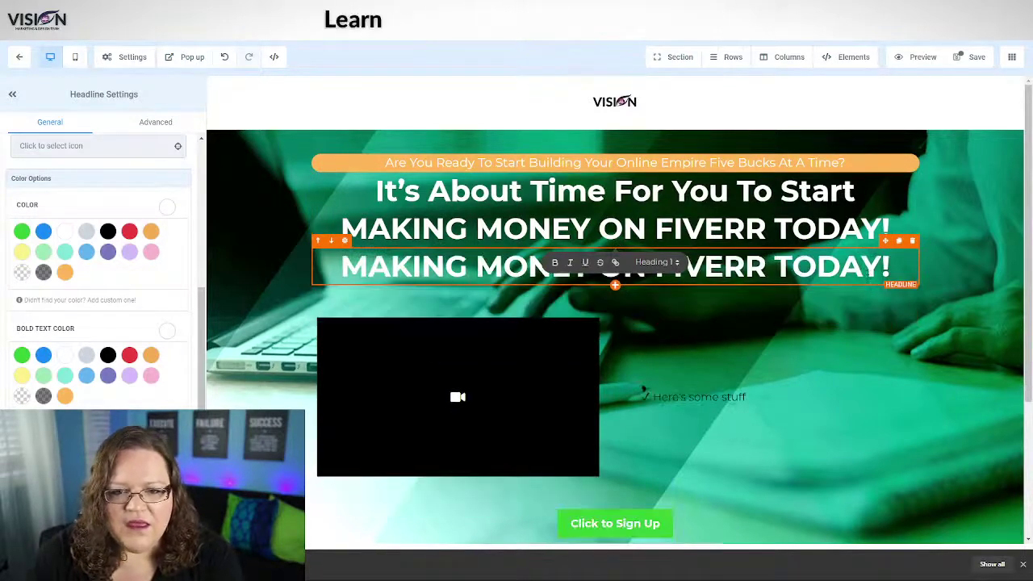
Delete the line "MAKING MONEY ON FIVERR TODAY!" and its leftover blank line from the first of the two headlines
{"action": "left_click", "coordinate": [887, 228]}
{"action": "left_click_drag", "start_coordinate": [888, 228], "coordinate": [341, 229]}
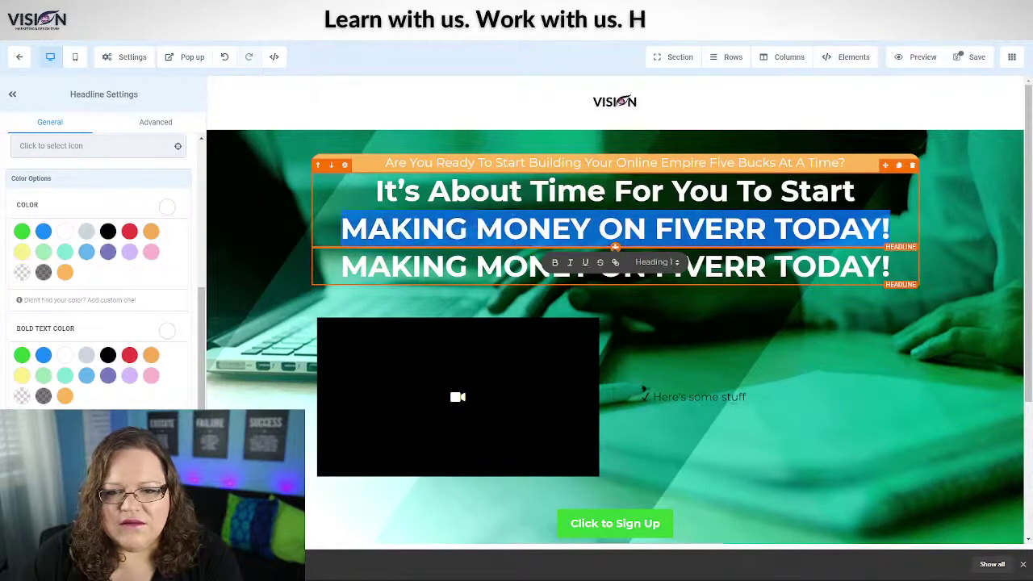
{"action": "key", "text": "BackSpace"}
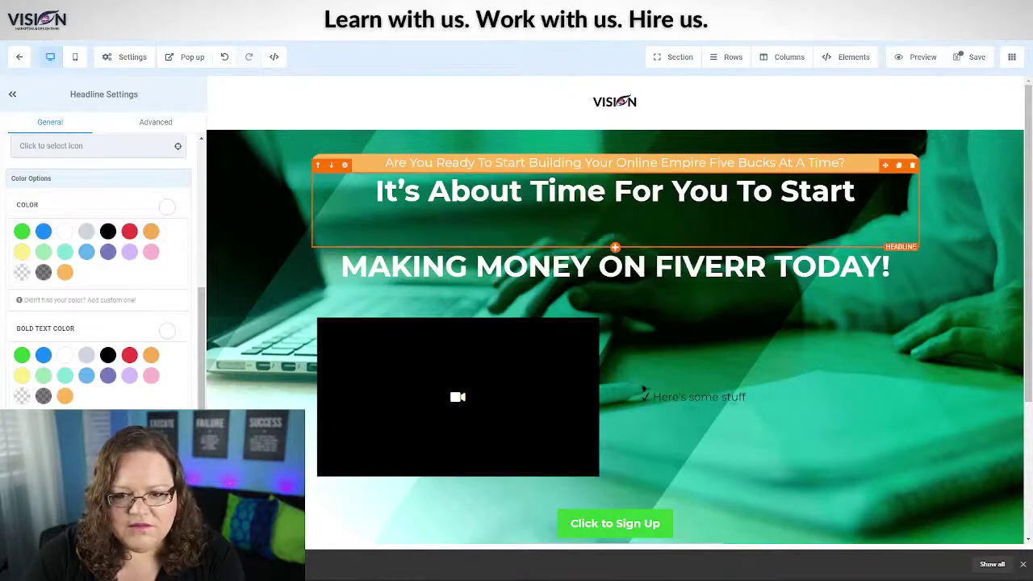
{"action": "key", "text": "BackSpace"}
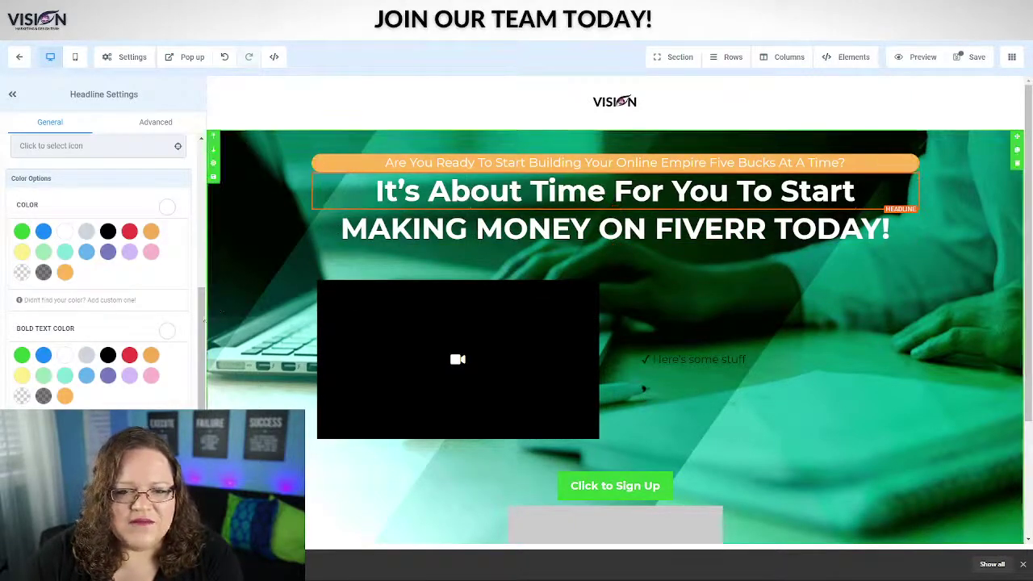
Try orange and pale yellow from the preset swatches as the second headline's bold text color
{"action": "scroll", "coordinate": [97, 266], "scroll_direction": "down", "scroll_amount": 5}
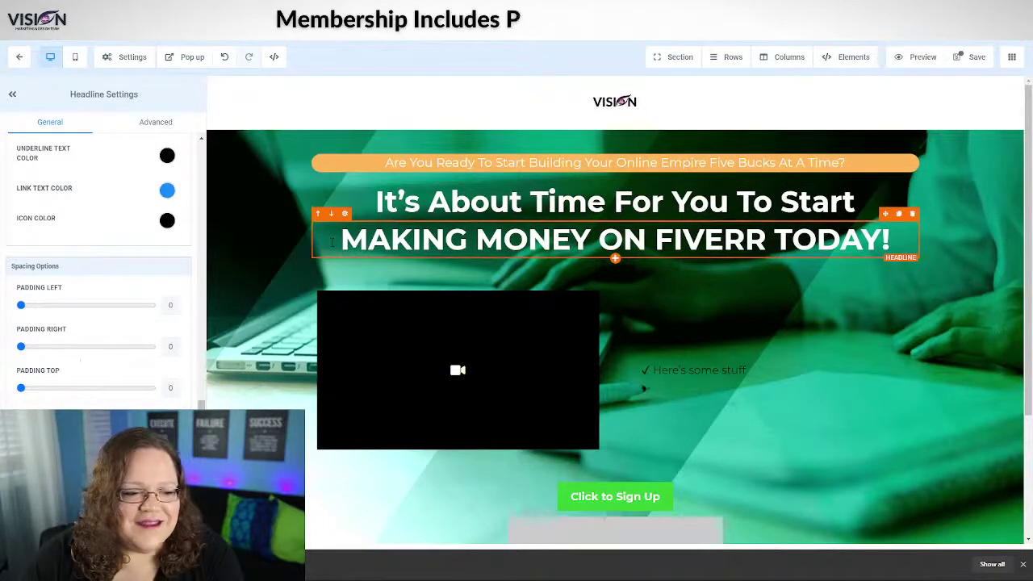
{"action": "scroll", "coordinate": [105, 306], "scroll_direction": "up", "scroll_amount": 3}
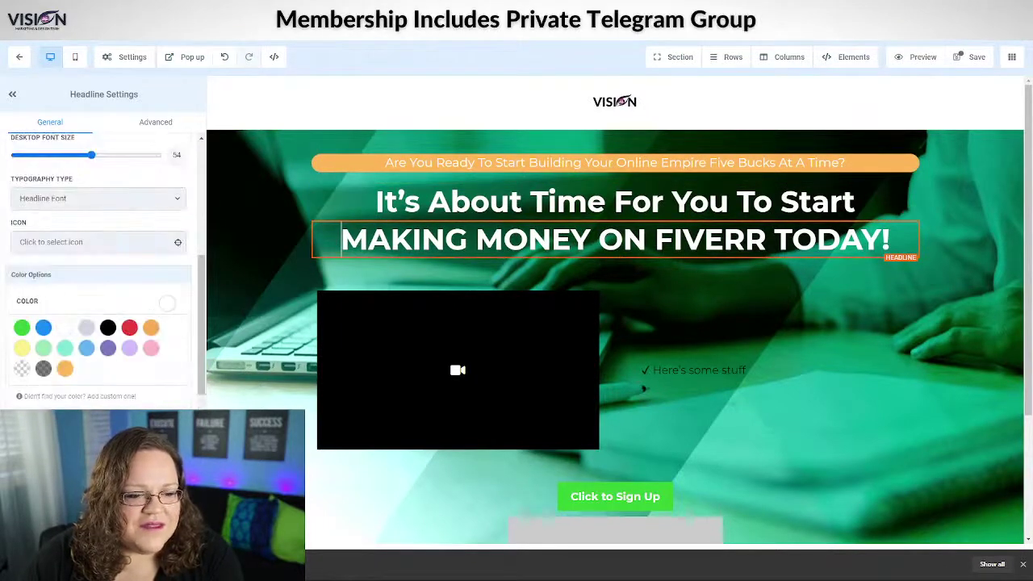
{"action": "scroll", "coordinate": [147, 401], "scroll_direction": "down", "scroll_amount": 1}
{"action": "left_click", "coordinate": [151, 398]}
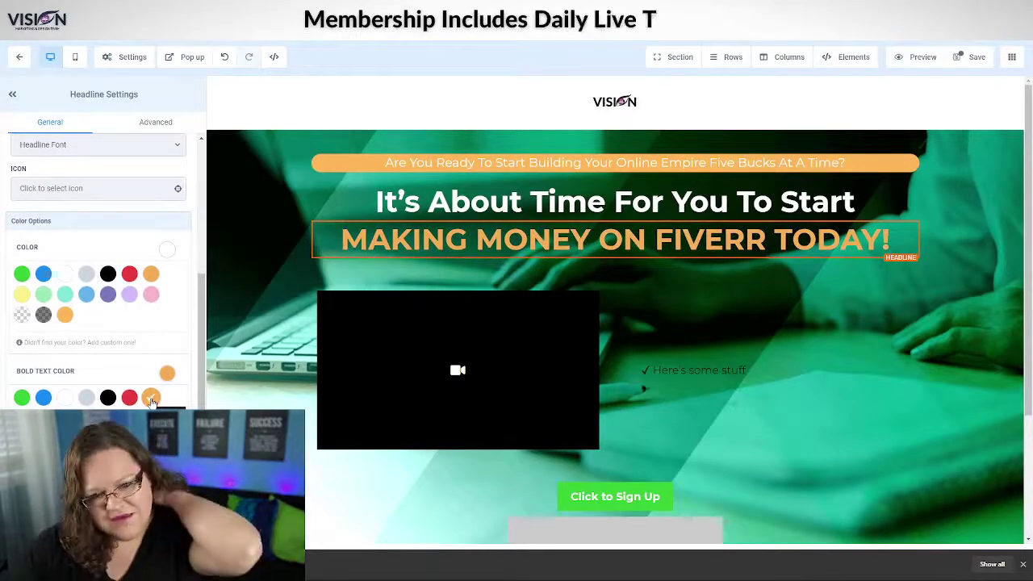
{"action": "left_click", "coordinate": [21, 417]}
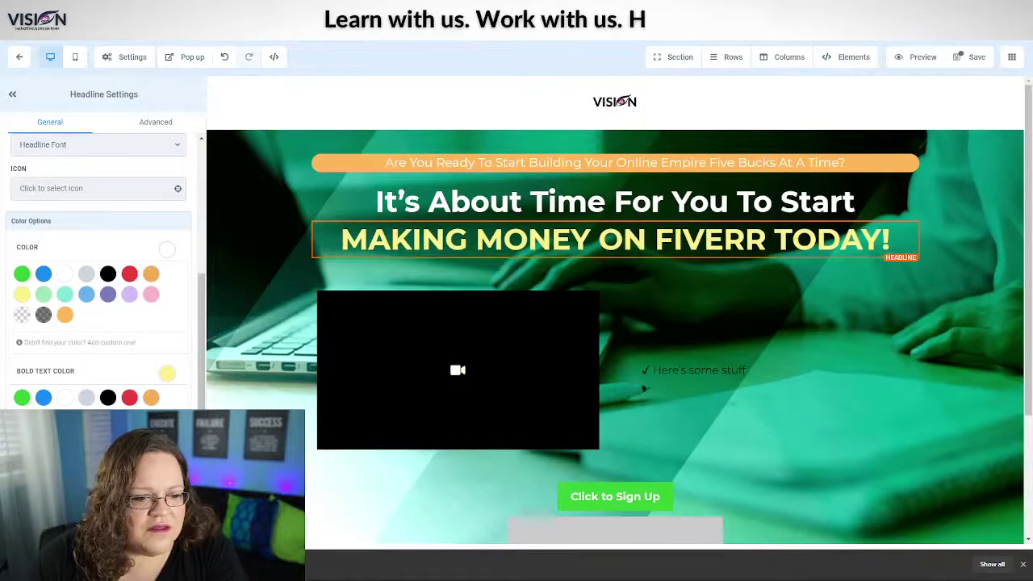
Add the custom yellow #F6F500 as the second headline's bold text color and save the page
{"action": "scroll", "coordinate": [195, 234], "scroll_direction": "down", "scroll_amount": 5}
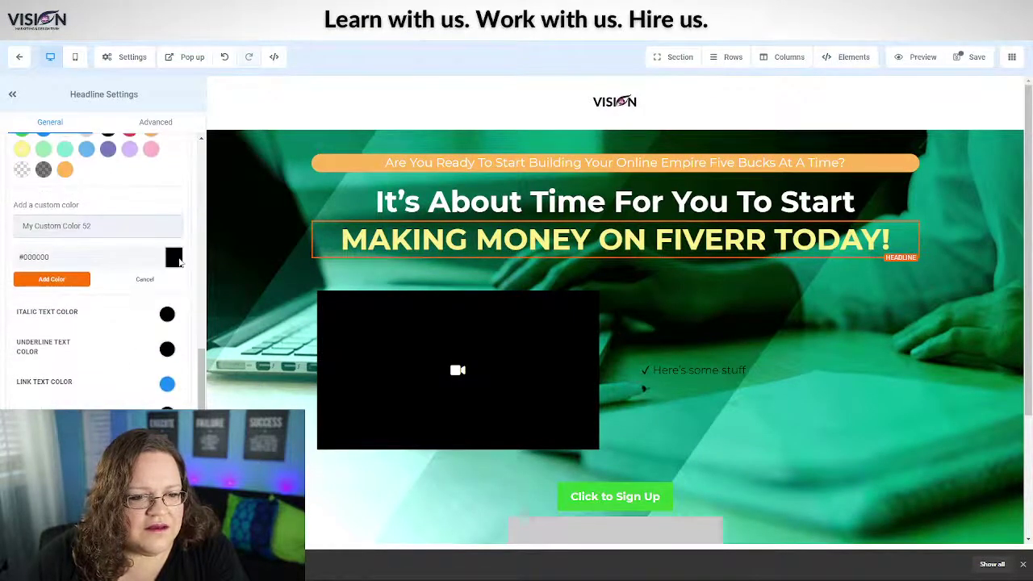
{"action": "left_click", "coordinate": [178, 259]}
{"action": "left_click", "coordinate": [42, 405]}
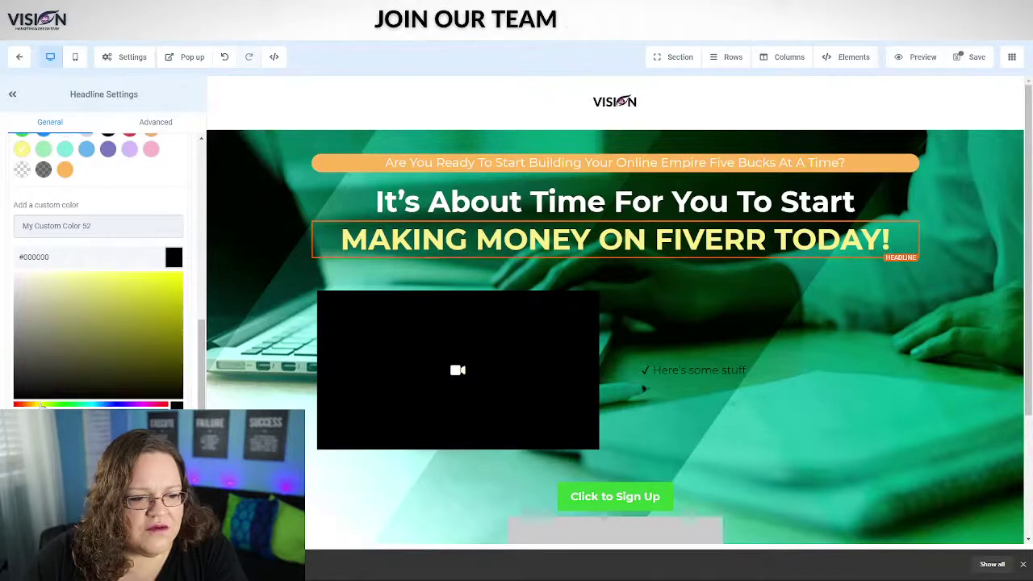
{"action": "left_click", "coordinate": [141, 301]}
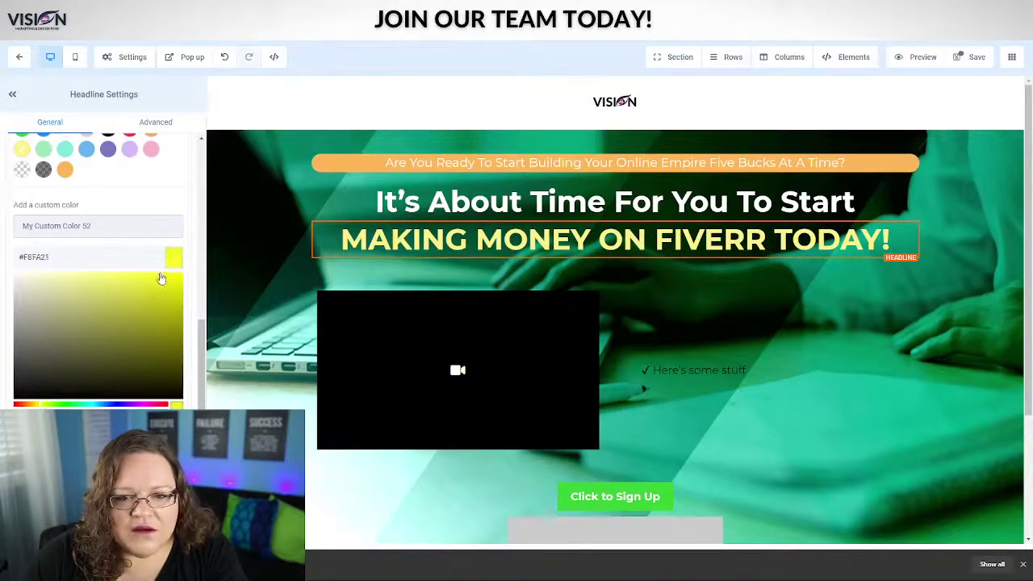
{"action": "left_click_drag", "start_coordinate": [160, 278], "coordinate": [185, 281]}
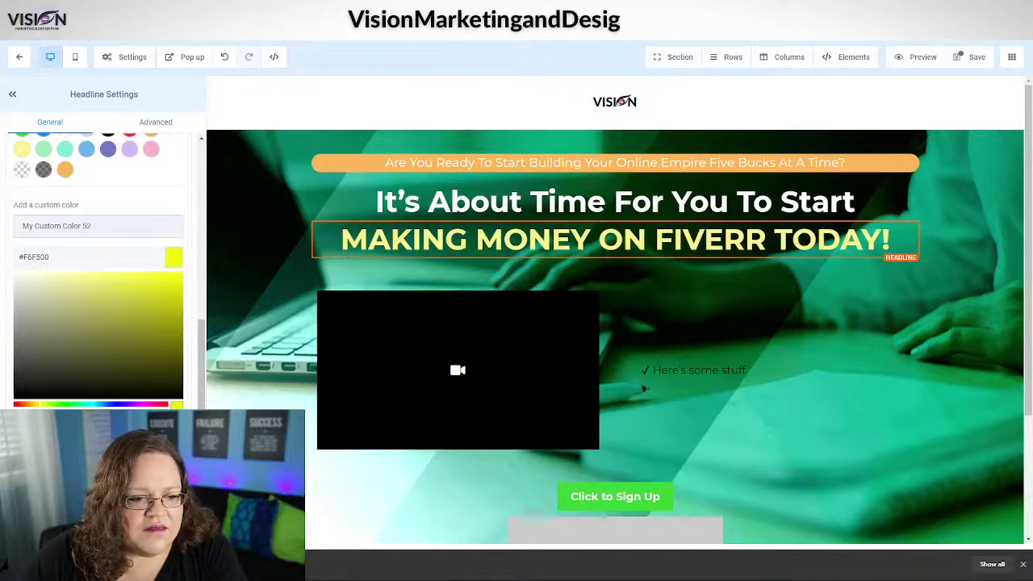
{"action": "left_click", "coordinate": [60, 440]}
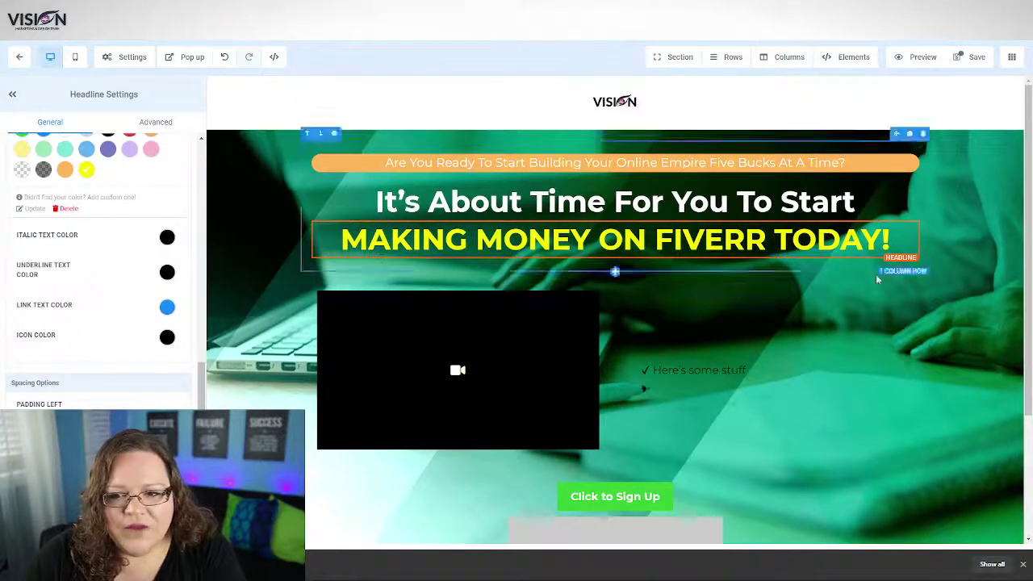
{"action": "left_click", "coordinate": [971, 57]}
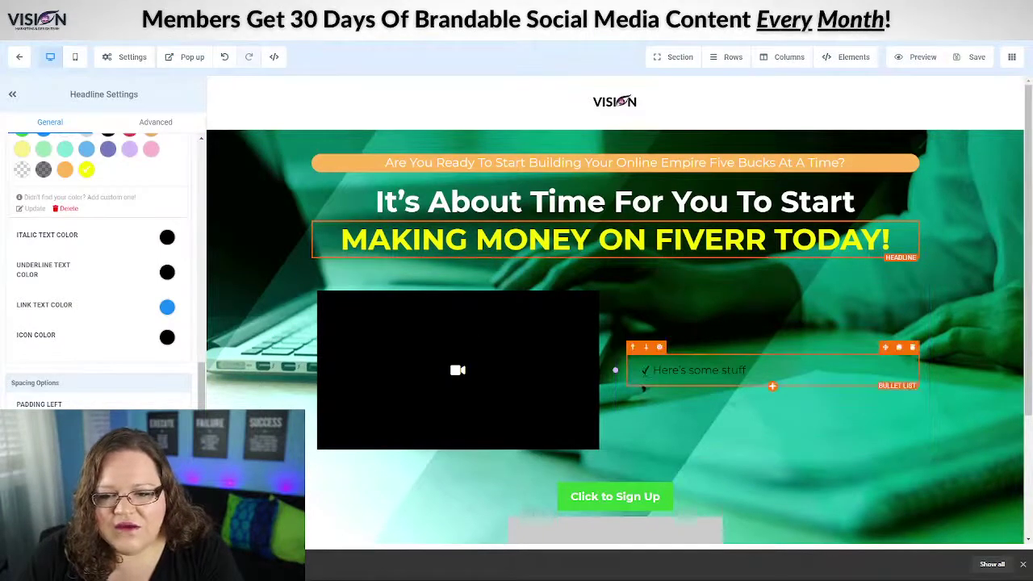
Set both the text color and the icon color of the bullet list beside the video to white
{"action": "left_click", "coordinate": [643, 387]}
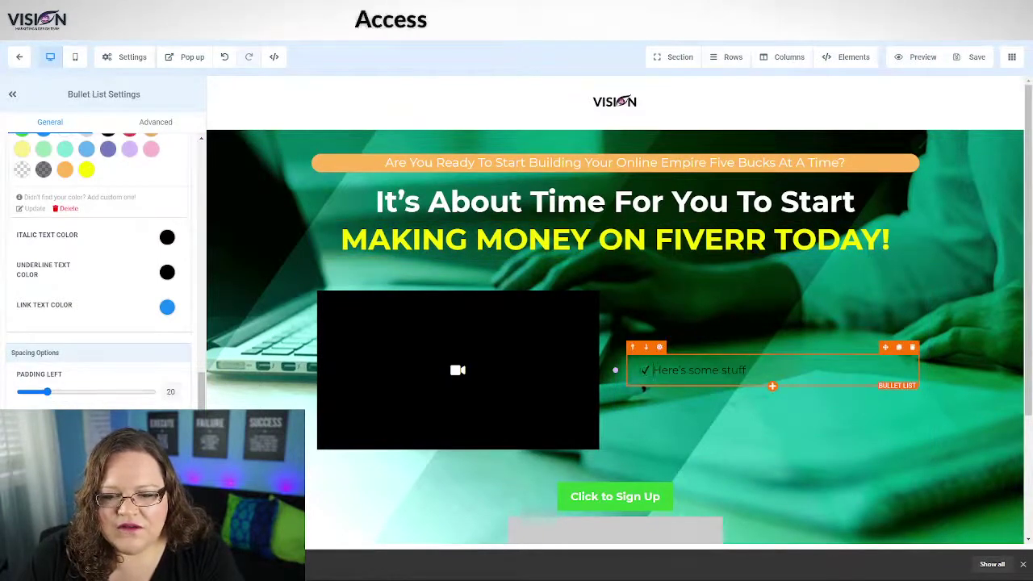
{"action": "scroll", "coordinate": [109, 288], "scroll_direction": "up", "scroll_amount": 2}
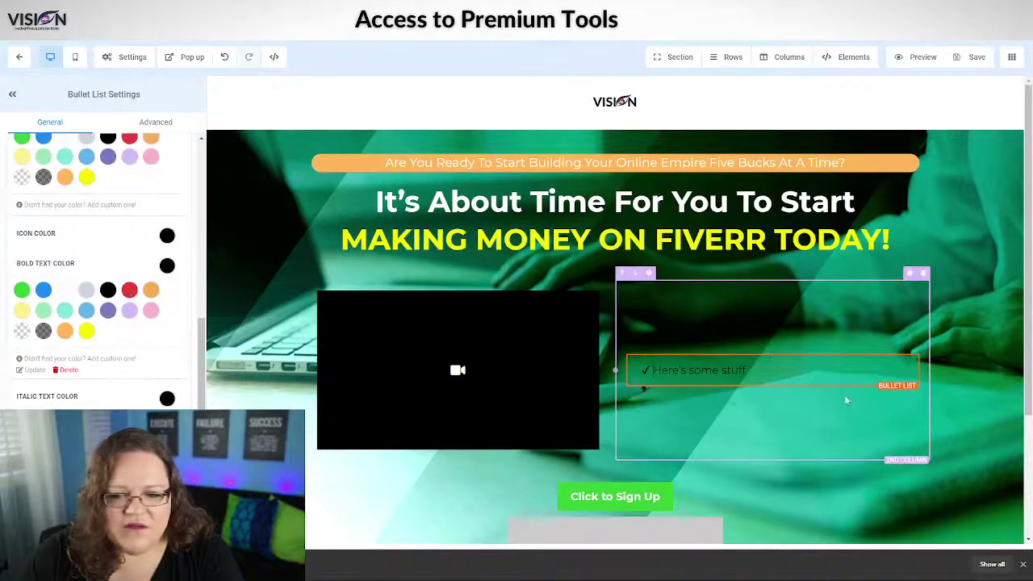
{"action": "scroll", "coordinate": [64, 283], "scroll_direction": "down", "scroll_amount": 4}
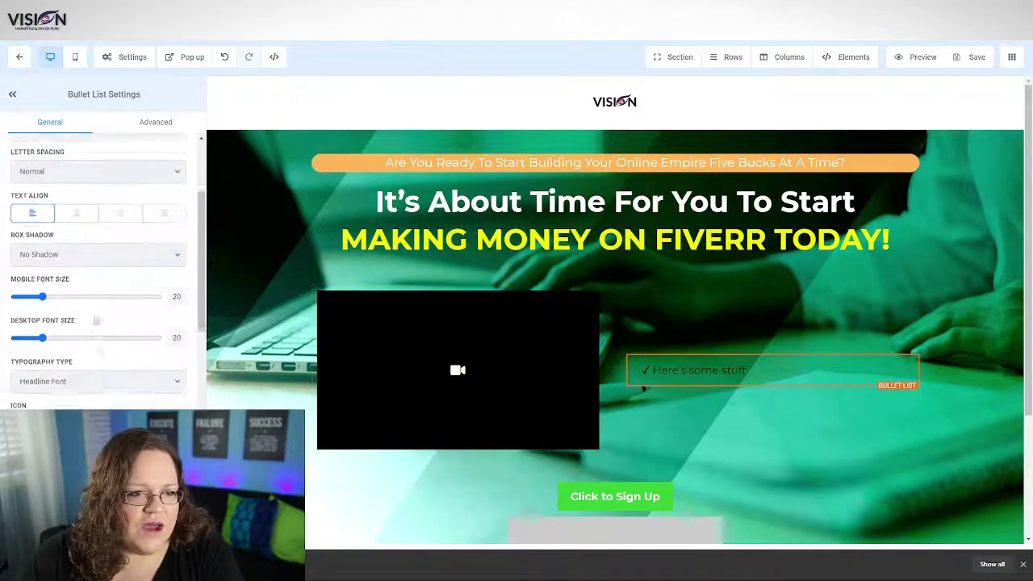
{"action": "scroll", "coordinate": [63, 284], "scroll_direction": "up", "scroll_amount": 2}
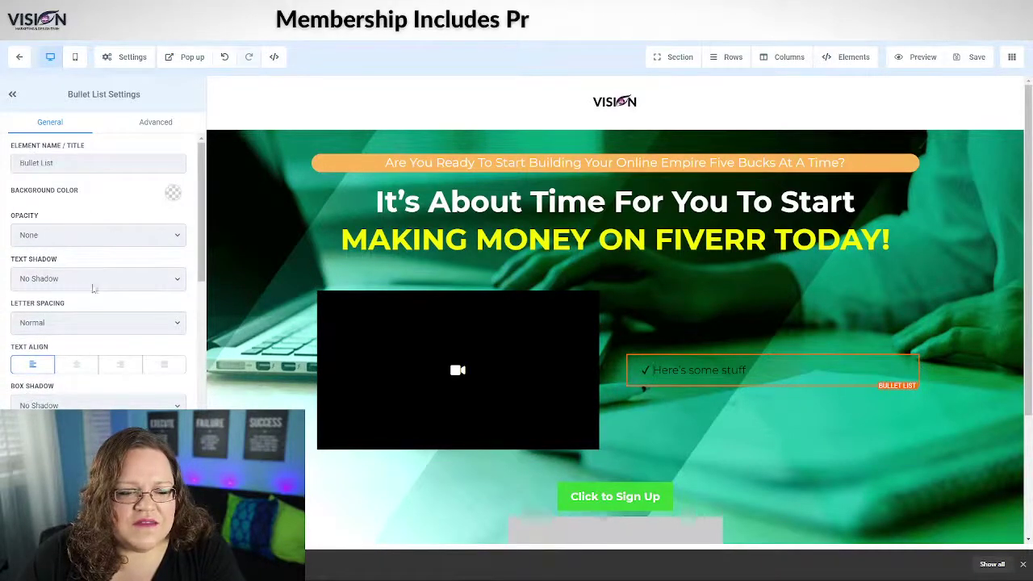
{"action": "left_click", "coordinate": [125, 56]}
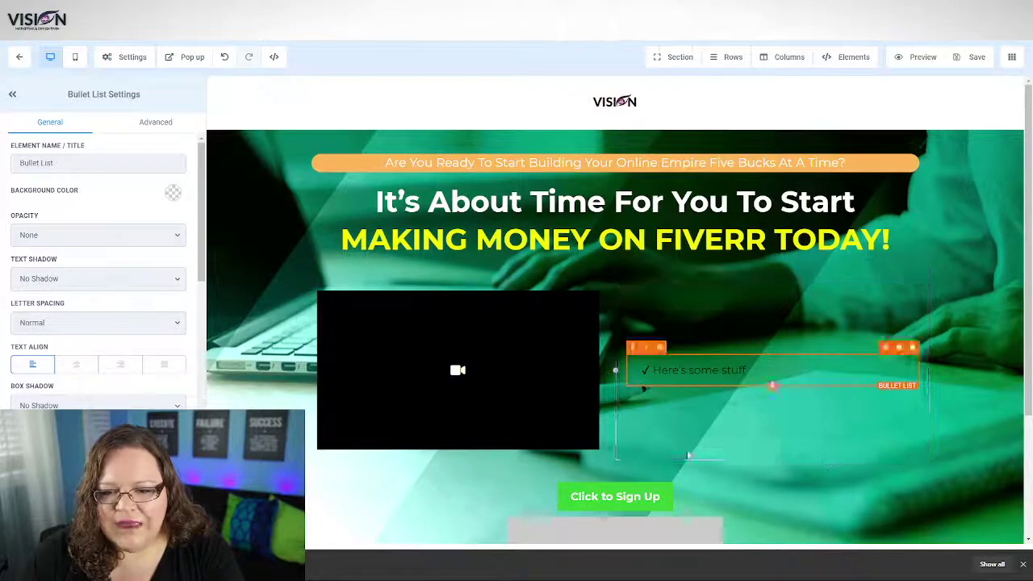
{"action": "left_click", "coordinate": [722, 371]}
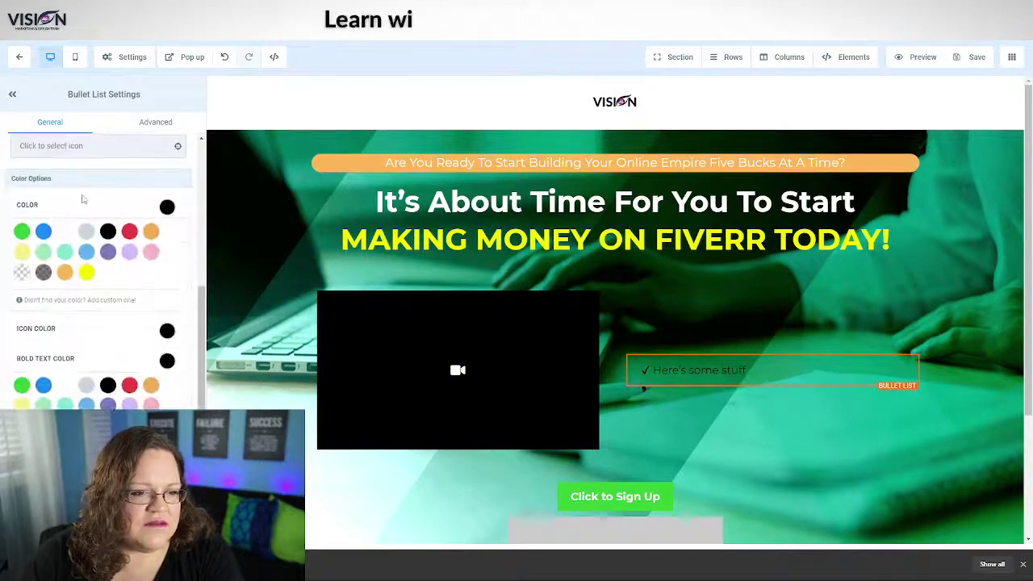
{"action": "left_click", "coordinate": [64, 233]}
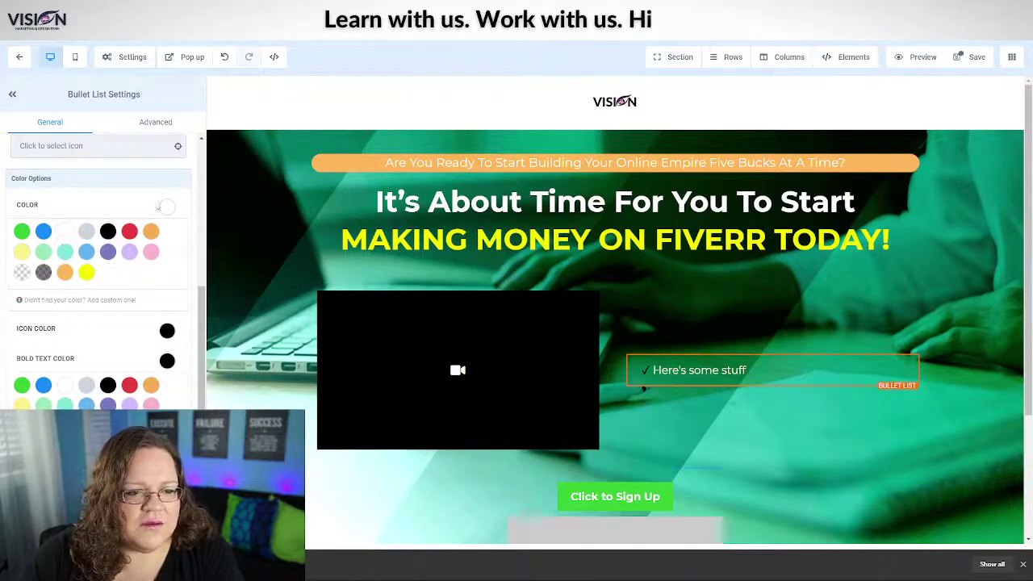
{"action": "left_click", "coordinate": [165, 332]}
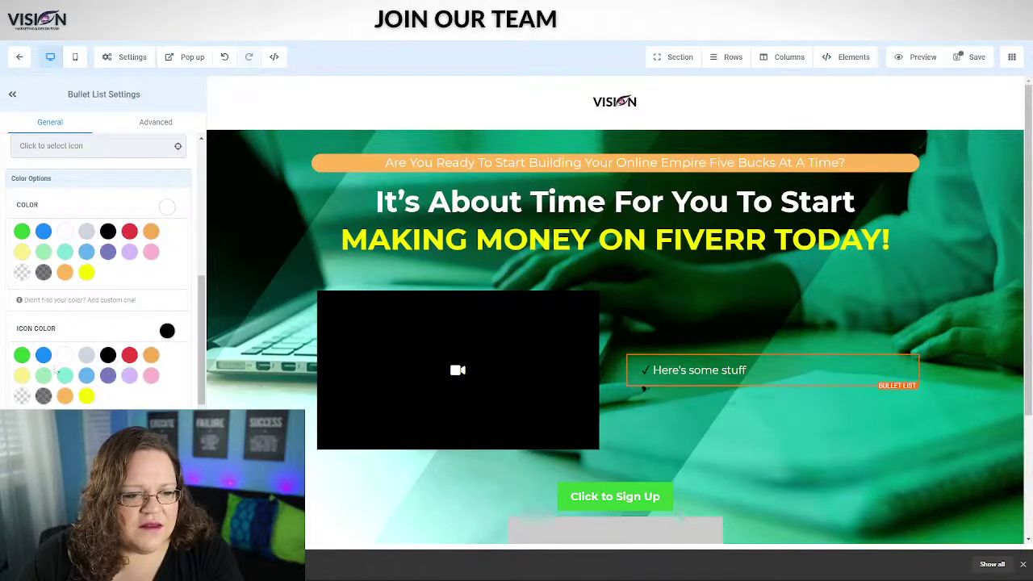
{"action": "left_click", "coordinate": [68, 355]}
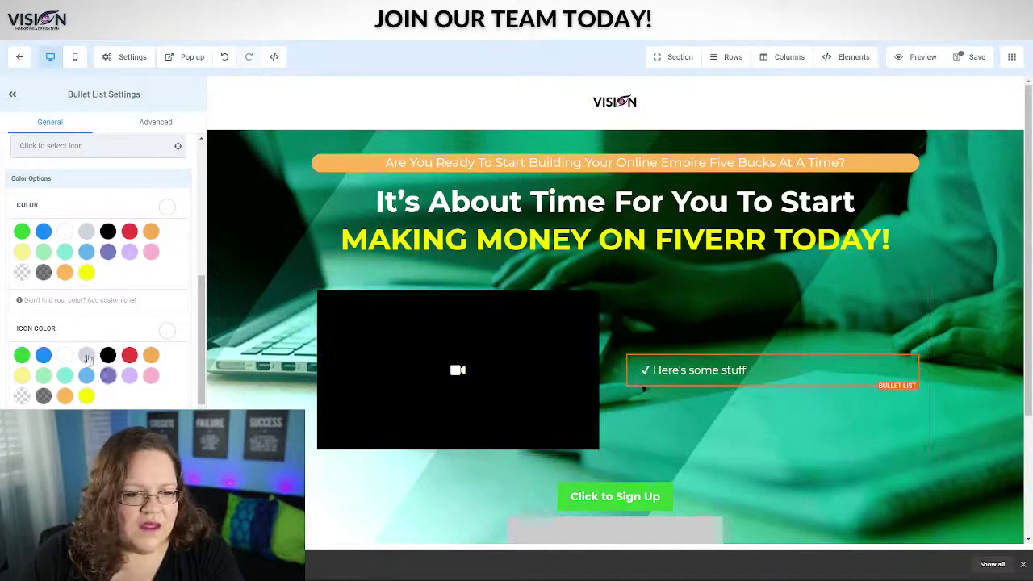
Search the bullet list's icons for "check" and choose the plain check mark as its bullet icon
{"action": "scroll", "coordinate": [129, 392], "scroll_direction": "down", "scroll_amount": 4}
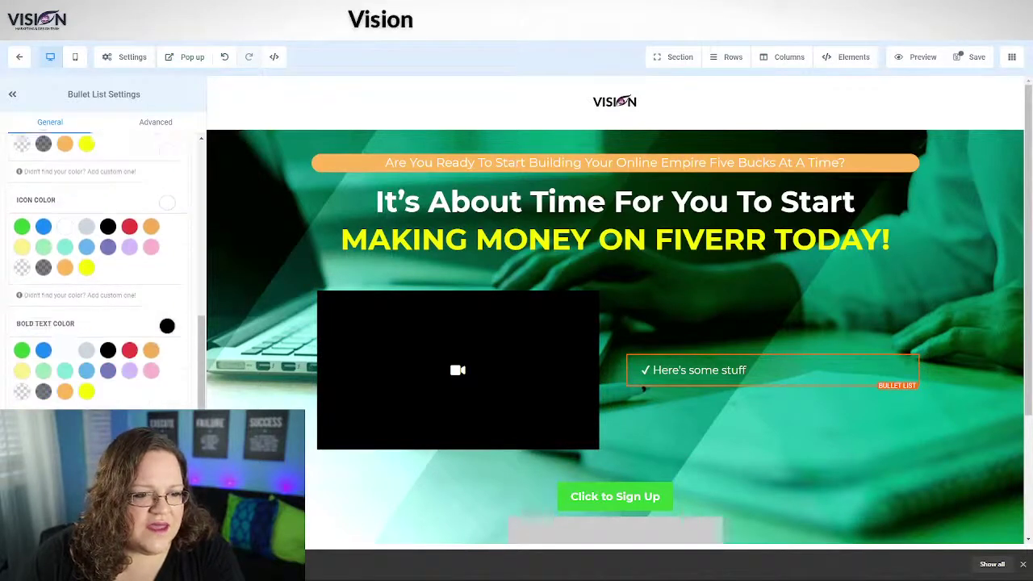
{"action": "scroll", "coordinate": [129, 392], "scroll_direction": "up", "scroll_amount": 7}
{"action": "scroll", "coordinate": [129, 392], "scroll_direction": "up", "scroll_amount": 3}
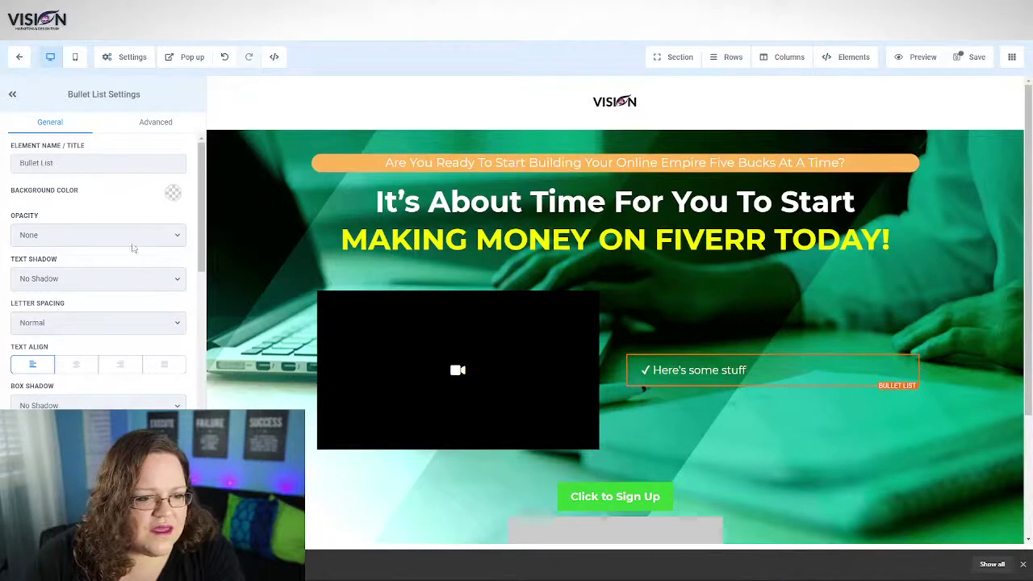
{"action": "scroll", "coordinate": [126, 265], "scroll_direction": "down", "scroll_amount": 3}
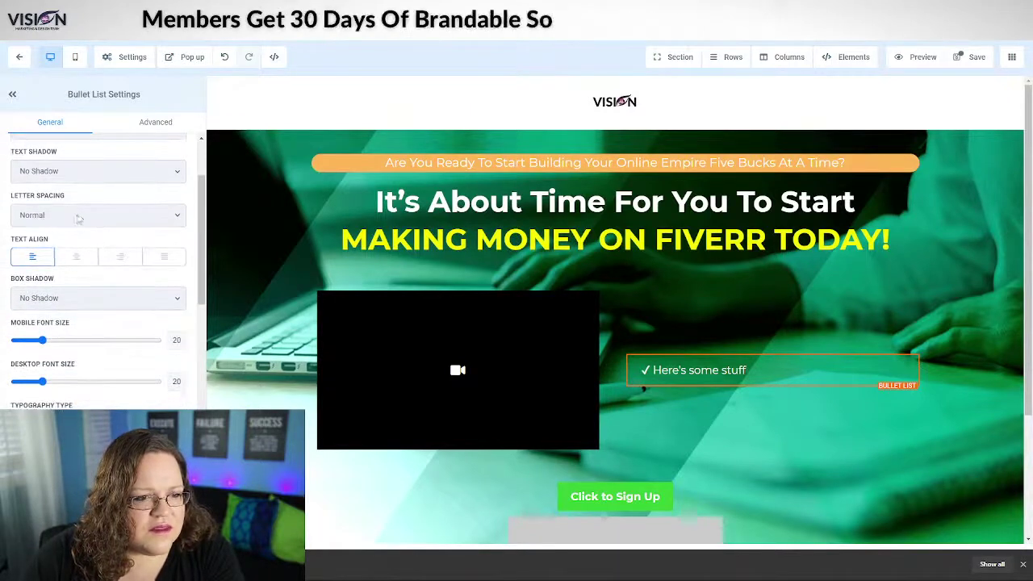
{"action": "scroll", "coordinate": [71, 234], "scroll_direction": "down", "scroll_amount": 2}
{"action": "scroll", "coordinate": [60, 220], "scroll_direction": "down", "scroll_amount": 1}
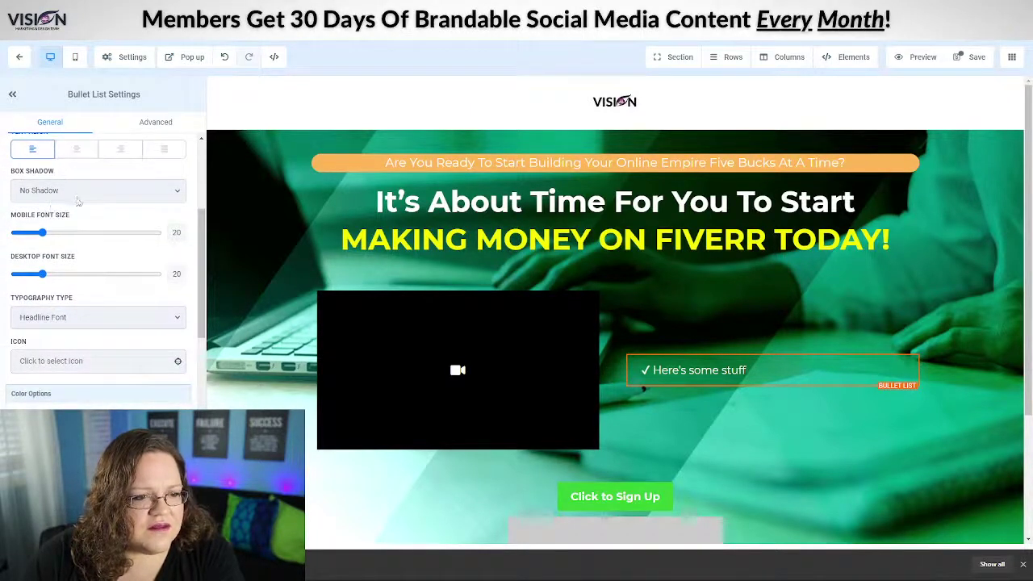
{"action": "scroll", "coordinate": [79, 202], "scroll_direction": "down", "scroll_amount": 3}
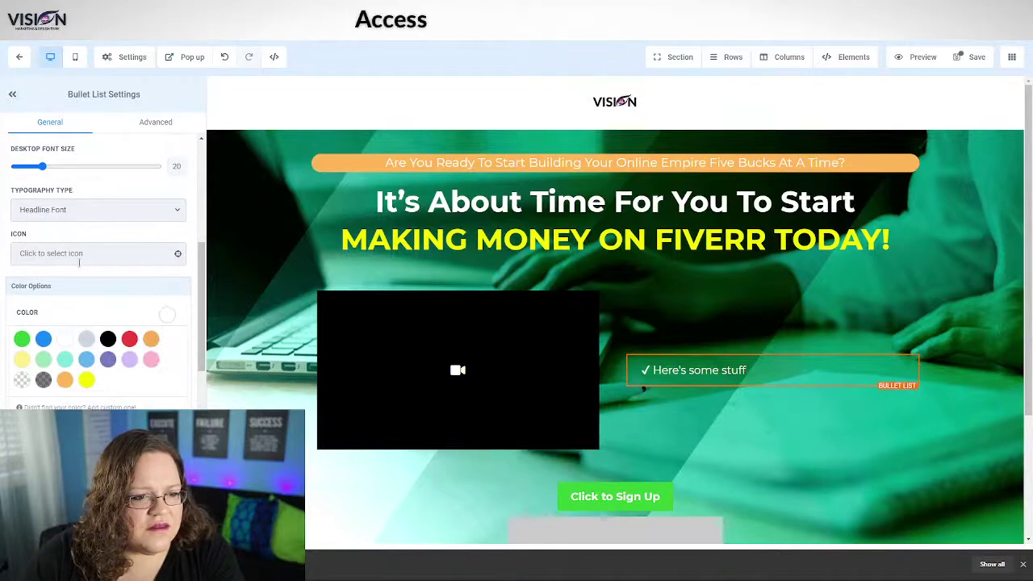
{"action": "left_click", "coordinate": [79, 259]}
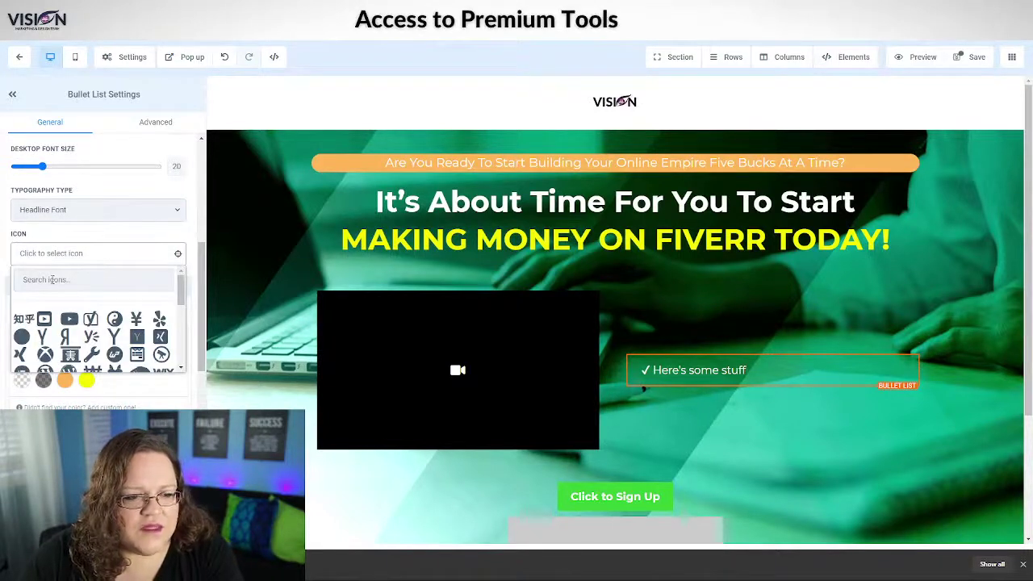
{"action": "left_click", "coordinate": [52, 279]}
{"action": "type", "text": "check"}
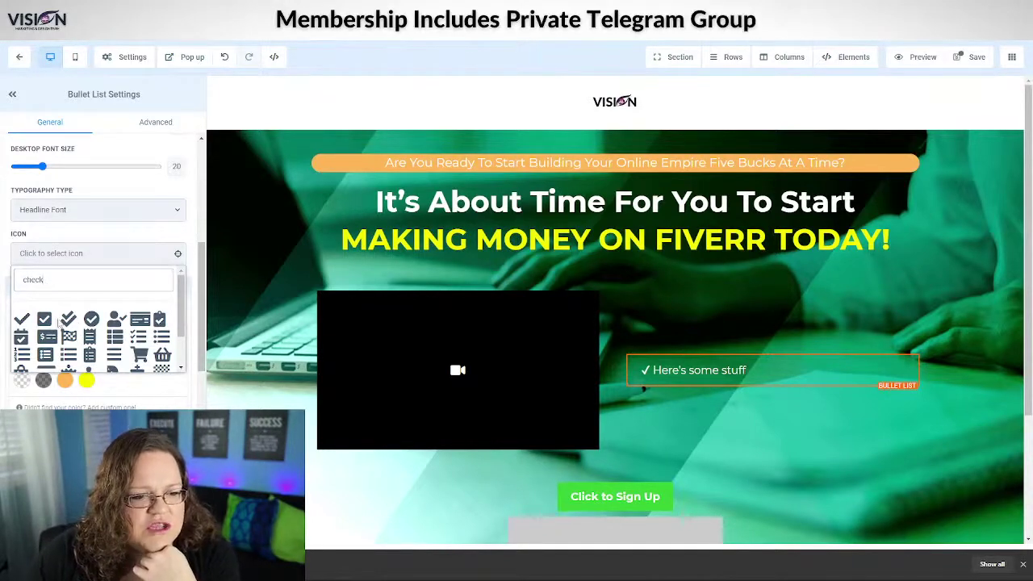
{"action": "scroll", "coordinate": [73, 347], "scroll_direction": "down", "scroll_amount": 3}
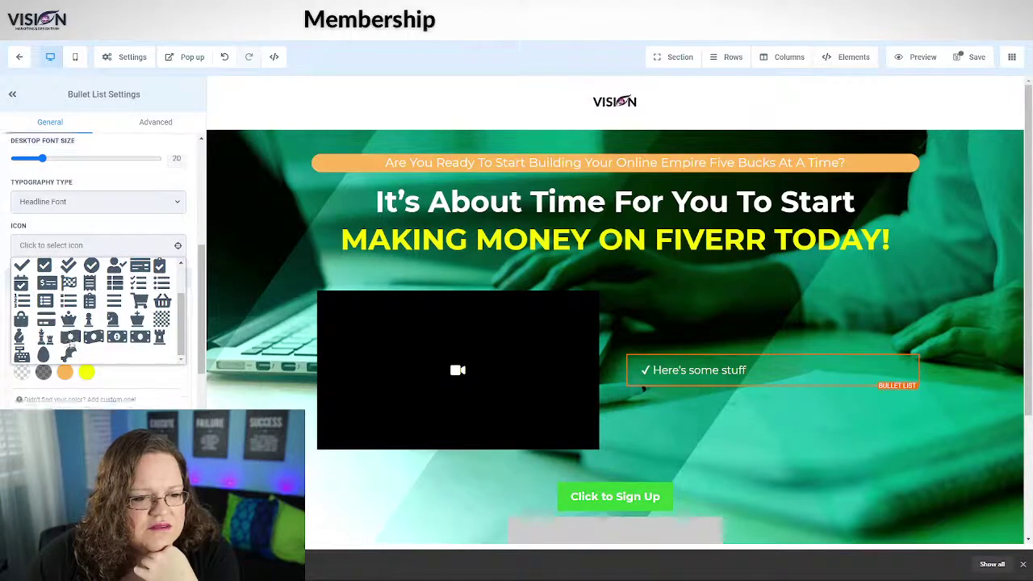
{"action": "scroll", "coordinate": [71, 344], "scroll_direction": "down", "scroll_amount": 2}
{"action": "scroll", "coordinate": [71, 211], "scroll_direction": "up", "scroll_amount": 1}
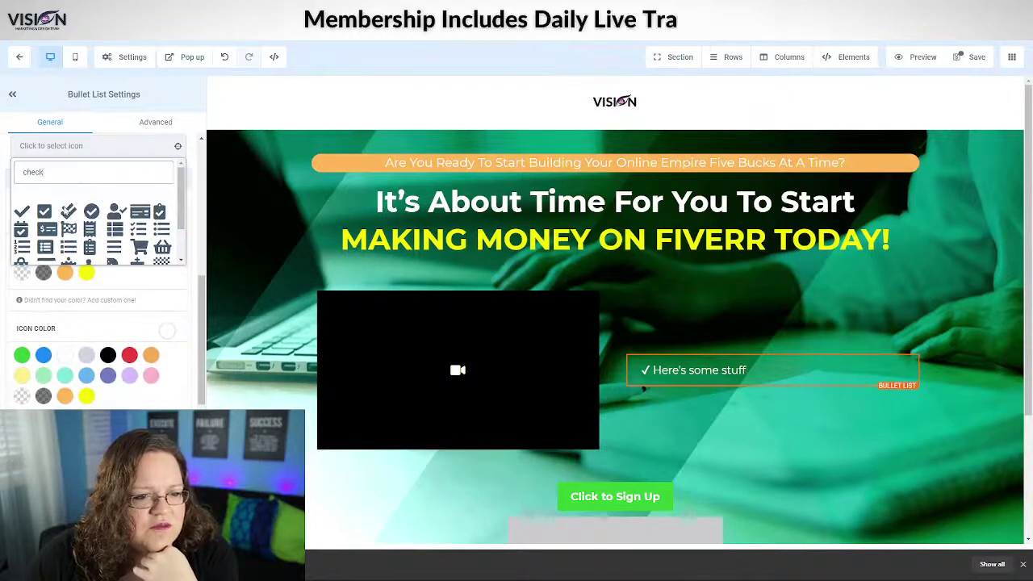
{"action": "left_click", "coordinate": [21, 212]}
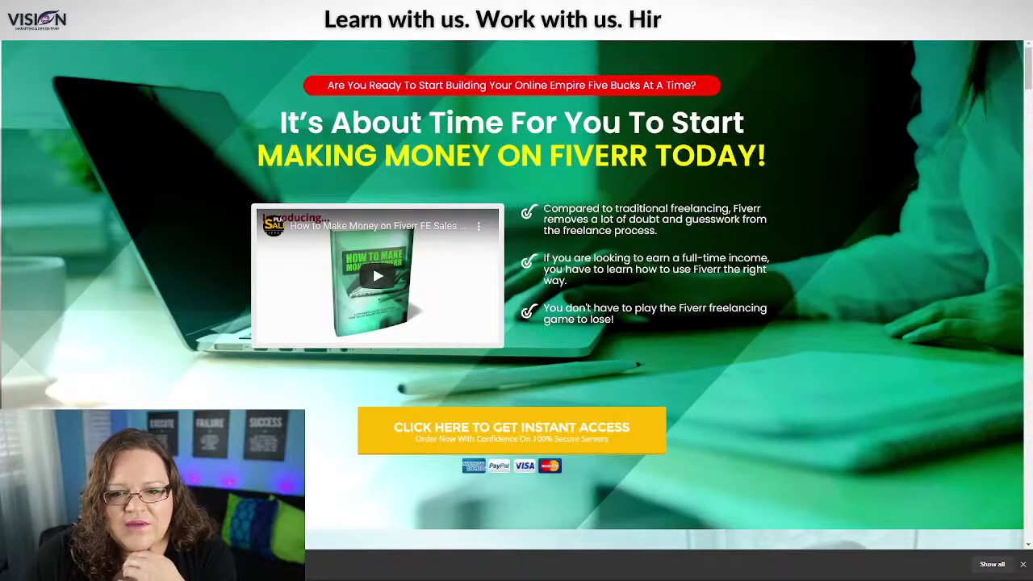
Replace the placeholder bullet text with the "Compared to traditional freelancing" sentence copied from the reference sales page, and start a second bullet
{"action": "left_click_drag", "start_coordinate": [544, 208], "coordinate": [677, 234]}
{"action": "right_click", "coordinate": [632, 219]}
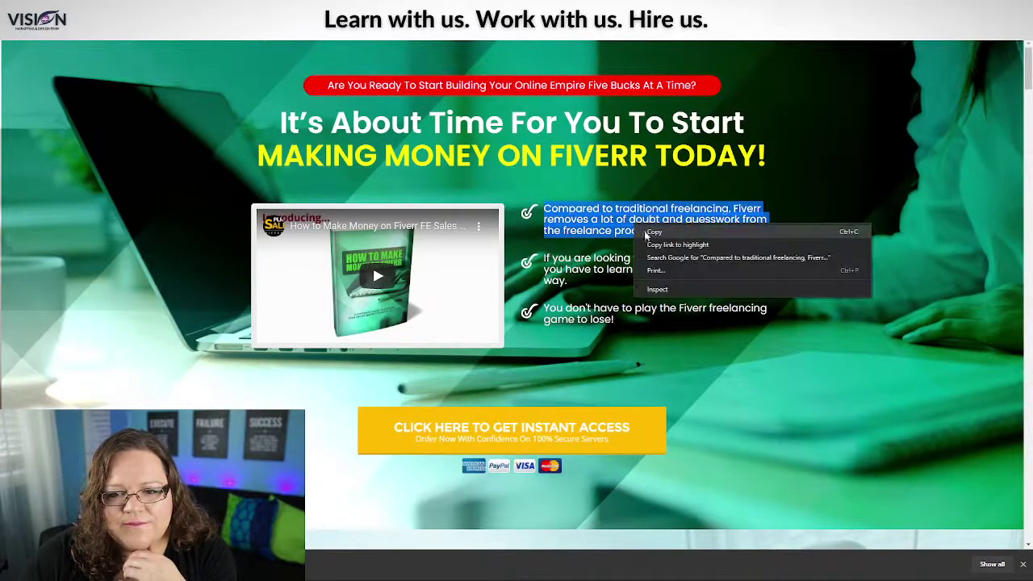
{"action": "left_click", "coordinate": [657, 228]}
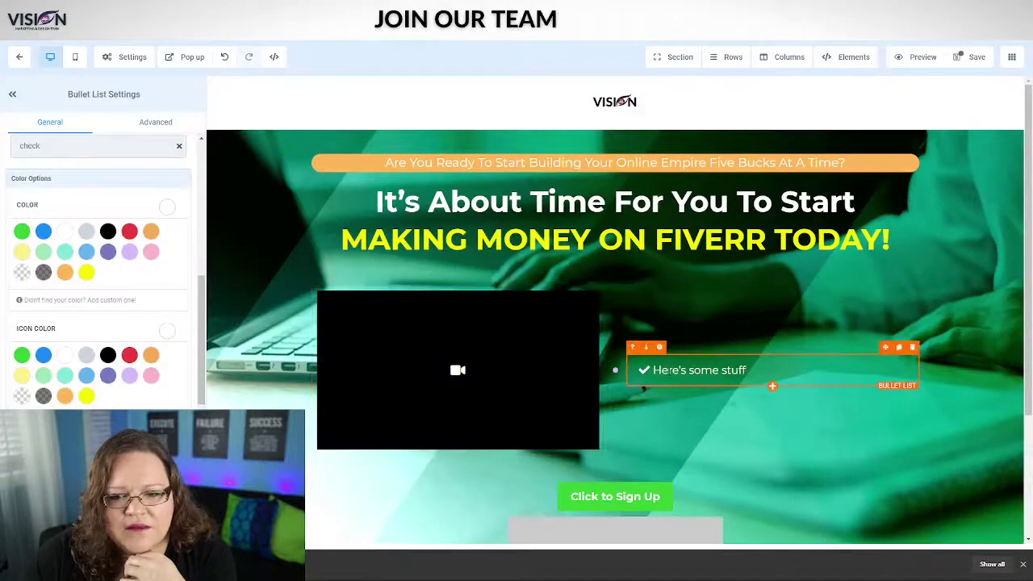
{"action": "triple_click", "coordinate": [763, 367]}
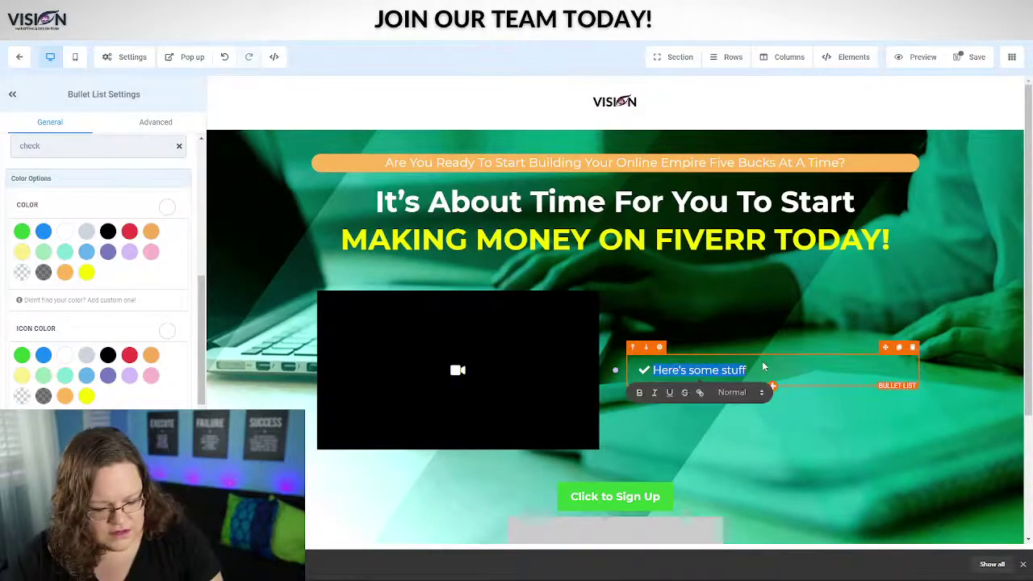
{"action": "key", "text": "ctrl+v"}
{"action": "key", "text": "Return"}
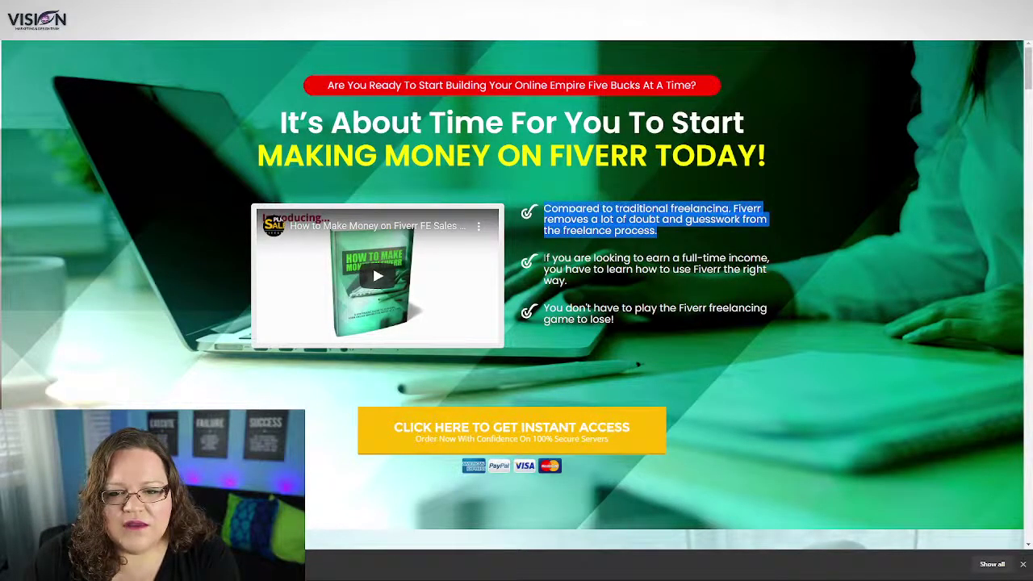
Copy the reference page's "If you are looking to earn a full-time income" sentence into the list's second bullet
{"action": "left_click_drag", "start_coordinate": [543, 258], "coordinate": [569, 282]}
{"action": "right_click", "coordinate": [557, 271]}
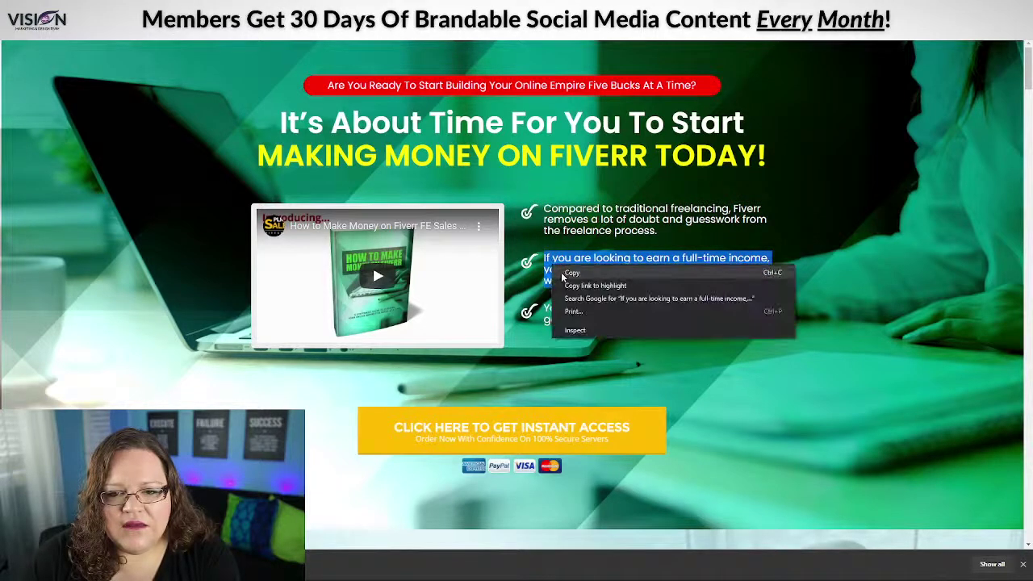
{"action": "left_click", "coordinate": [571, 276]}
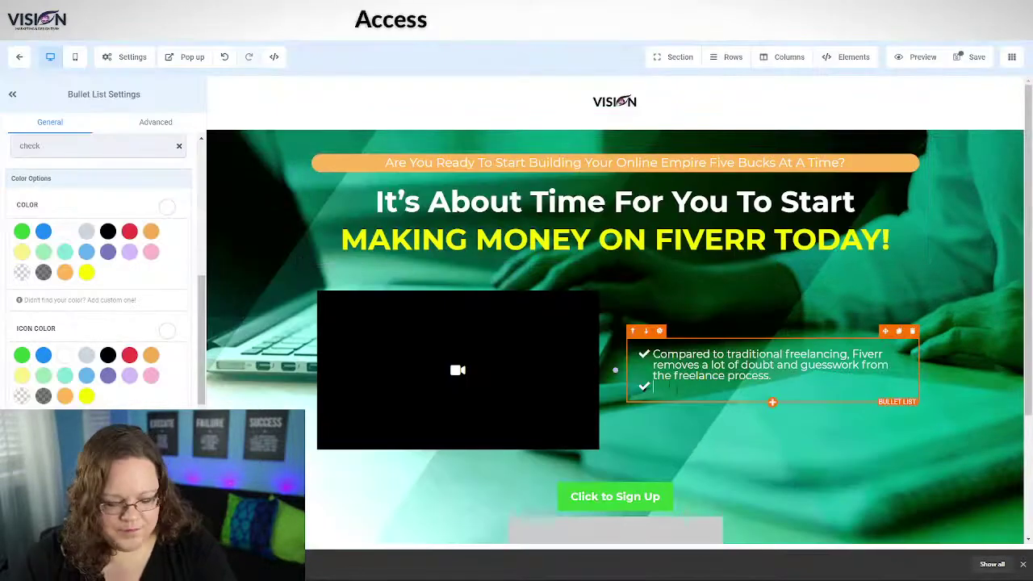
{"action": "key", "text": "ctrl+v"}
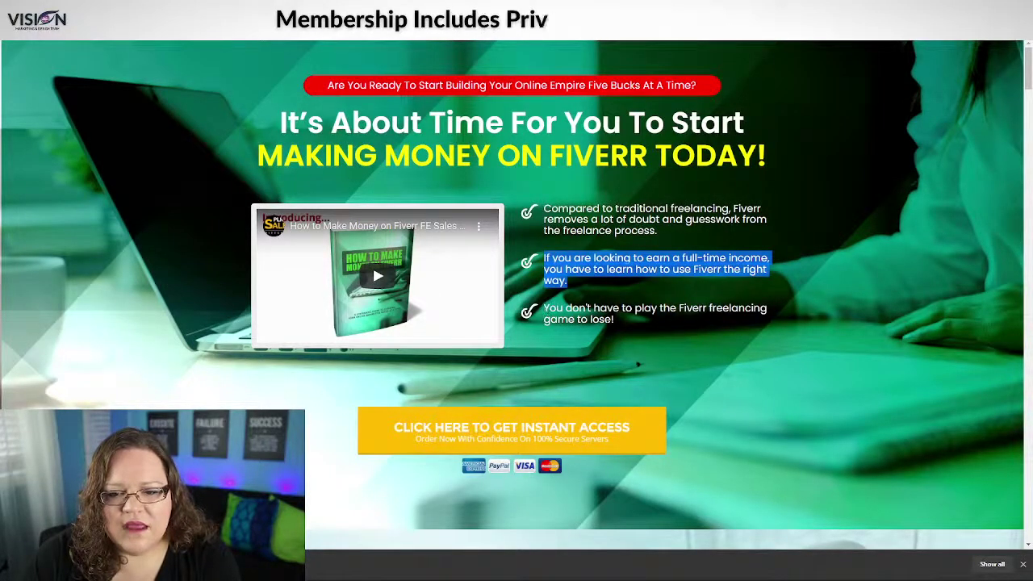
Add a third bullet with the reference page's sentence "You don't have to play the Fiverr freelancing game to lose!"
{"action": "left_click_drag", "start_coordinate": [615, 322], "coordinate": [545, 310]}
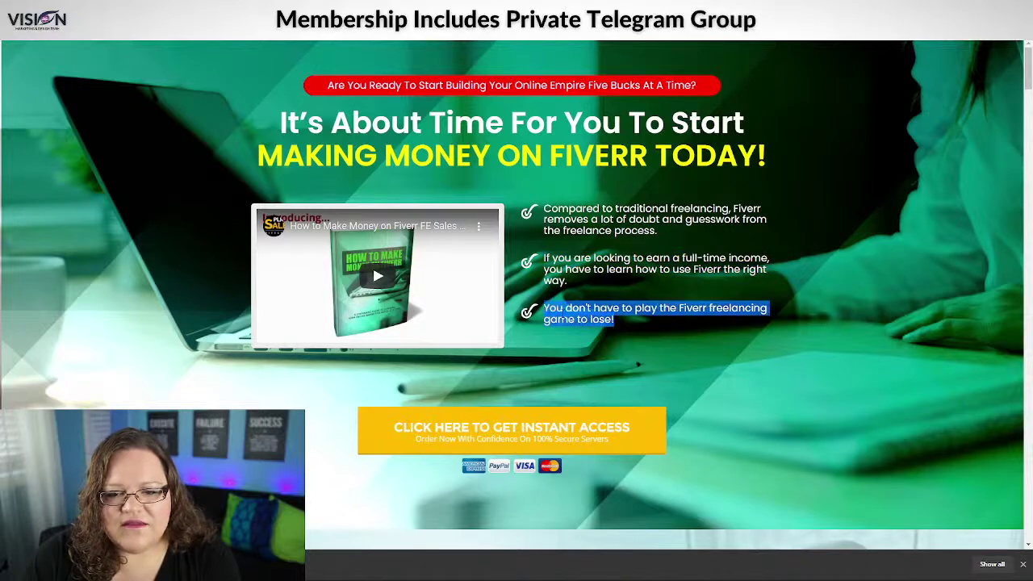
{"action": "right_click", "coordinate": [569, 319]}
{"action": "left_click", "coordinate": [593, 326]}
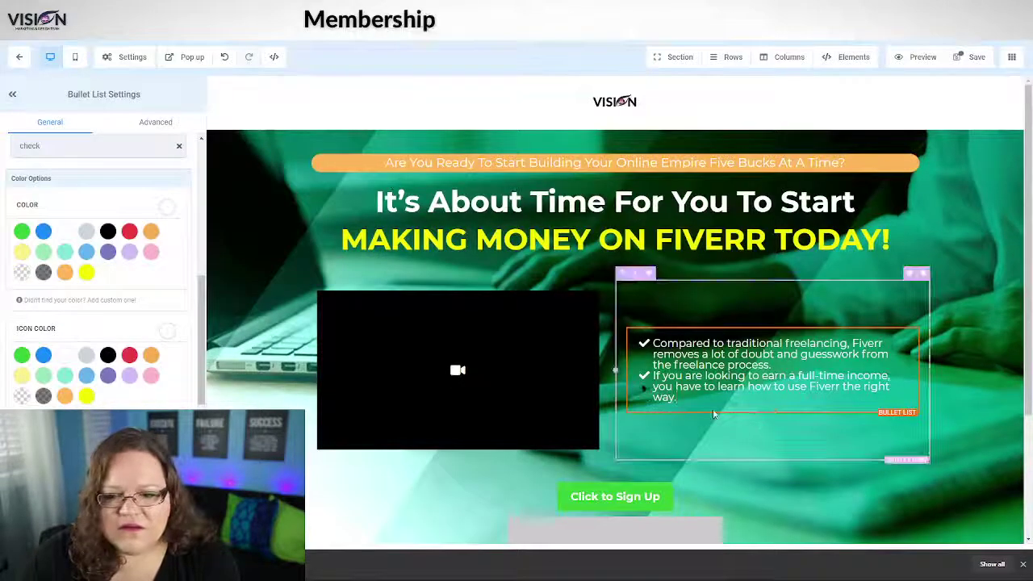
{"action": "left_click", "coordinate": [686, 398]}
{"action": "key", "text": "Return"}
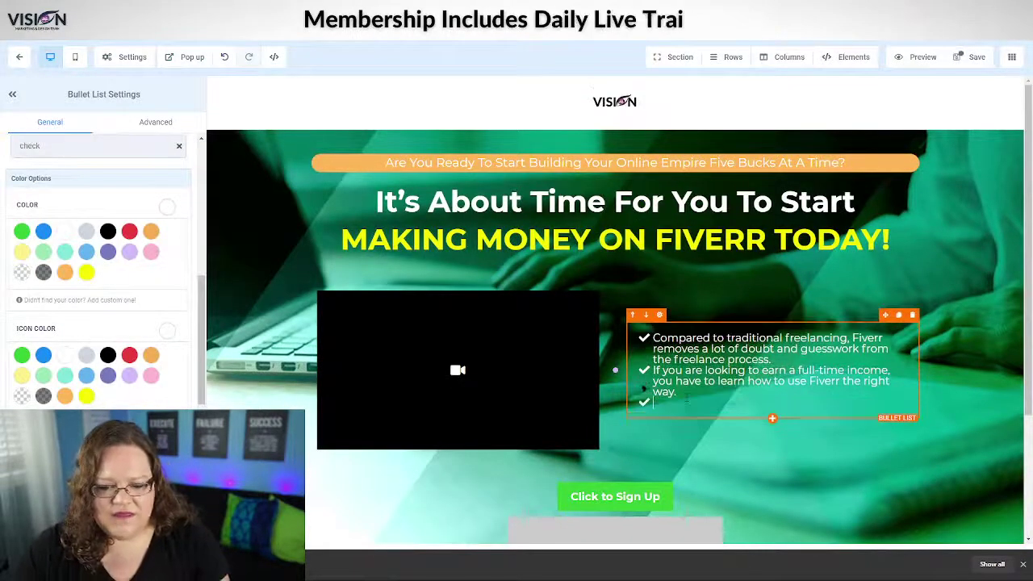
{"action": "key", "text": "ctrl+v"}
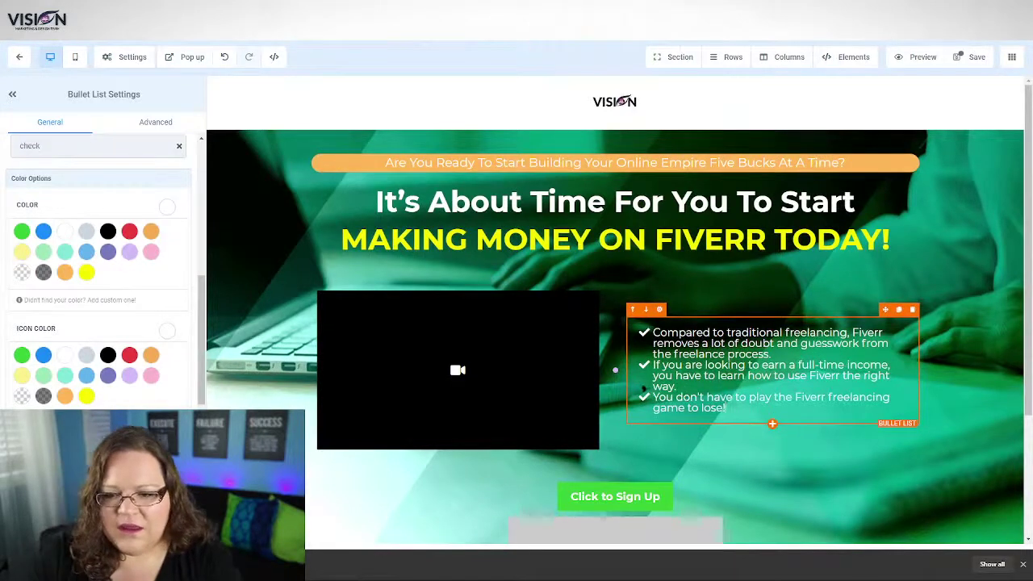
Insert unbulleted blank lines between the three bullets to space them apart like the reference page, and save the page
{"action": "key", "text": "Return"}
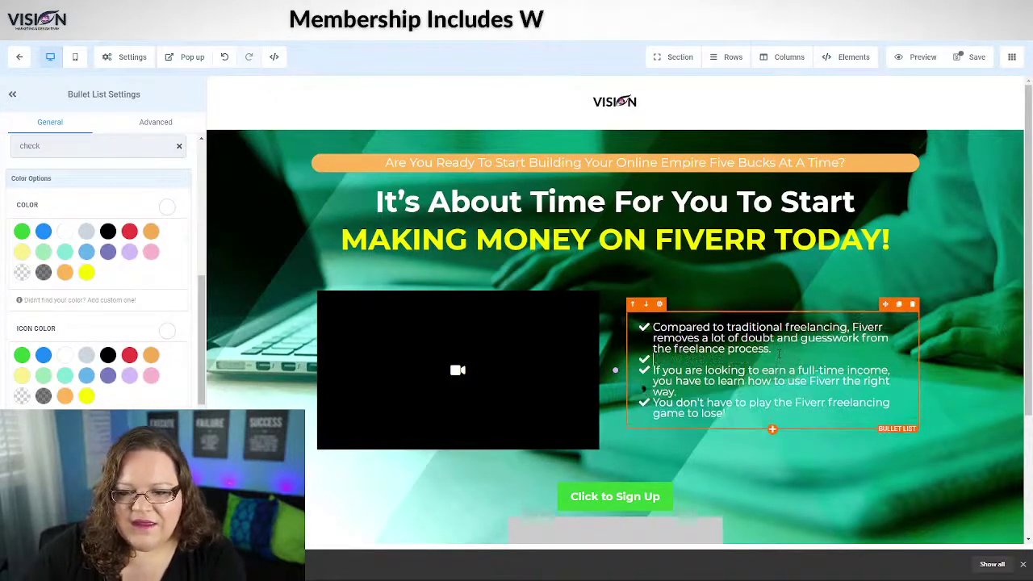
{"action": "key", "text": "BackSpace"}
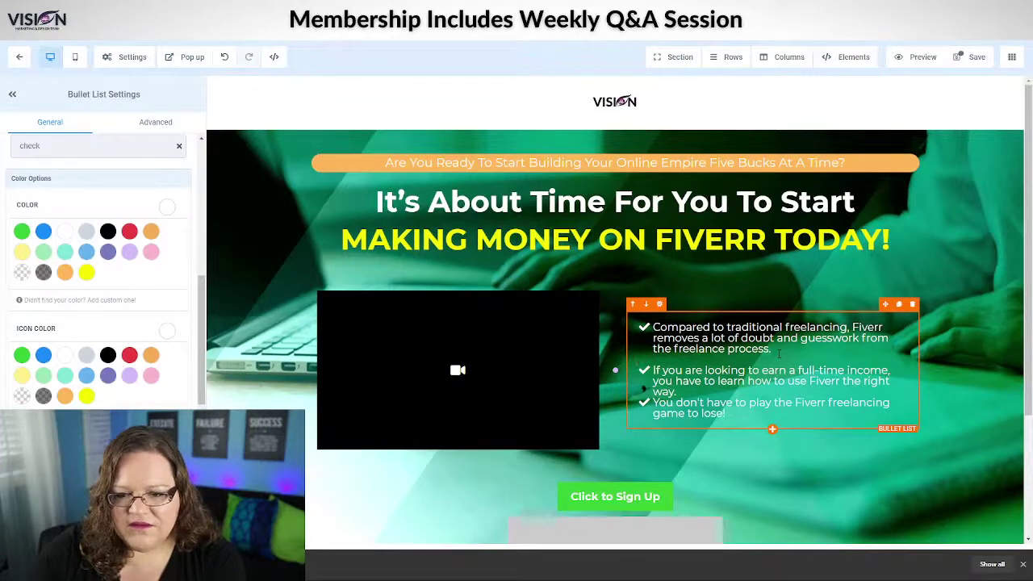
{"action": "left_click", "coordinate": [701, 390]}
{"action": "key", "text": "Return"}
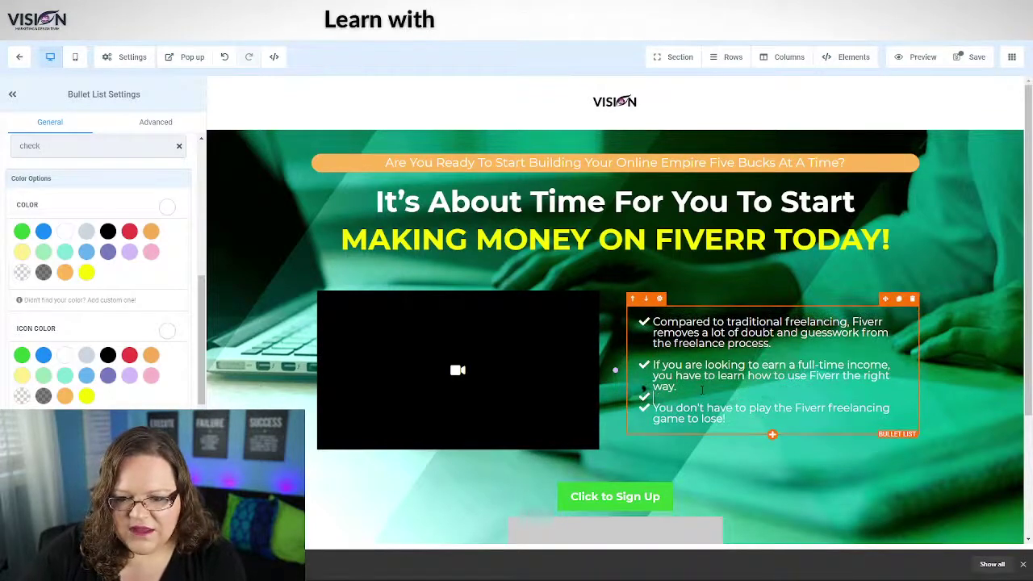
{"action": "key", "text": "BackSpace"}
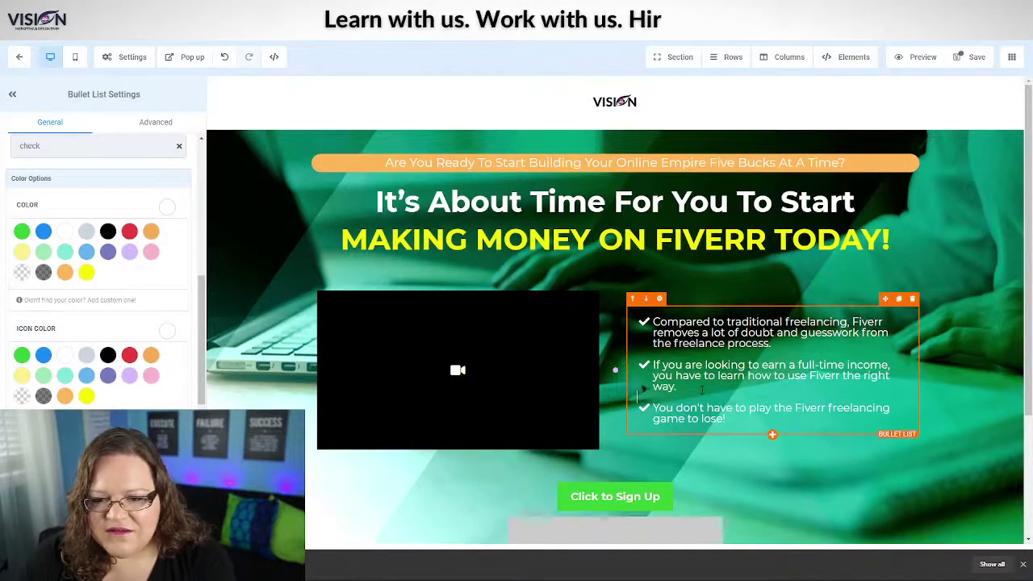
{"action": "key", "text": "Return"}
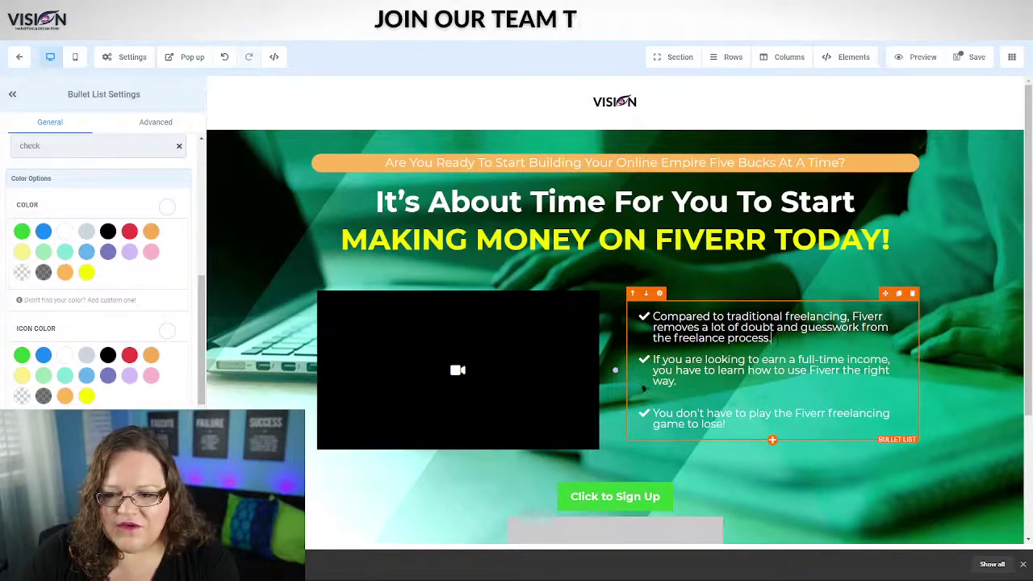
{"action": "key", "text": "Return"}
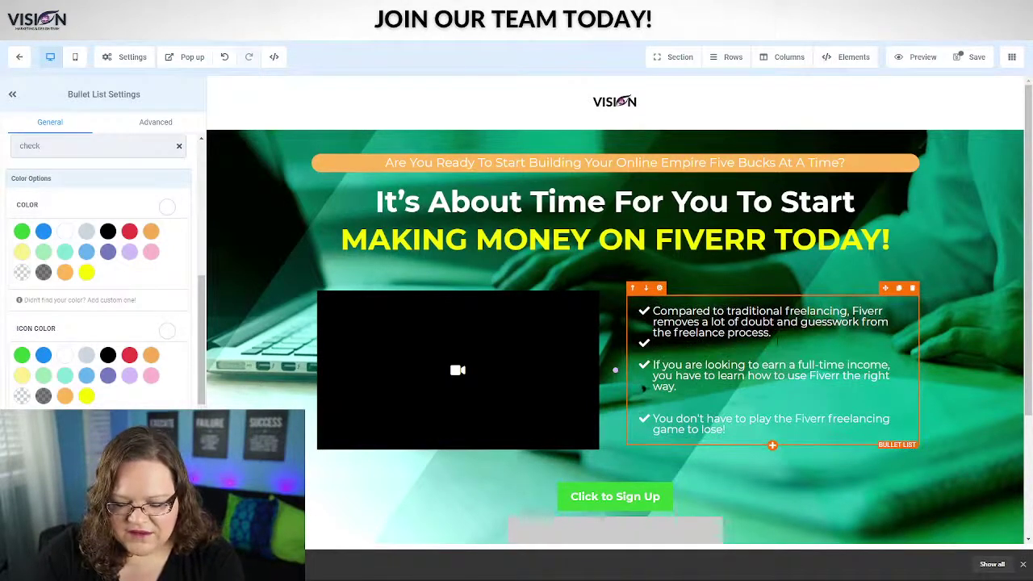
{"action": "key", "text": "BackSpace"}
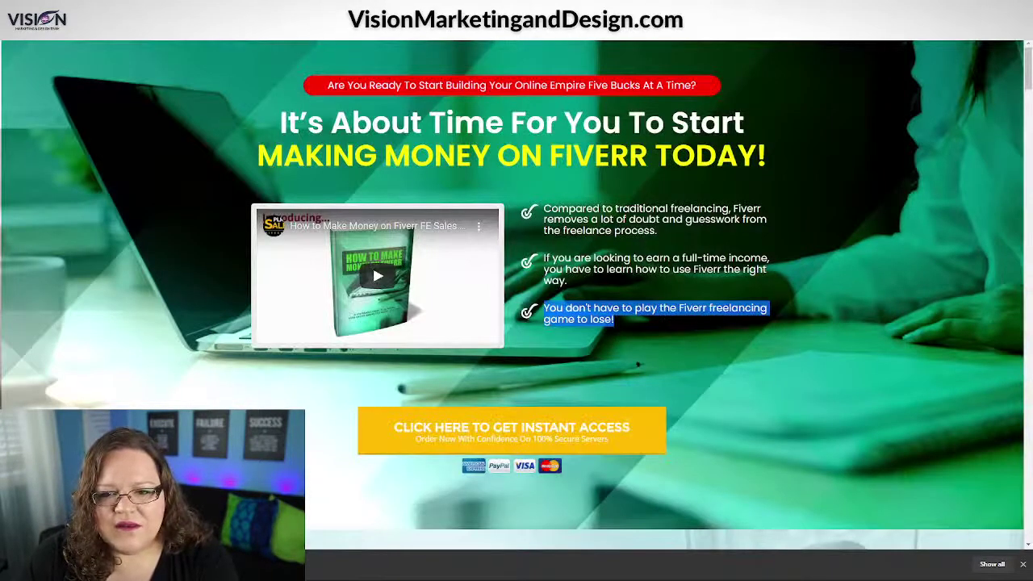
{"action": "left_click", "coordinate": [670, 241]}
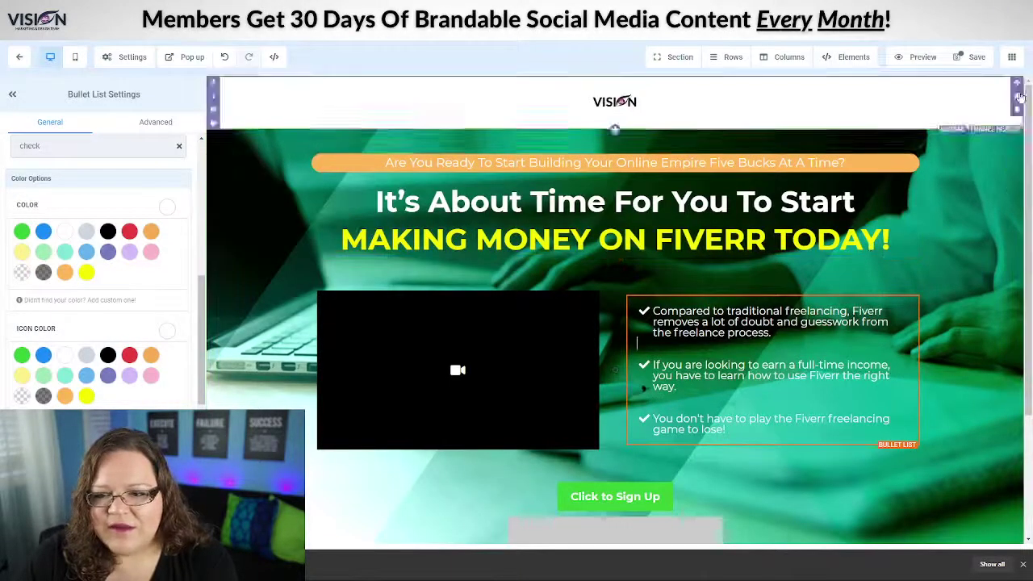
{"action": "left_click", "coordinate": [972, 57]}
{"action": "left_click", "coordinate": [976, 315]}
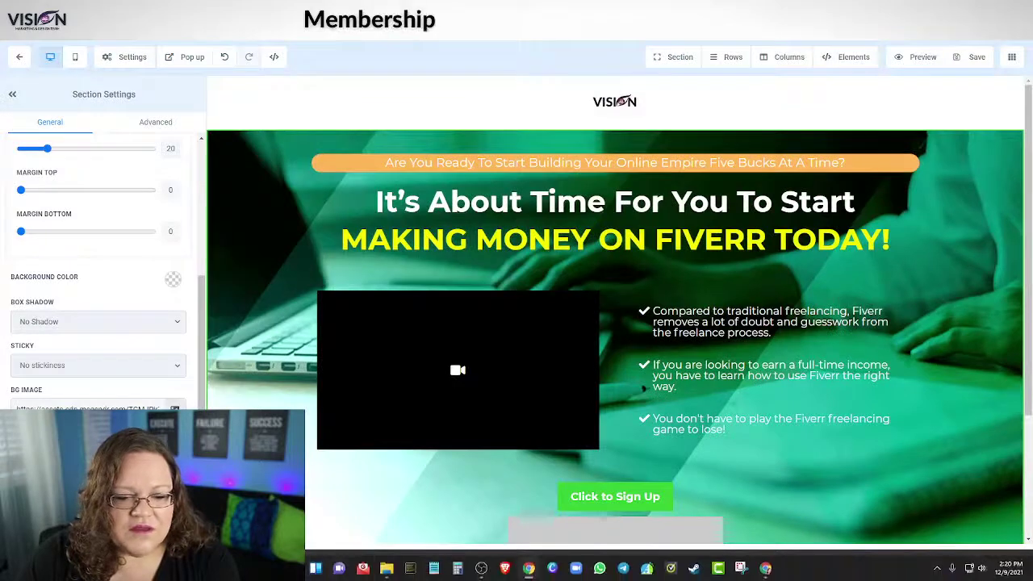
Find the yellow buy-button-2 image in the sales page's images folder and add it to TinyPNG for compression
{"action": "left_click", "coordinate": [386, 568]}
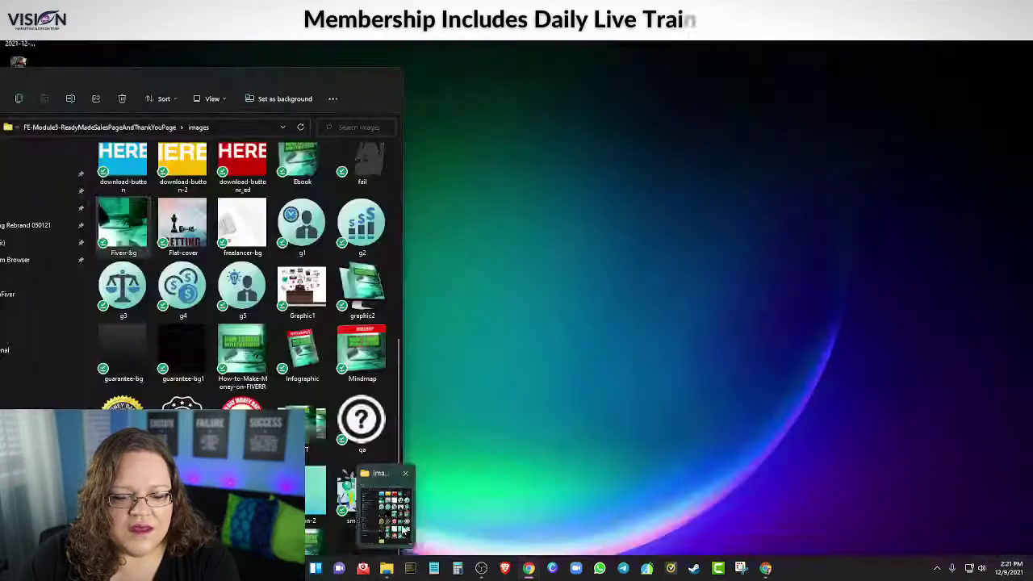
{"action": "left_click_drag", "start_coordinate": [289, 73], "coordinate": [357, 46]}
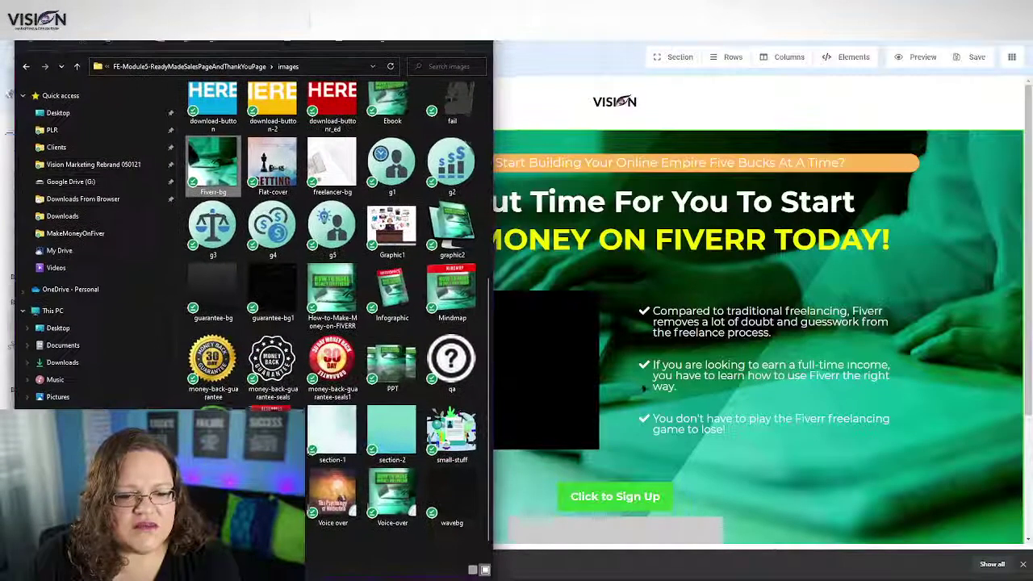
{"action": "scroll", "coordinate": [419, 307], "scroll_direction": "up", "scroll_amount": 5}
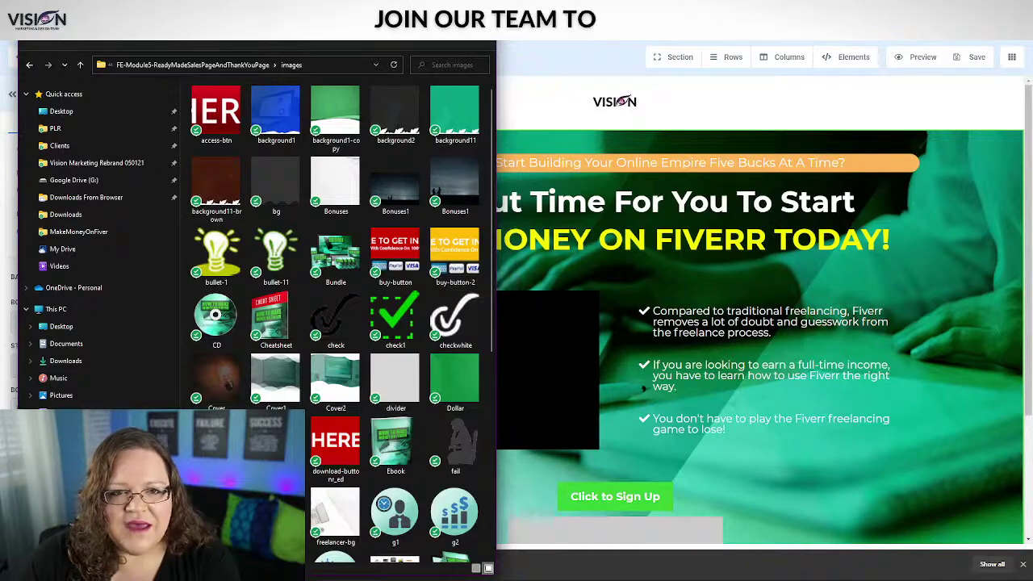
{"action": "left_click_drag", "start_coordinate": [286, 19], "coordinate": [174, 101]}
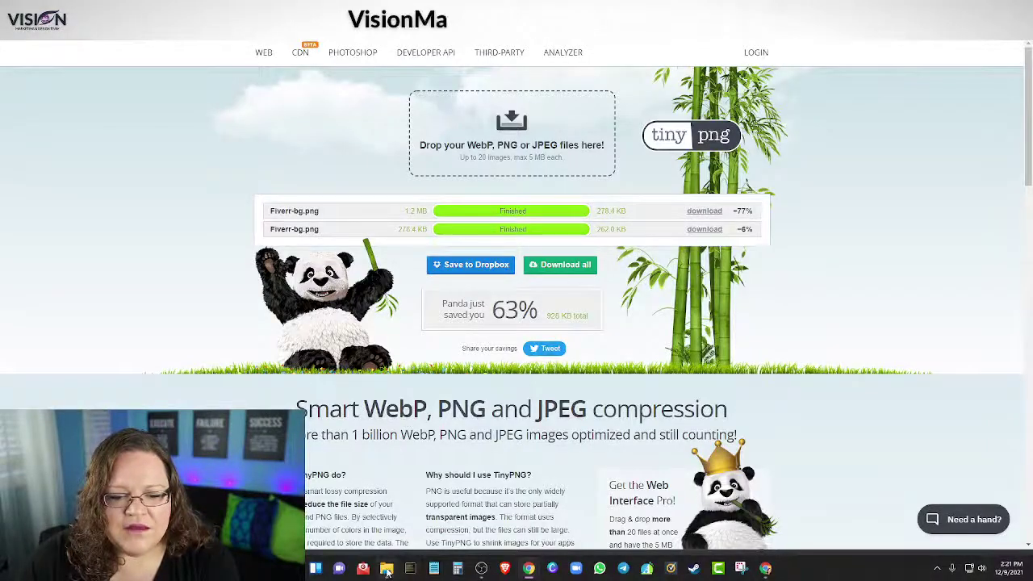
{"action": "mouse_move", "coordinate": [387, 569]}
{"action": "left_click", "coordinate": [386, 510]}
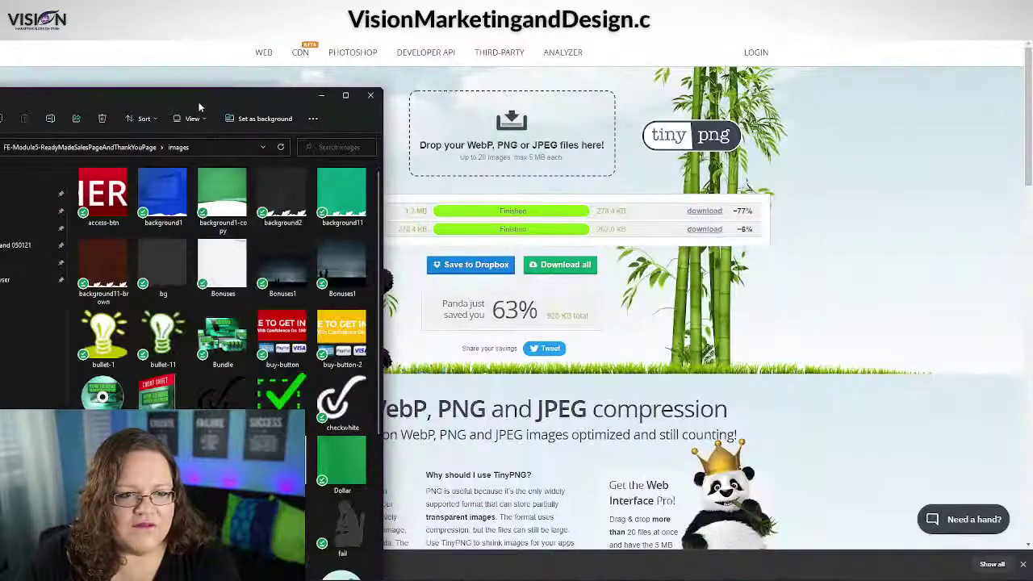
{"action": "left_click_drag", "start_coordinate": [199, 101], "coordinate": [162, 46]}
{"action": "left_click_drag", "start_coordinate": [297, 283], "coordinate": [501, 139]}
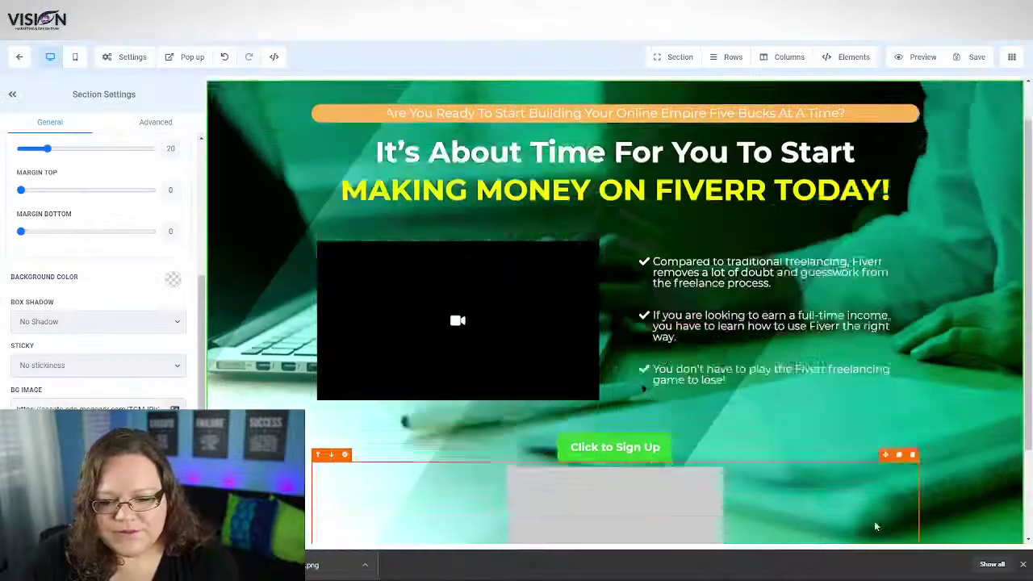
Delete the "Click to Sign Up" button and open the media library for the placeholder image beneath it
{"action": "scroll", "coordinate": [823, 521], "scroll_direction": "down", "scroll_amount": 2}
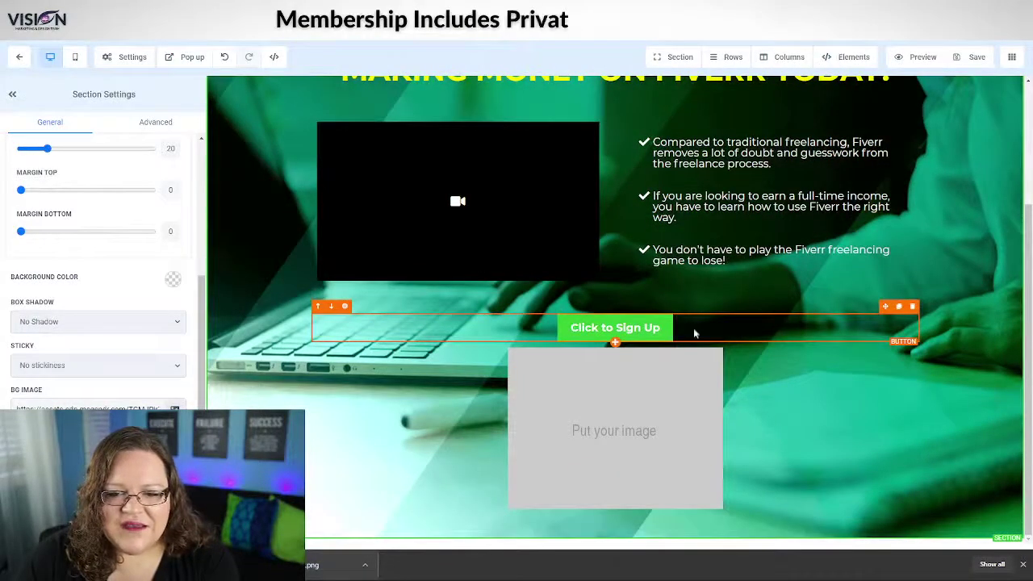
{"action": "left_click", "coordinate": [912, 307]}
{"action": "left_click", "coordinate": [589, 431]}
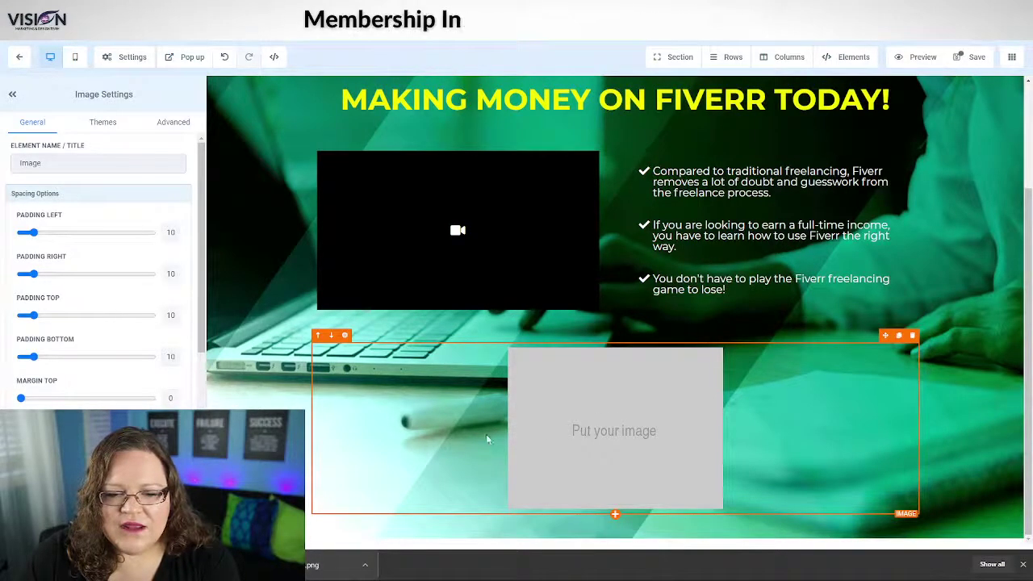
{"action": "scroll", "coordinate": [21, 373], "scroll_direction": "down", "scroll_amount": 5}
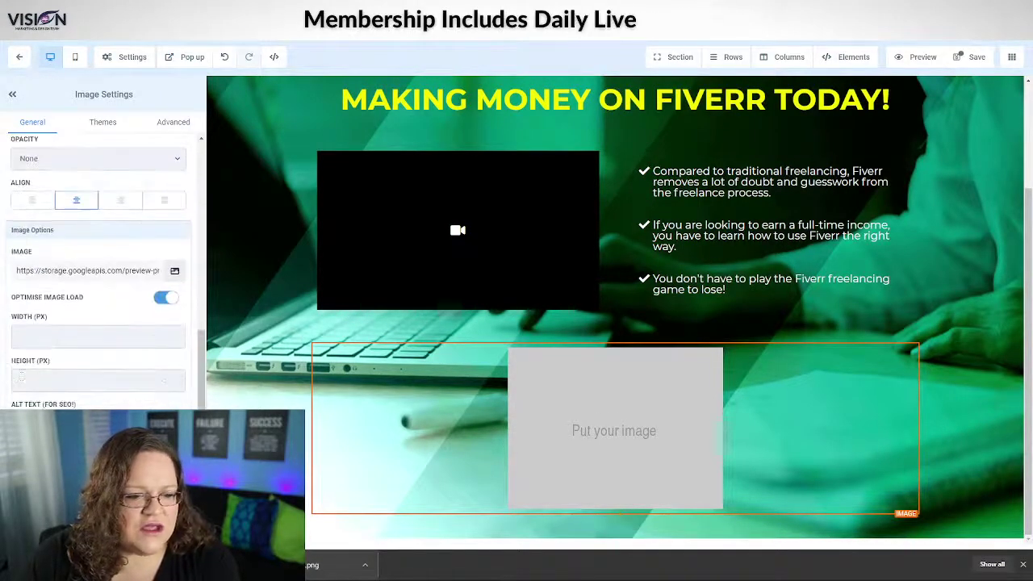
{"action": "left_click", "coordinate": [174, 271]}
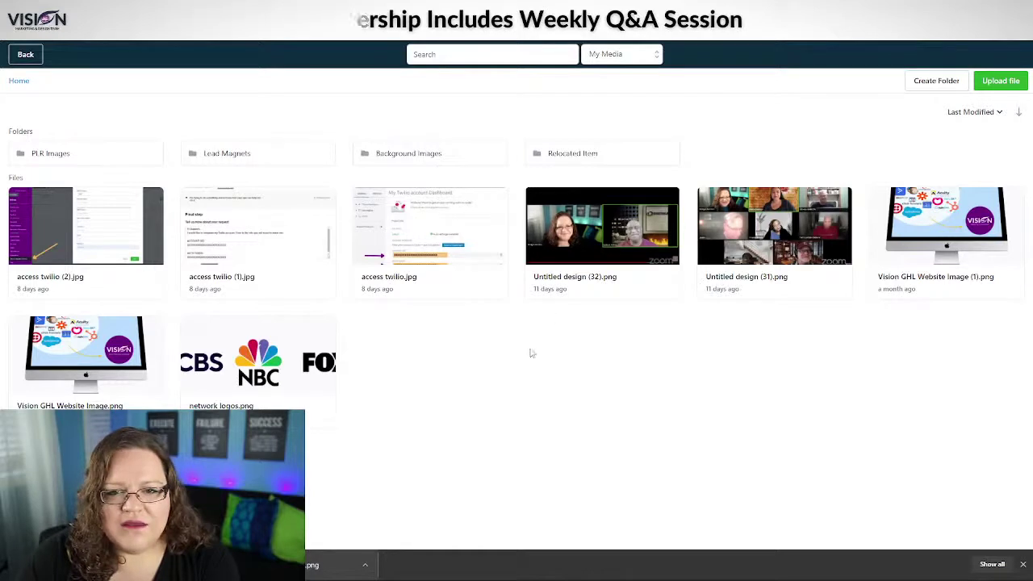
Create a media library folder named "Checkout Buttons" and select it
{"action": "left_click", "coordinate": [923, 84]}
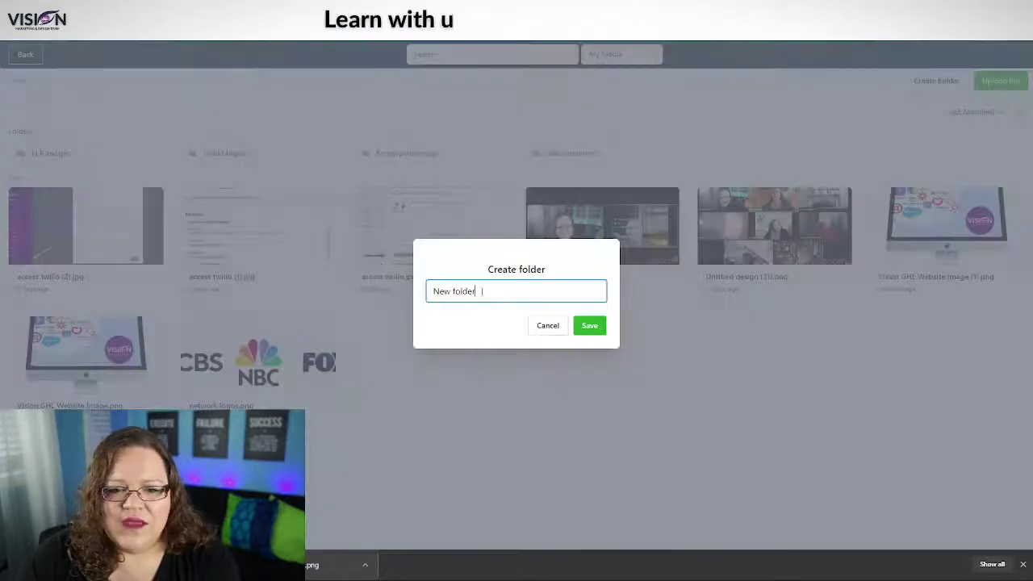
{"action": "left_click_drag", "start_coordinate": [442, 294], "coordinate": [416, 298]}
{"action": "type", "text": "C"}
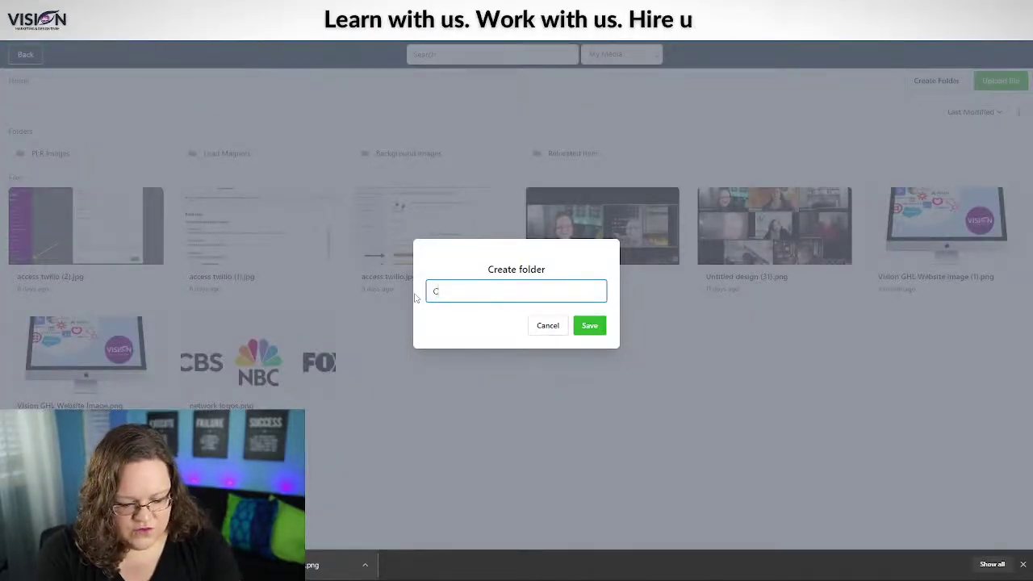
{"action": "type", "text": "heckout Buttons"}
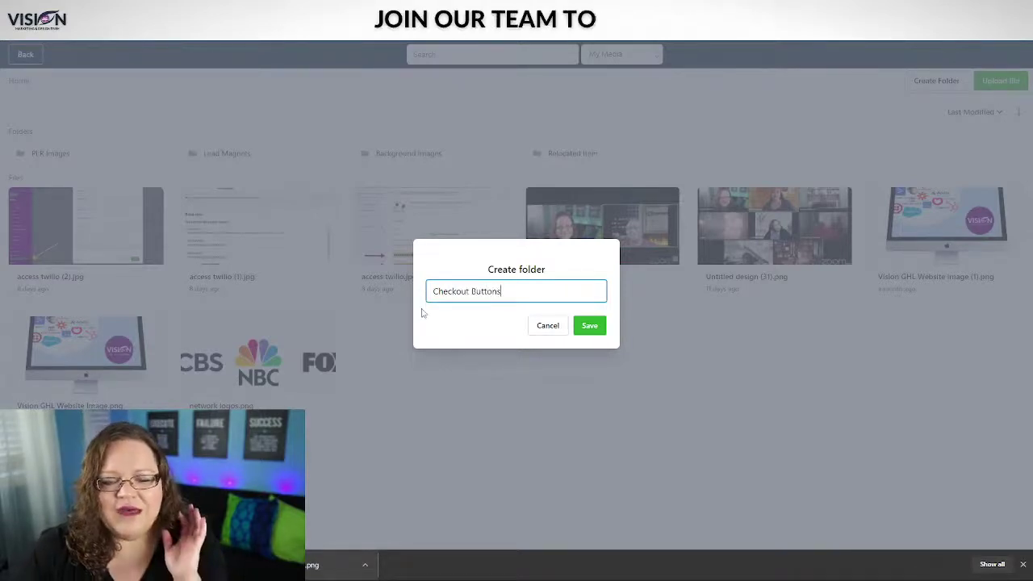
{"action": "left_click", "coordinate": [590, 326]}
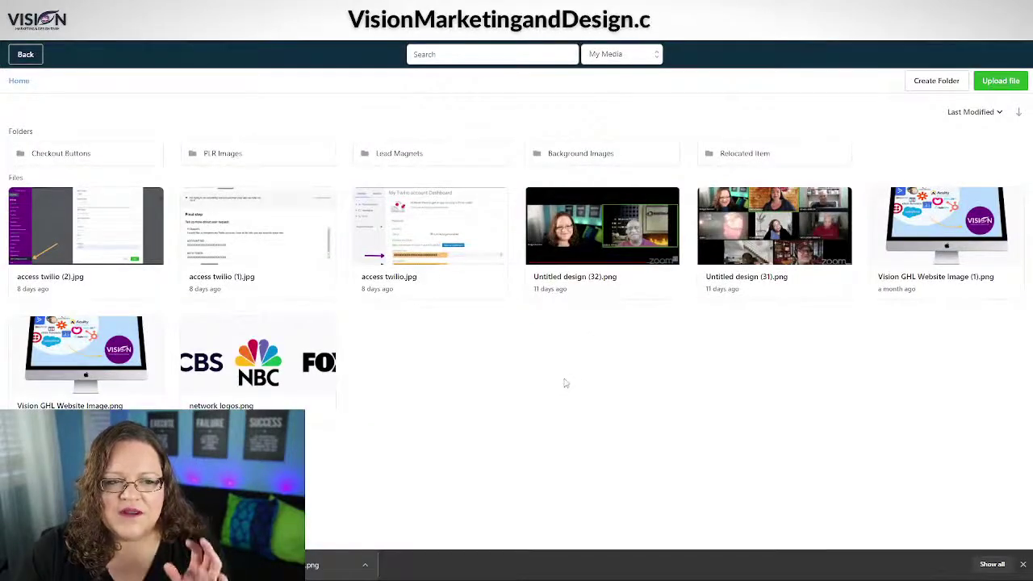
{"action": "left_click", "coordinate": [72, 153]}
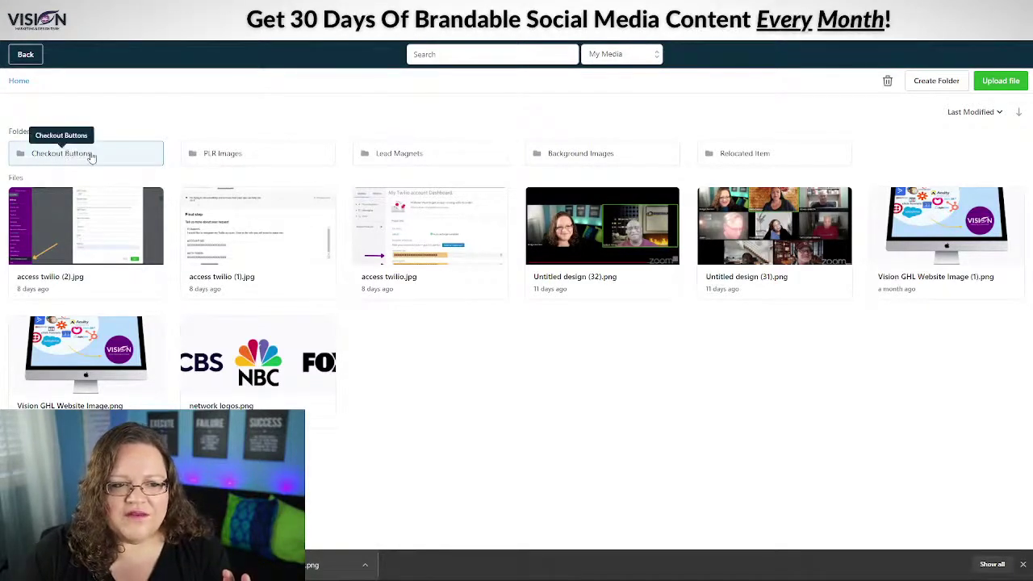
Upload the compressed buy-button-2.png to the Checkout Buttons folder, insert it in the hero's image element, and save the page
{"action": "double_click", "coordinate": [91, 156]}
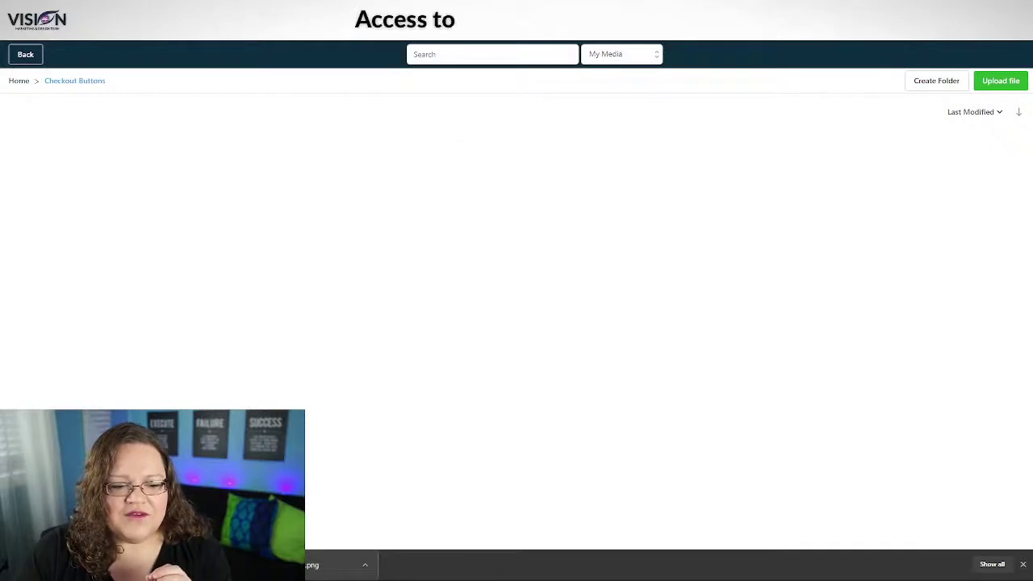
{"action": "left_click", "coordinate": [234, 10]}
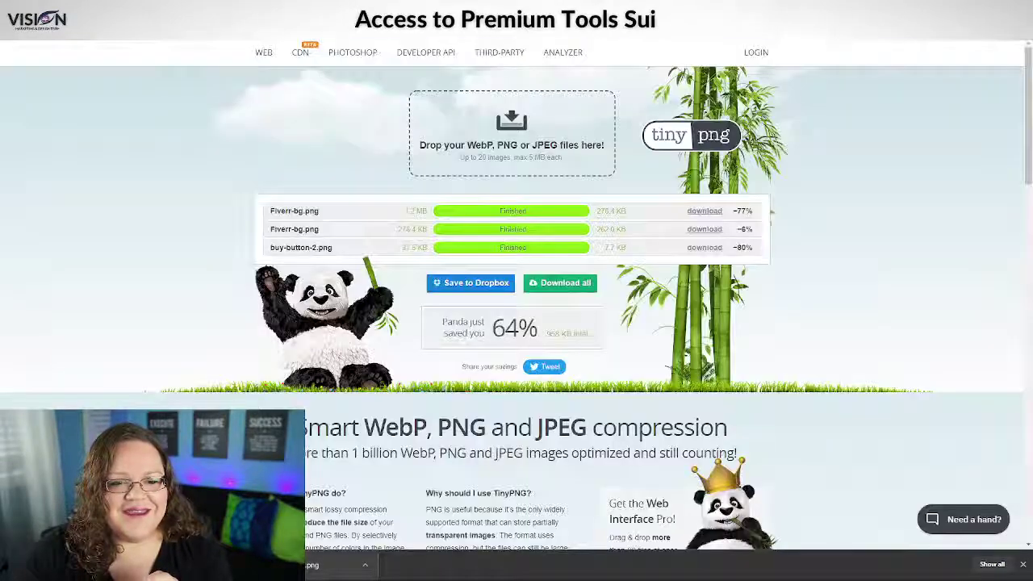
{"action": "key", "text": "ctrl+Tab"}
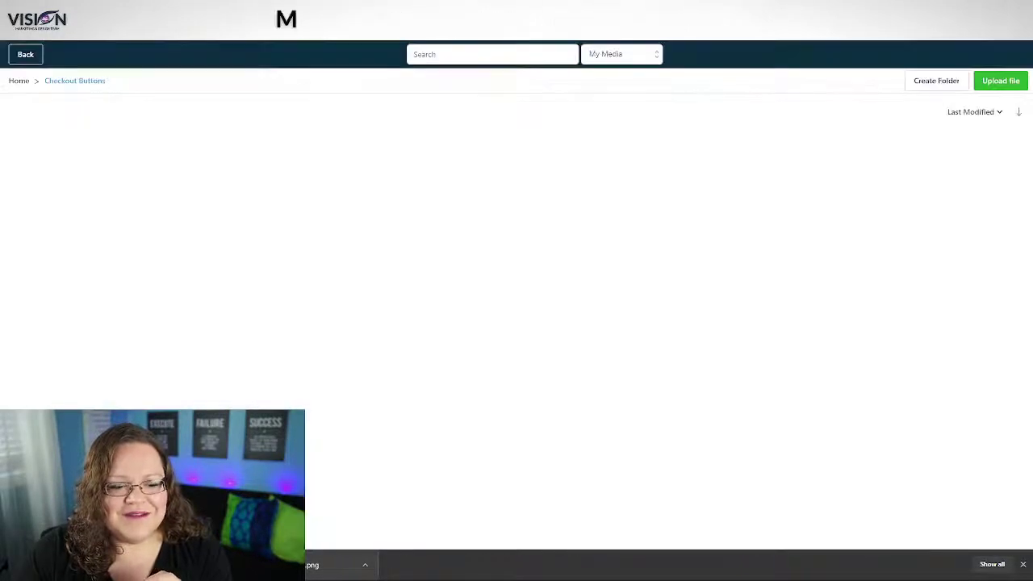
{"action": "left_click_drag", "start_coordinate": [335, 565], "coordinate": [156, 184]}
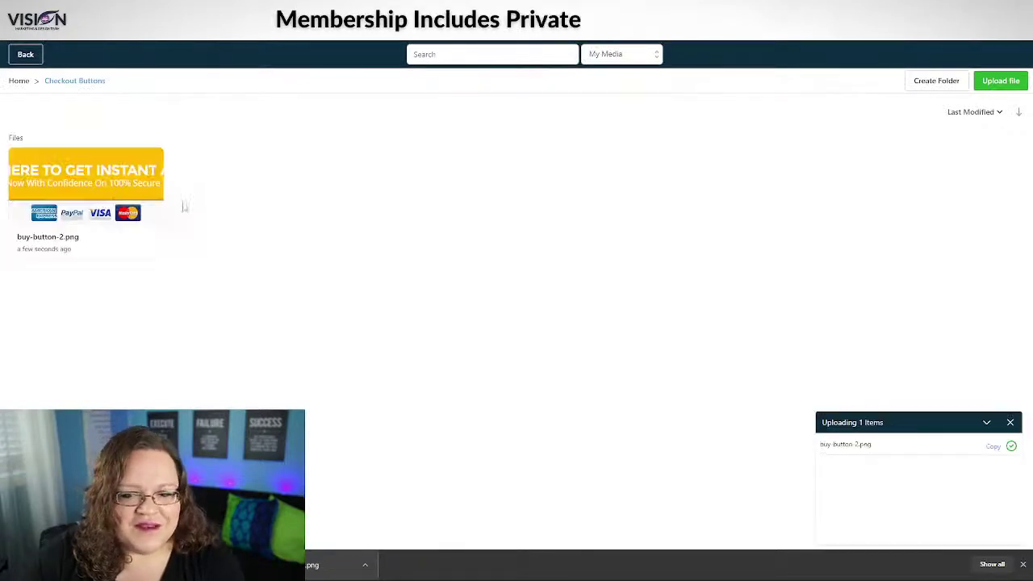
{"action": "left_click", "coordinate": [79, 191]}
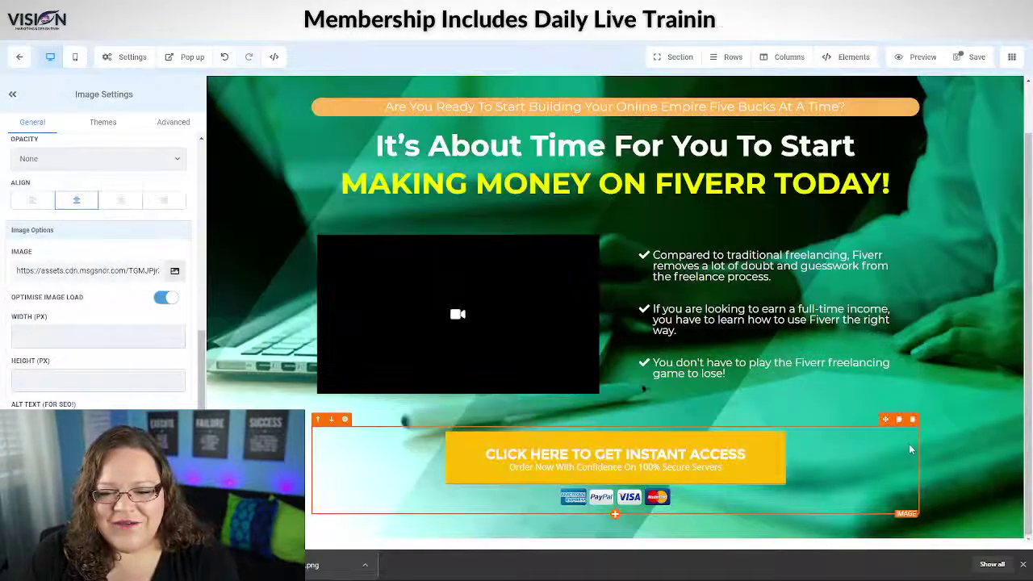
{"action": "left_click", "coordinate": [972, 56]}
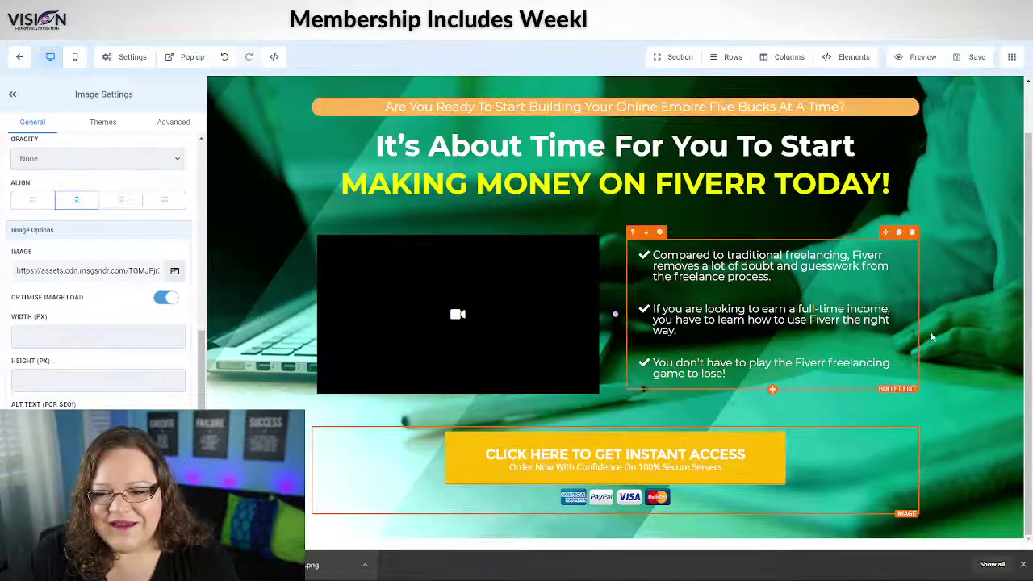
Add a full-width section with a two-column row below the hero, modelled on the reference page's "Dear Friend," section
{"action": "left_click", "coordinate": [922, 57]}
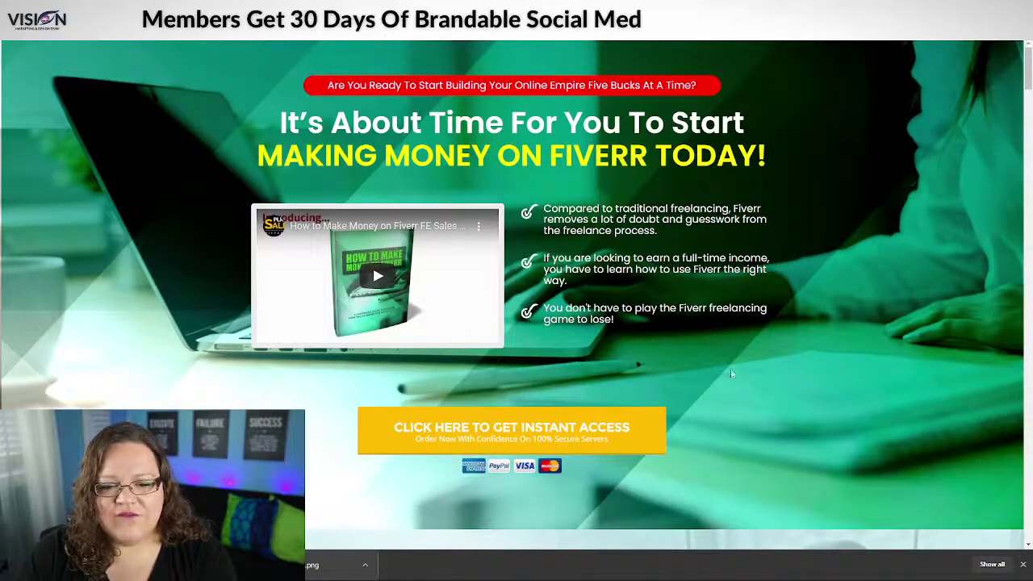
{"action": "scroll", "coordinate": [731, 374], "scroll_direction": "down", "scroll_amount": 5}
{"action": "scroll", "coordinate": [830, 420], "scroll_direction": "up", "scroll_amount": 2}
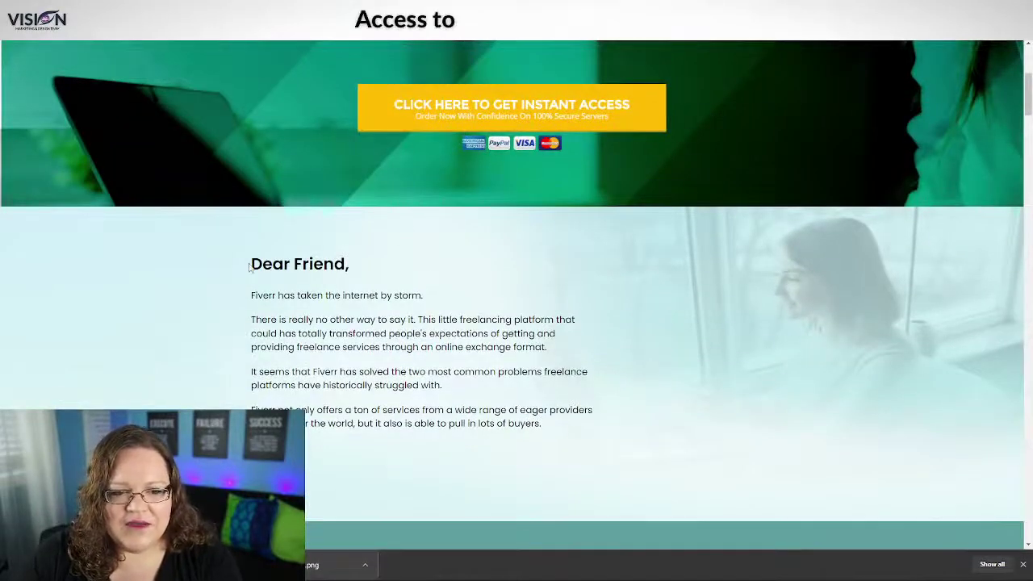
{"action": "left_click_drag", "start_coordinate": [260, 264], "coordinate": [352, 261]}
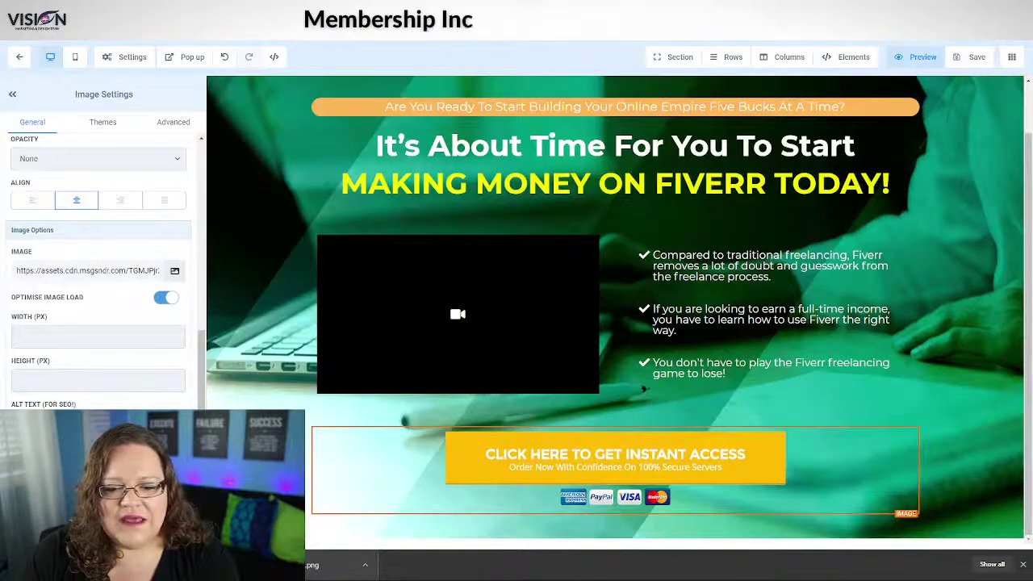
{"action": "left_click", "coordinate": [678, 58]}
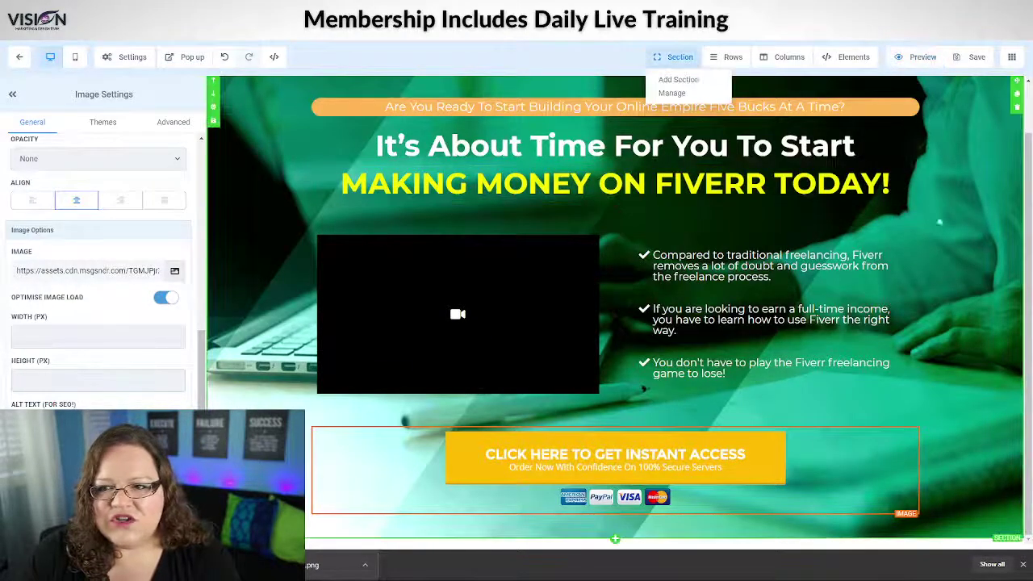
{"action": "left_click", "coordinate": [678, 80]}
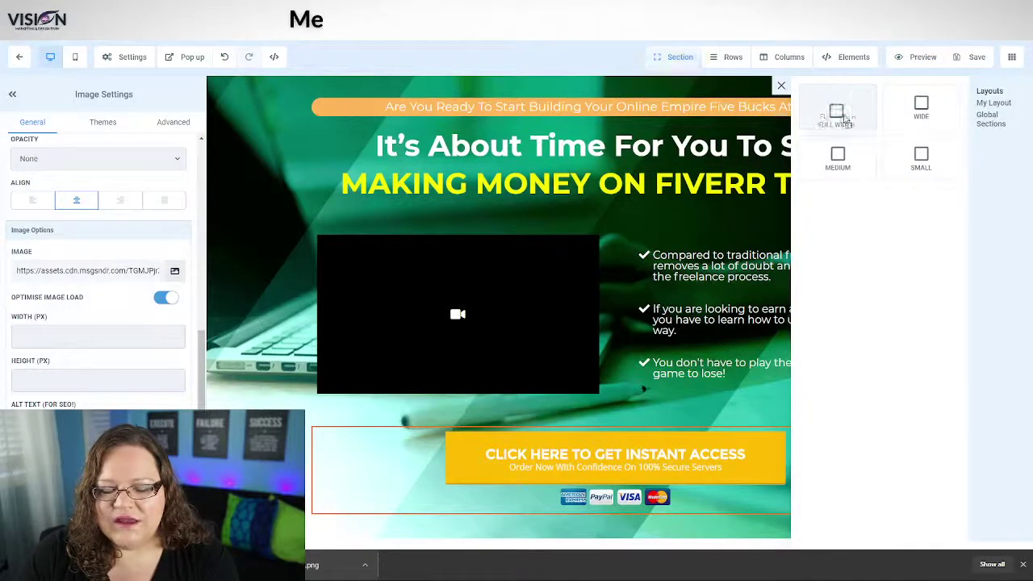
{"action": "left_click_drag", "start_coordinate": [839, 109], "coordinate": [625, 508]}
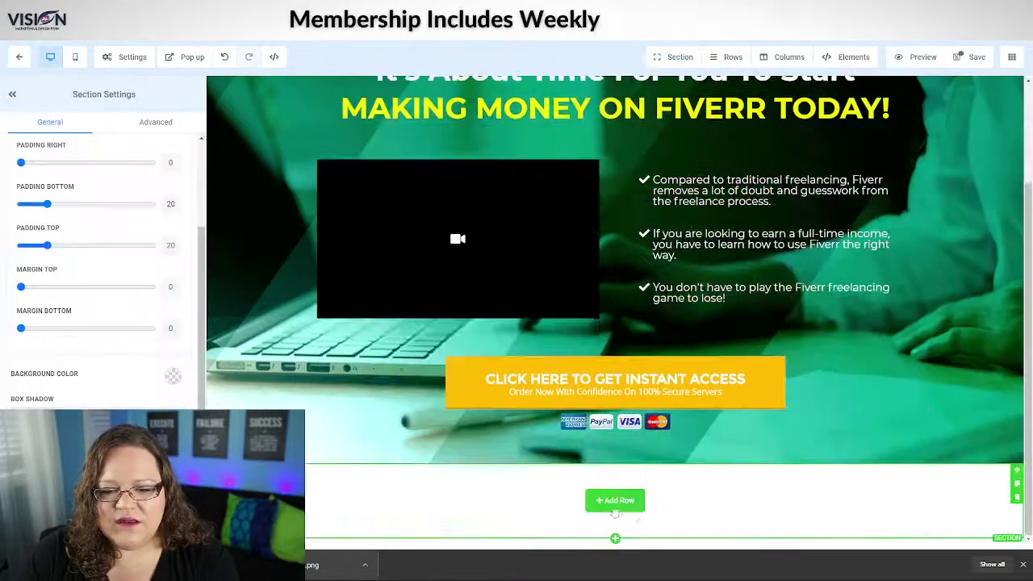
{"action": "left_click", "coordinate": [621, 502]}
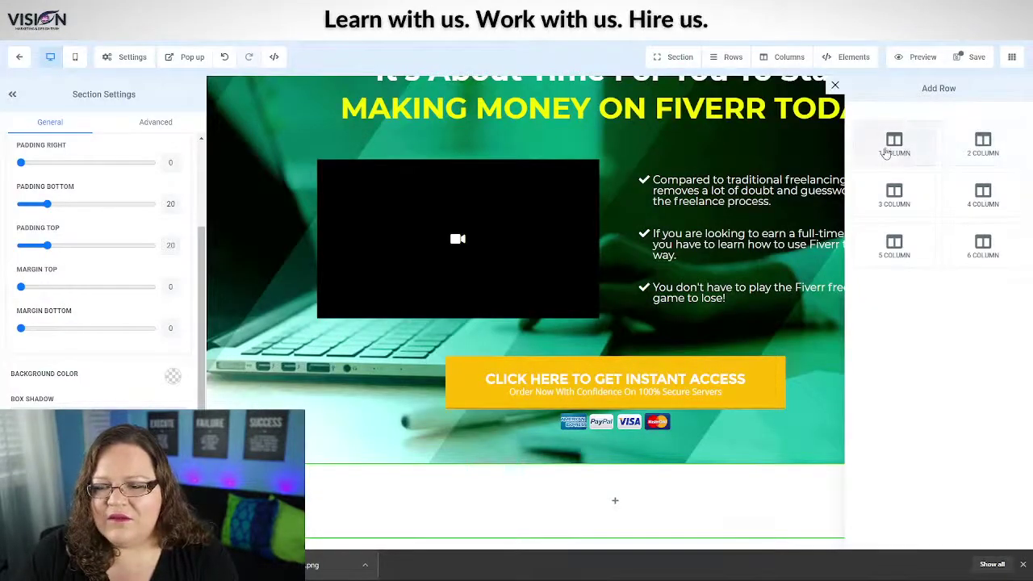
{"action": "left_click", "coordinate": [990, 159]}
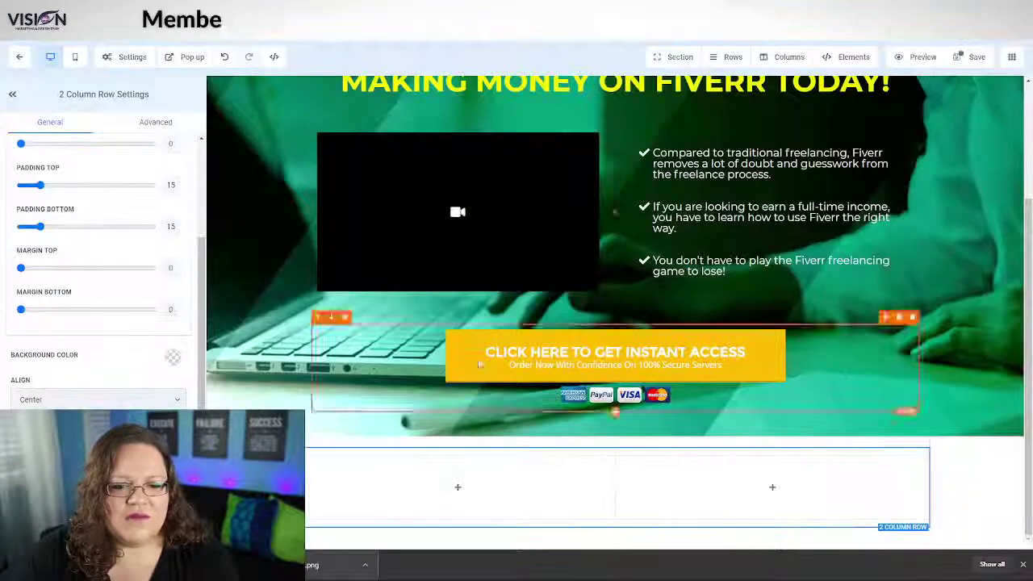
Add a sub-headline and a paragraph beneath it to the first column of the new row
{"action": "left_click", "coordinate": [448, 486]}
{"action": "left_click", "coordinate": [915, 157]}
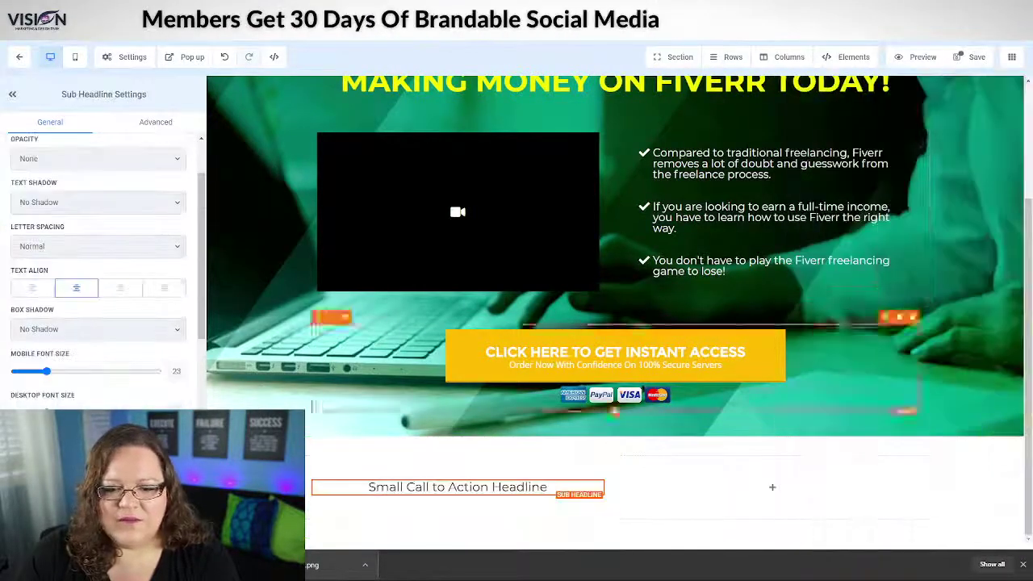
{"action": "left_click", "coordinate": [457, 497]}
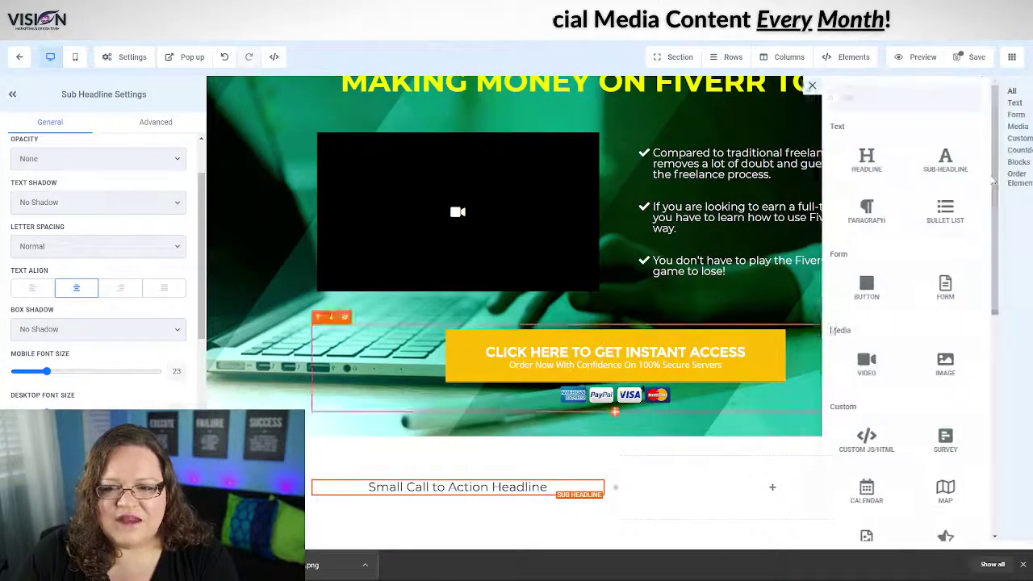
{"action": "left_click", "coordinate": [827, 208]}
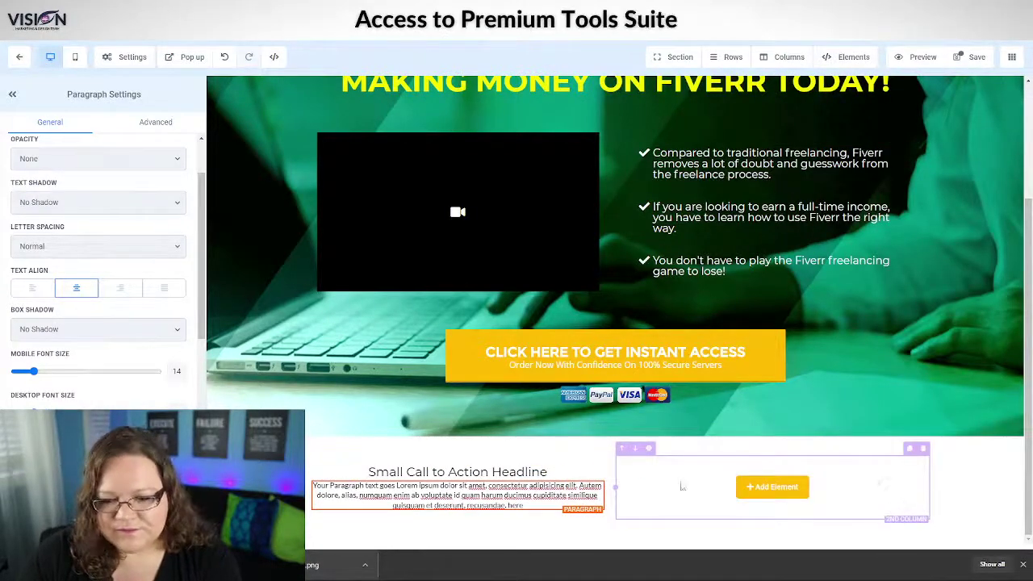
Widen the new row's first column slightly and left-align its sub-headline and paragraph
{"action": "left_click_drag", "start_coordinate": [614, 487], "coordinate": [652, 486]}
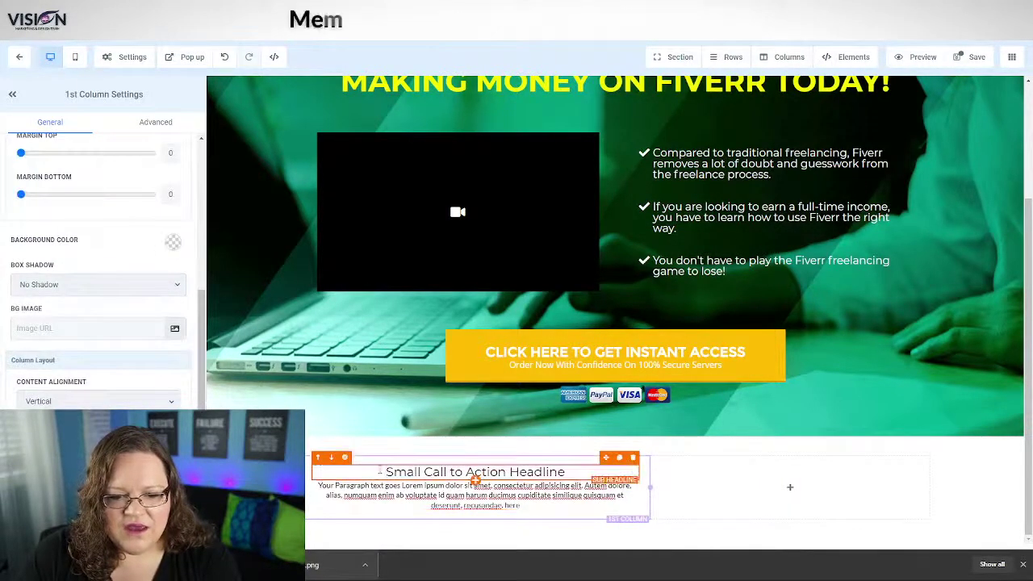
{"action": "left_click", "coordinate": [452, 472]}
{"action": "left_click", "coordinate": [33, 288]}
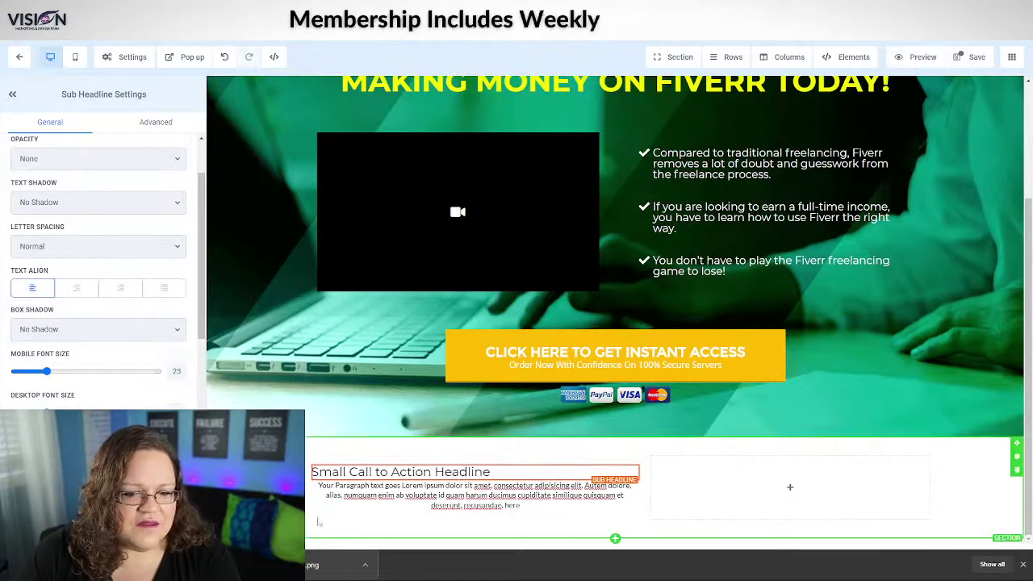
{"action": "left_click", "coordinate": [476, 495]}
{"action": "left_click", "coordinate": [32, 288]}
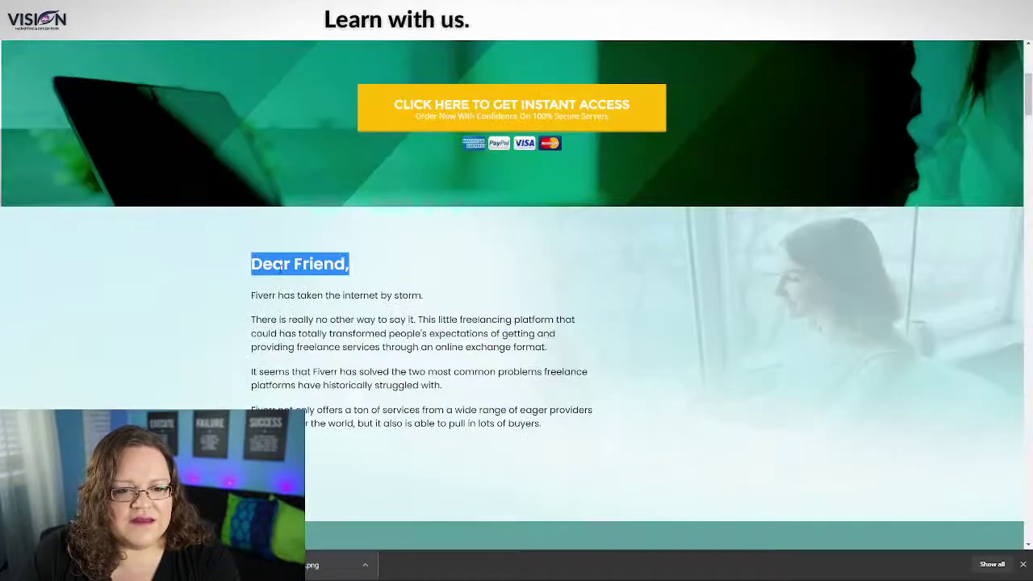
Copy the "Dear Friend," heading from the reference page and replace the sub-headline's placeholder text with it
{"action": "left_click", "coordinate": [279, 269]}
{"action": "left_click_drag", "start_coordinate": [255, 275], "coordinate": [348, 269]}
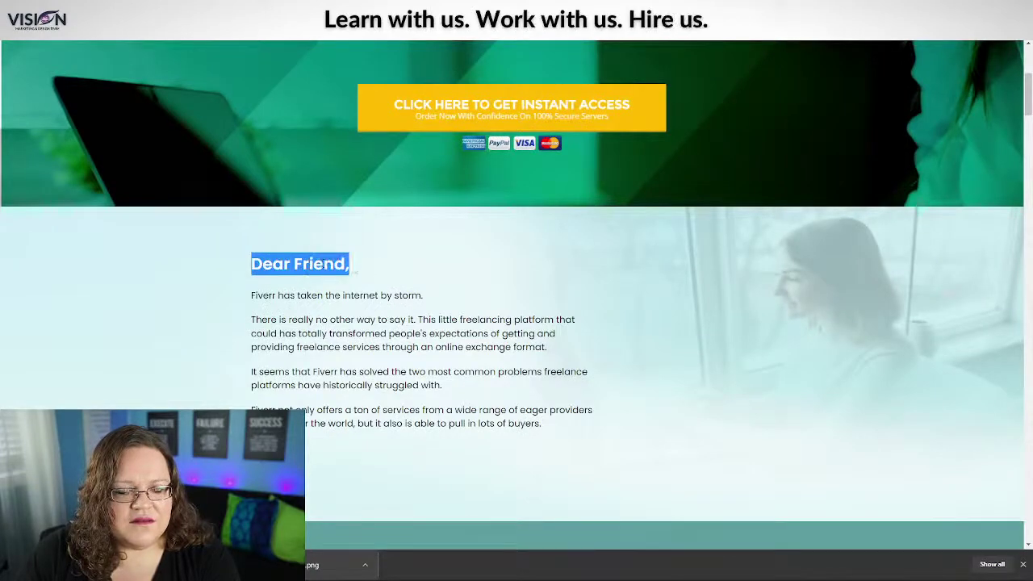
{"action": "right_click", "coordinate": [319, 264]}
{"action": "left_click", "coordinate": [347, 272]}
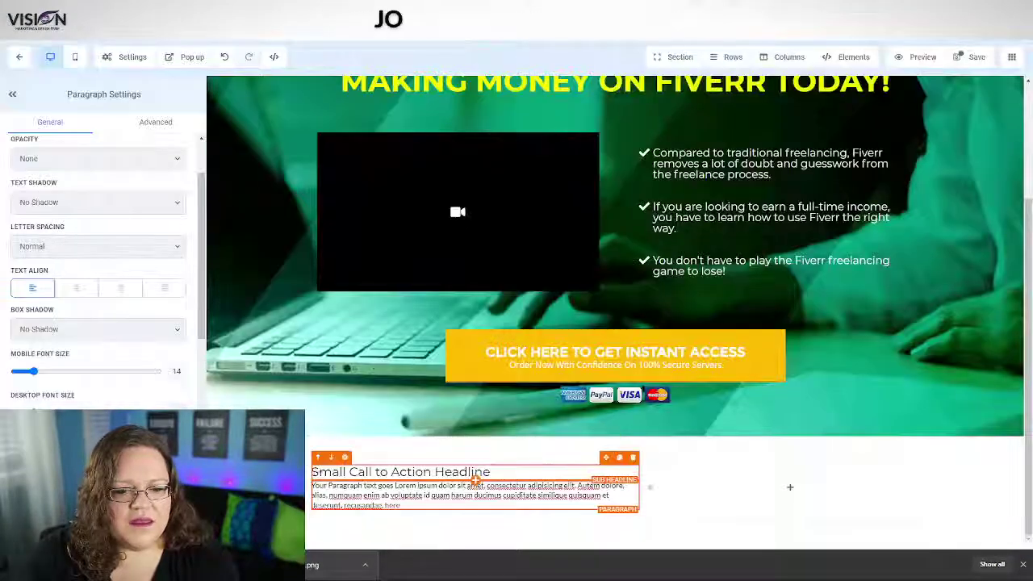
{"action": "left_click_drag", "start_coordinate": [312, 472], "coordinate": [521, 481]}
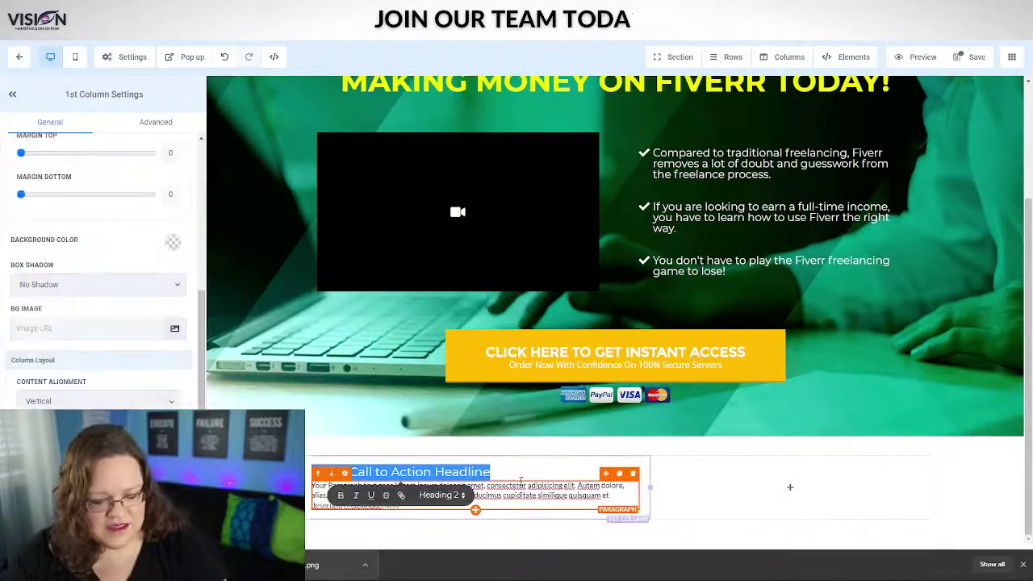
{"action": "key", "text": "ctrl+v"}
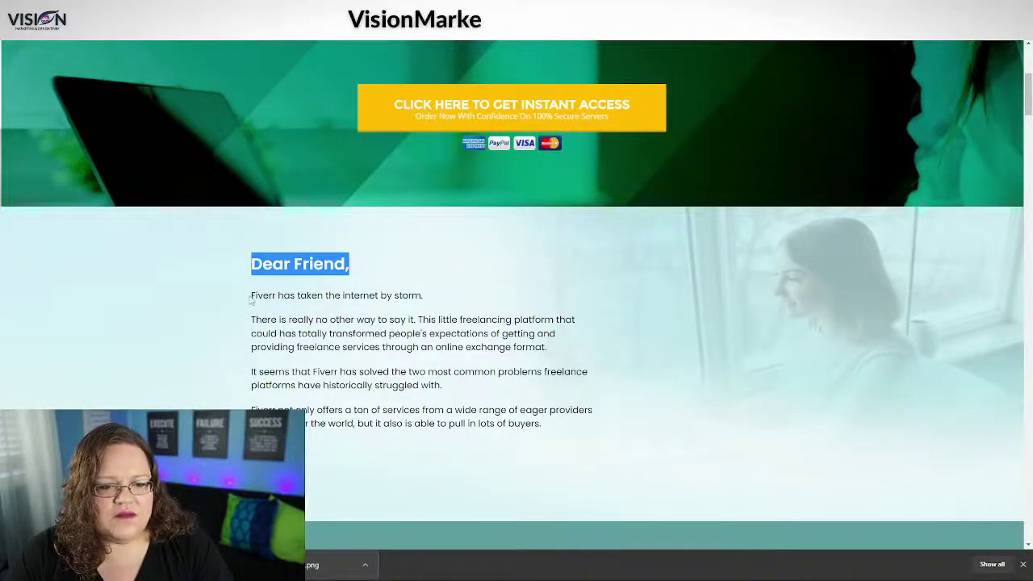
Replace the placeholder paragraph with the reference page's four-paragraph letter text starting "Fiverr has taken the internet by storm."
{"action": "left_click_drag", "start_coordinate": [251, 297], "coordinate": [542, 423]}
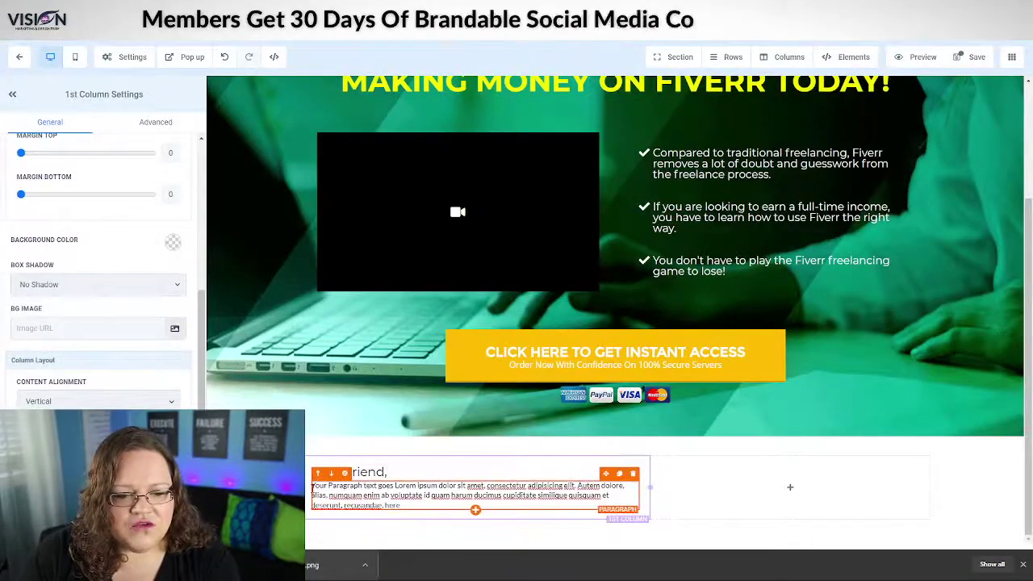
{"action": "left_click_drag", "start_coordinate": [312, 486], "coordinate": [446, 515]}
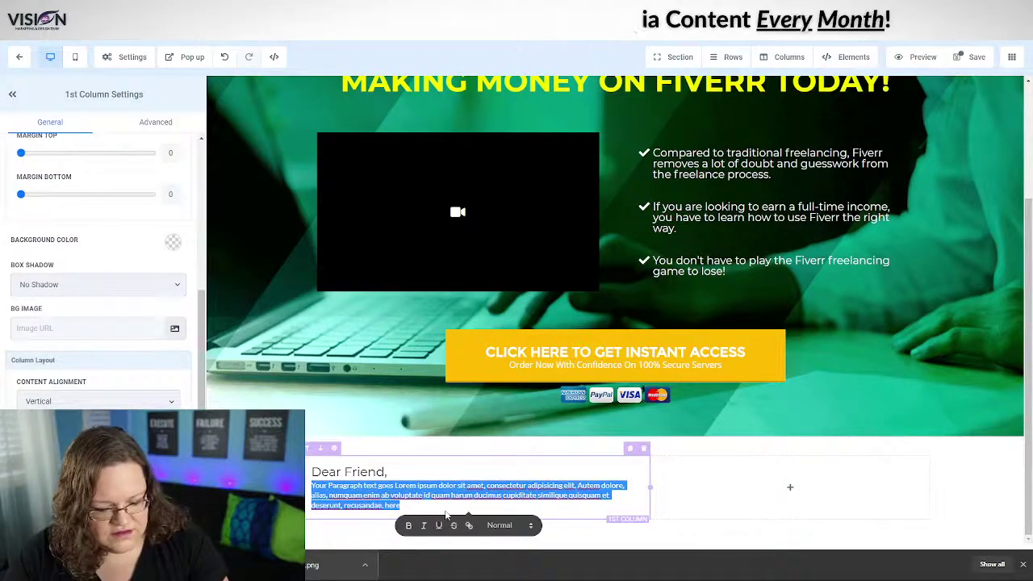
{"action": "key", "text": "ctrl+v"}
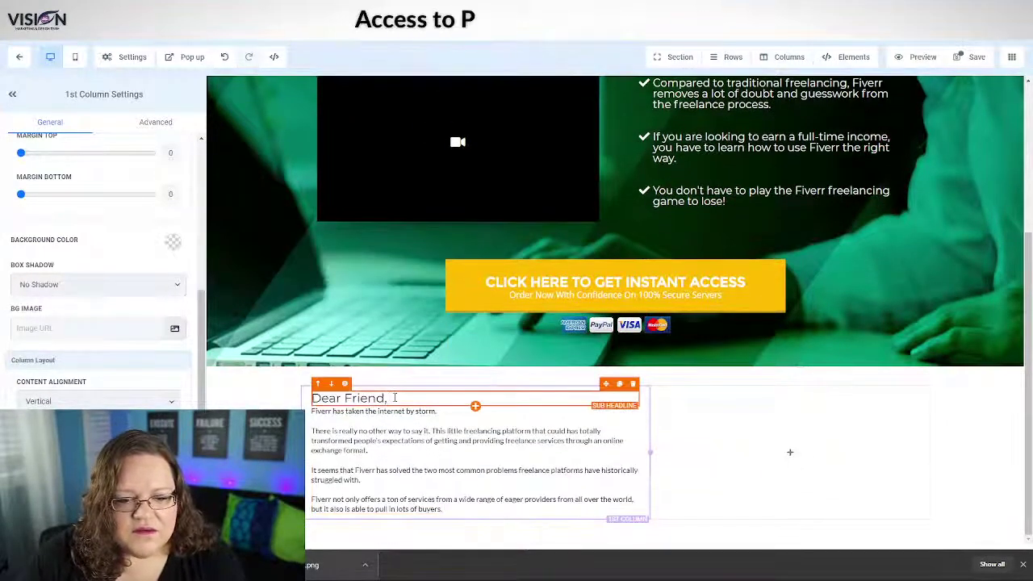
Make the "Dear Friend," sub-headline bold
{"action": "left_click", "coordinate": [379, 398]}
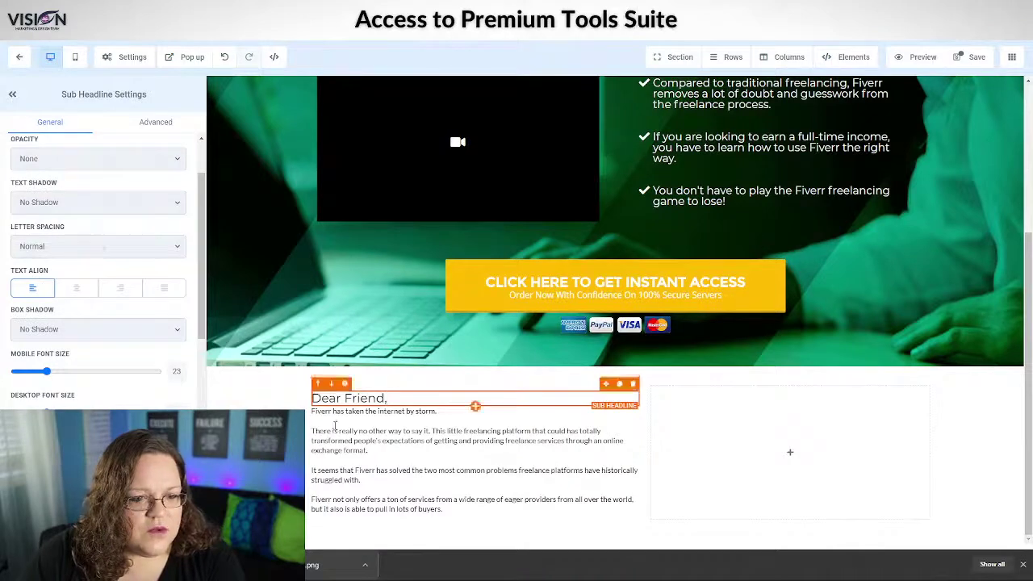
{"action": "scroll", "coordinate": [71, 234], "scroll_direction": "down", "scroll_amount": 1}
{"action": "scroll", "coordinate": [111, 273], "scroll_direction": "down", "scroll_amount": 4}
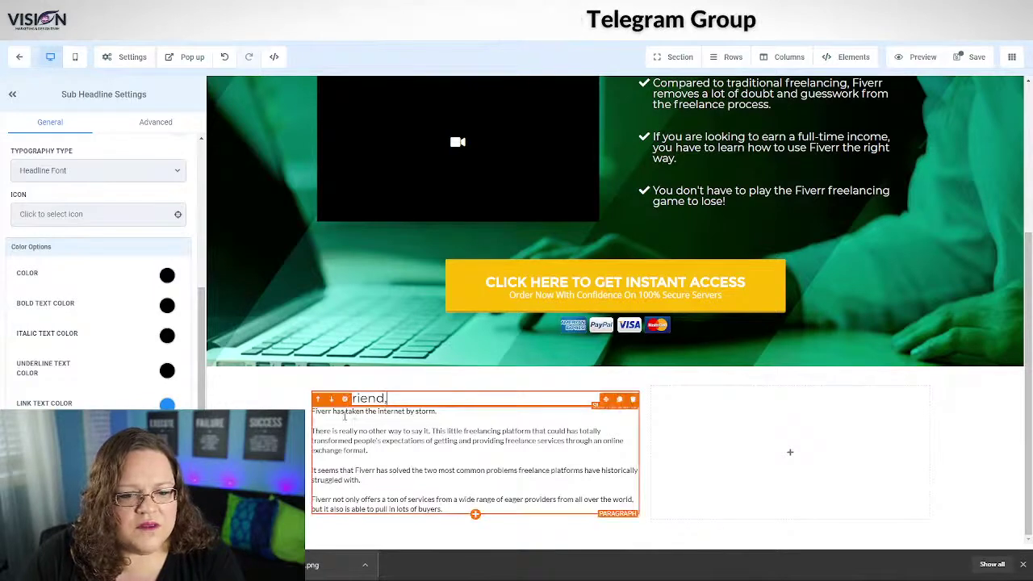
{"action": "left_click_drag", "start_coordinate": [387, 398], "coordinate": [318, 397]}
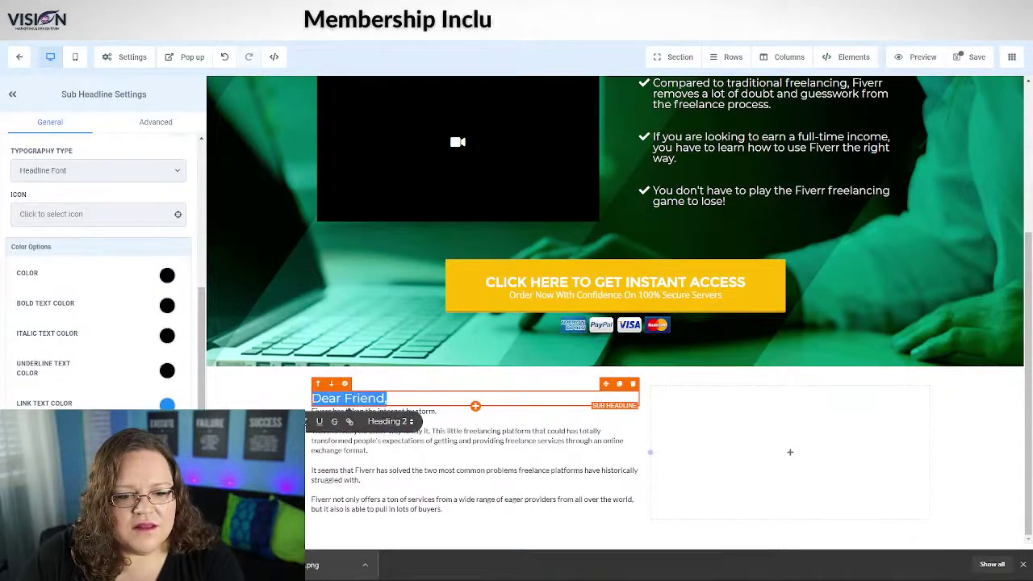
{"action": "left_click", "coordinate": [453, 430]}
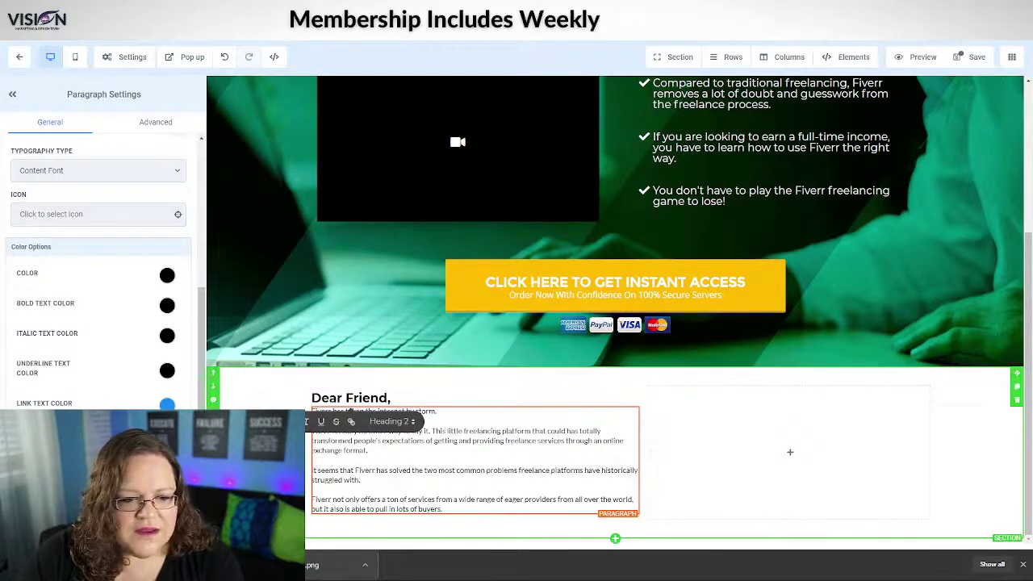
Open the "Dear Friend" section's settings and look through the project's images folder for a suitable section background
{"action": "left_click", "coordinate": [213, 399]}
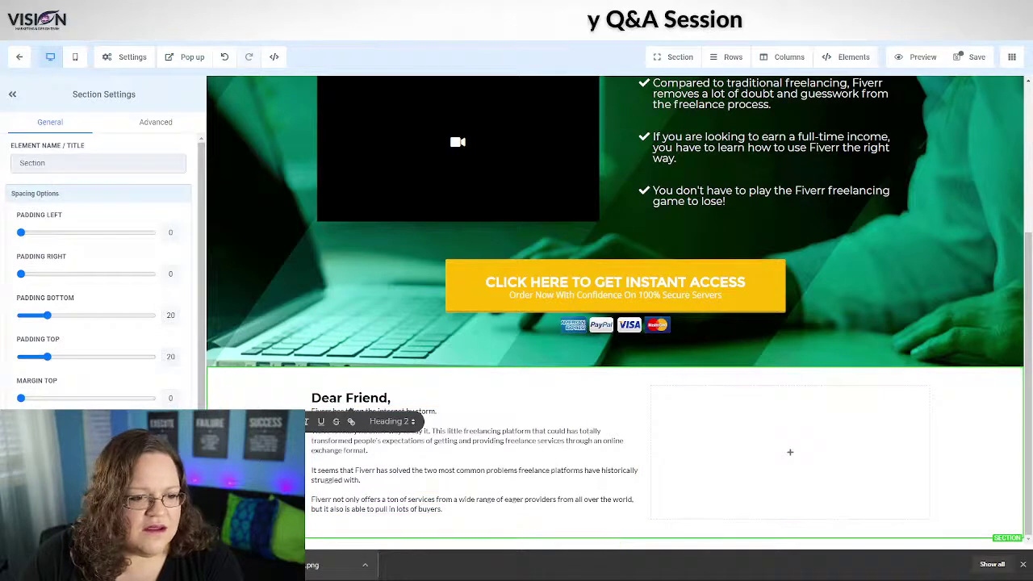
{"action": "scroll", "coordinate": [102, 290], "scroll_direction": "down", "scroll_amount": 2}
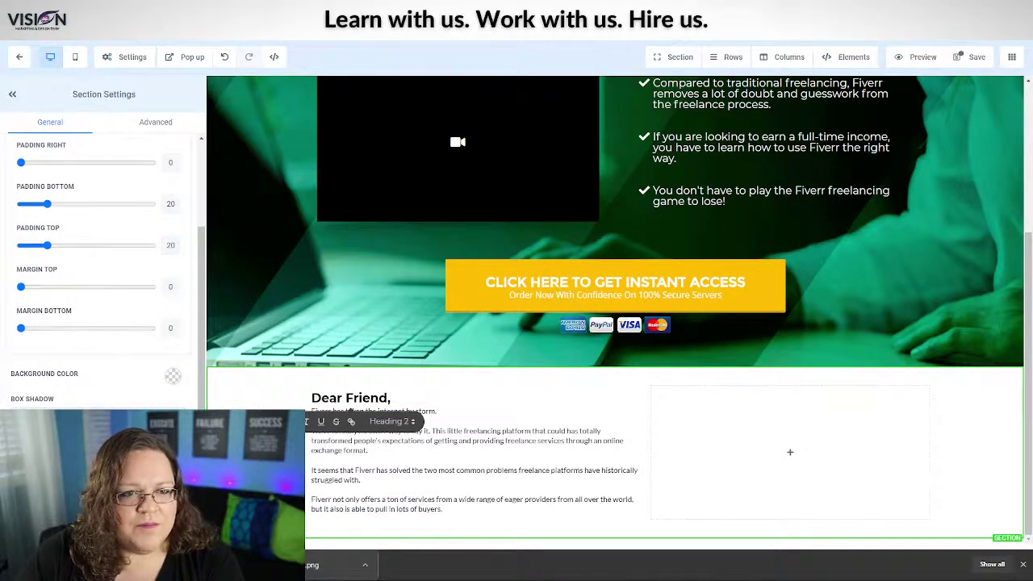
{"action": "mouse_move", "coordinate": [388, 570]}
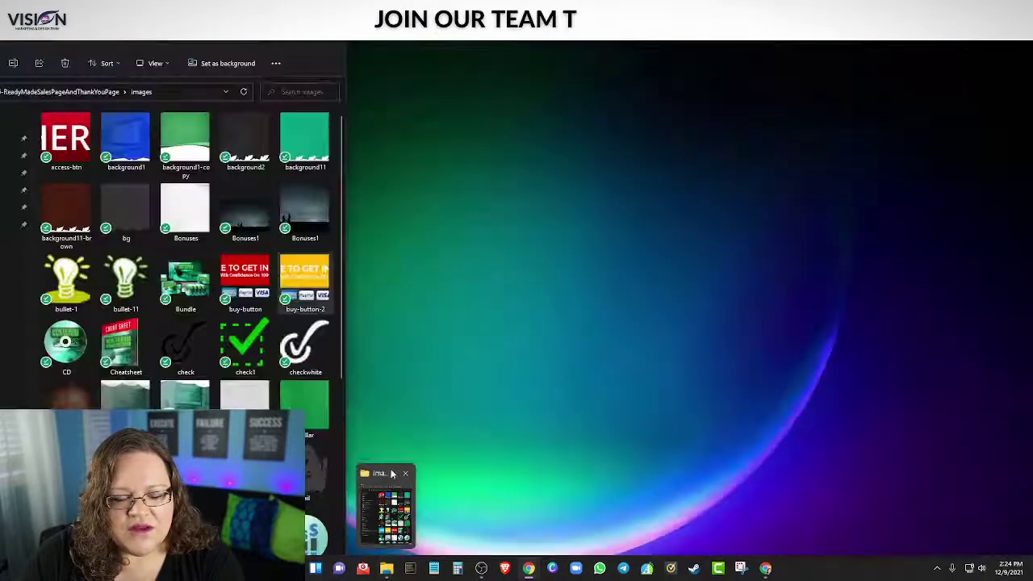
{"action": "left_click", "coordinate": [385, 513]}
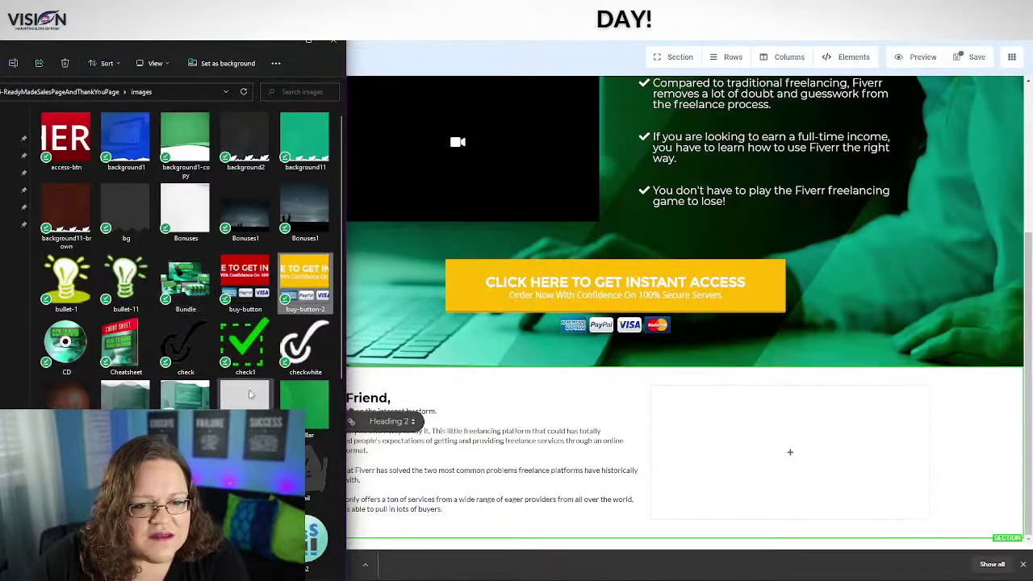
{"action": "scroll", "coordinate": [215, 388], "scroll_direction": "down", "scroll_amount": 2}
{"action": "scroll", "coordinate": [216, 388], "scroll_direction": "down", "scroll_amount": 2}
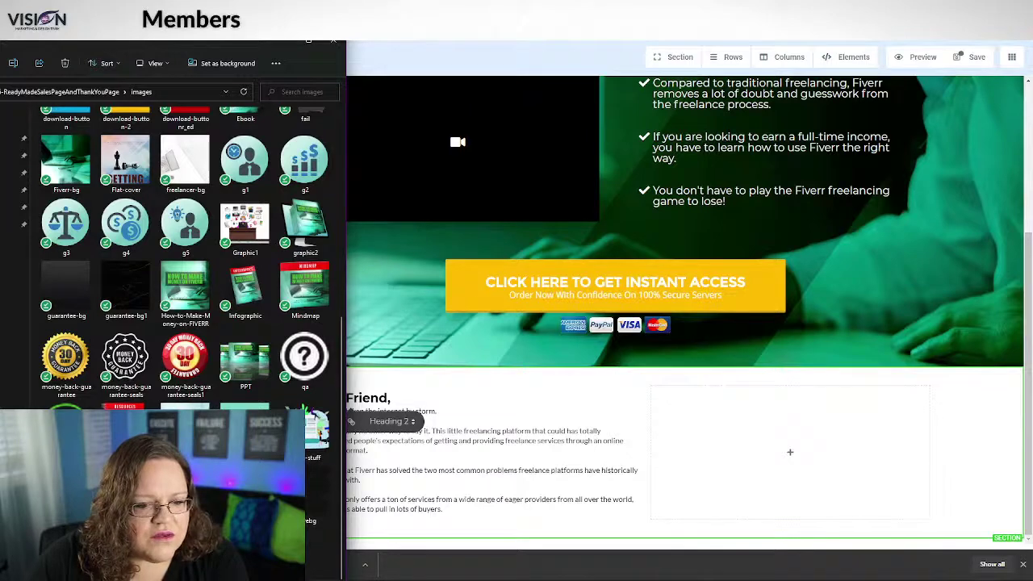
{"action": "scroll", "coordinate": [305, 282], "scroll_direction": "up", "scroll_amount": 4}
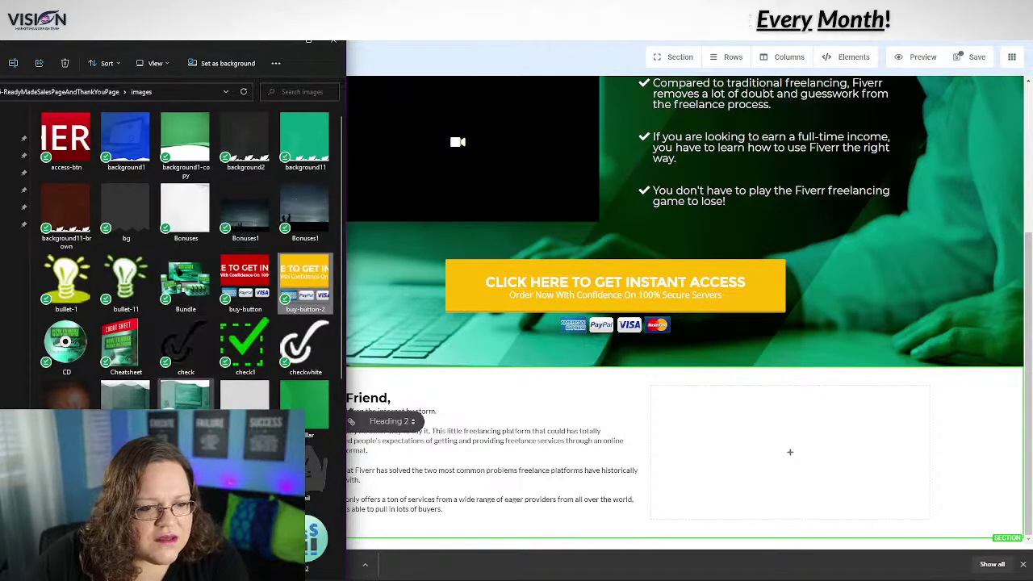
{"action": "scroll", "coordinate": [247, 216], "scroll_direction": "down", "scroll_amount": 3}
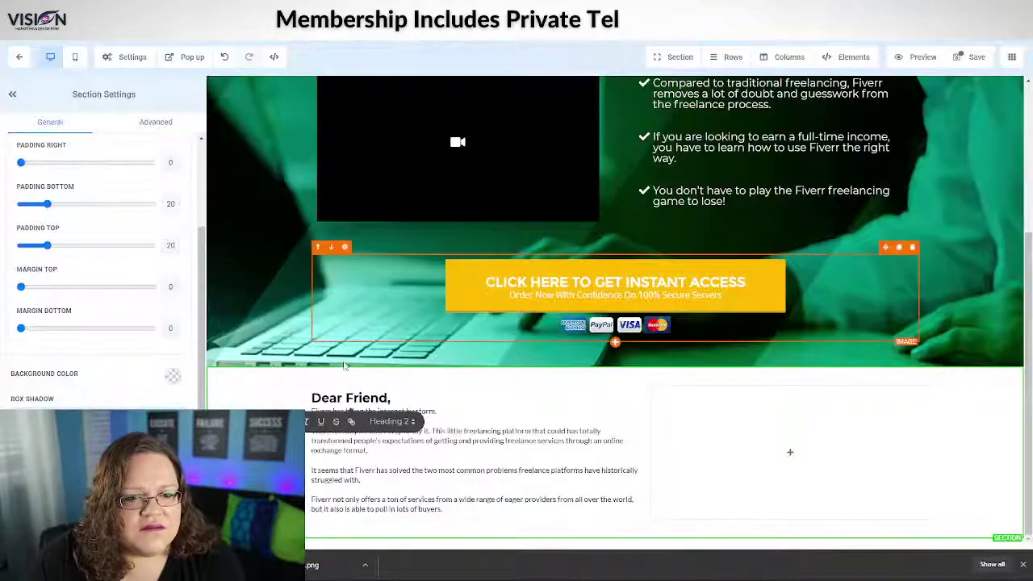
{"action": "left_click", "coordinate": [386, 569]}
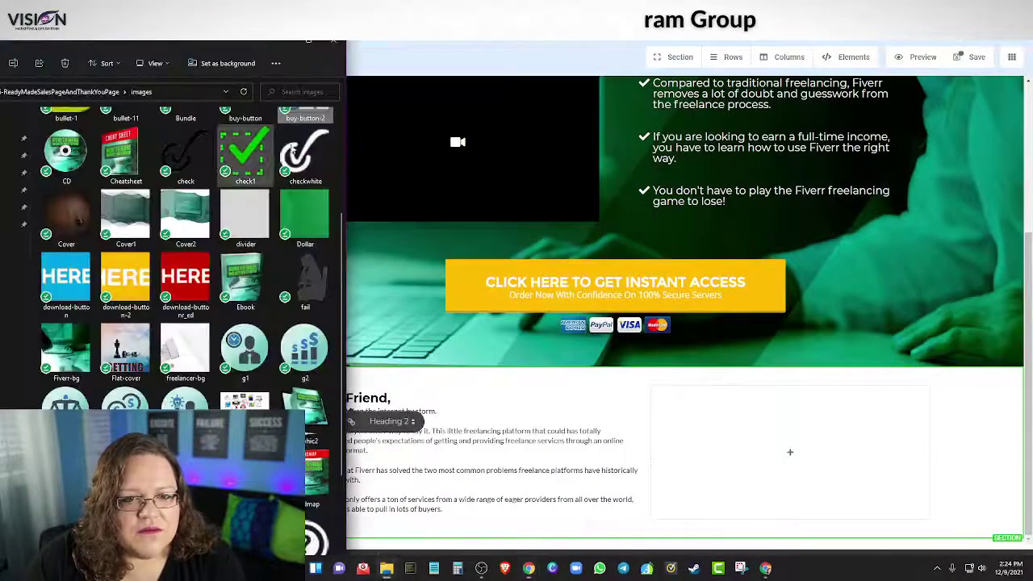
{"action": "left_click_drag", "start_coordinate": [345, 166], "coordinate": [1006, 169]}
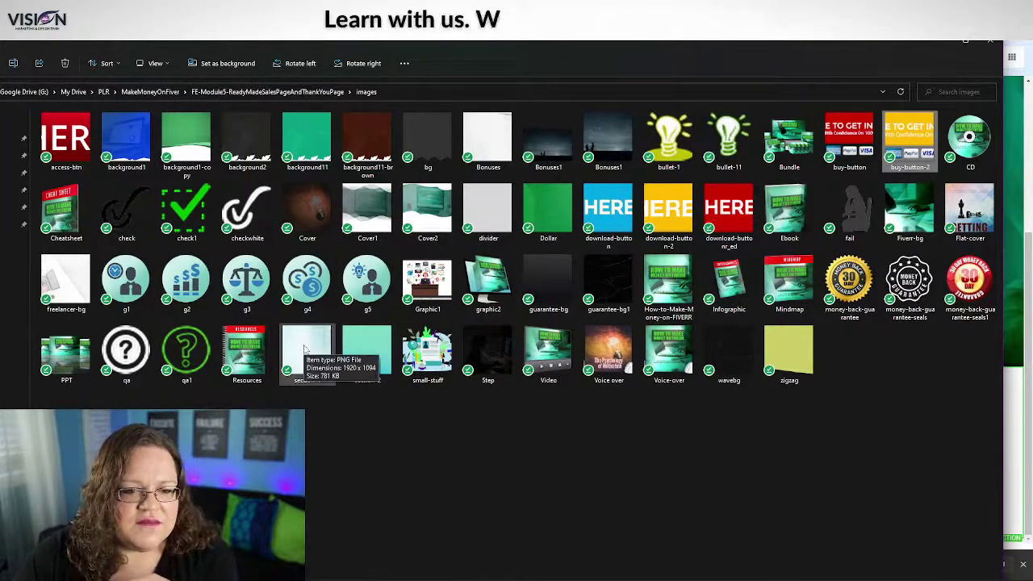
{"action": "left_click_drag", "start_coordinate": [1007, 118], "coordinate": [399, 118]}
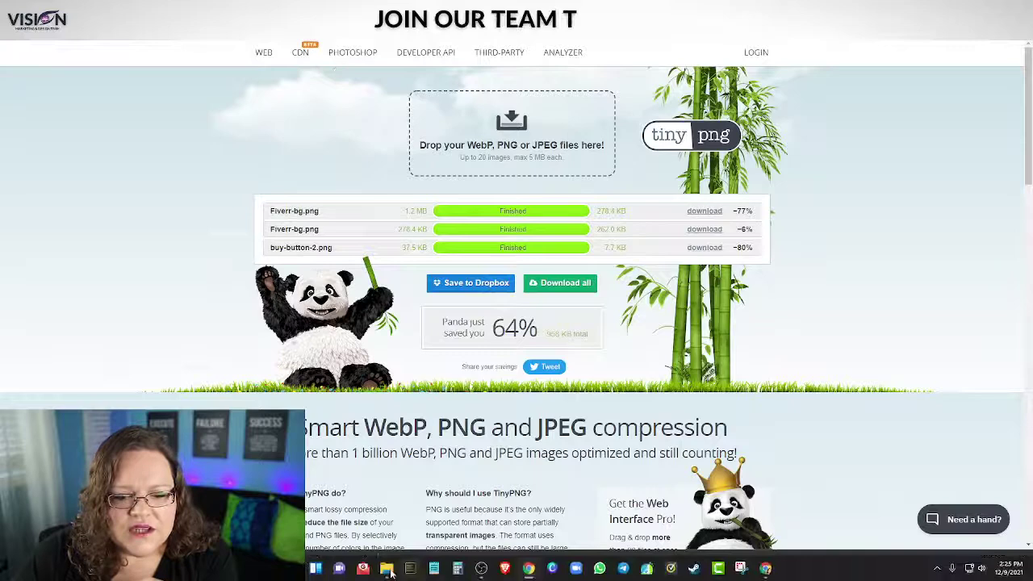
Compress section-1.png twice with TinyPNG and upload the result to the Background Images media folder
{"action": "left_click", "coordinate": [386, 570]}
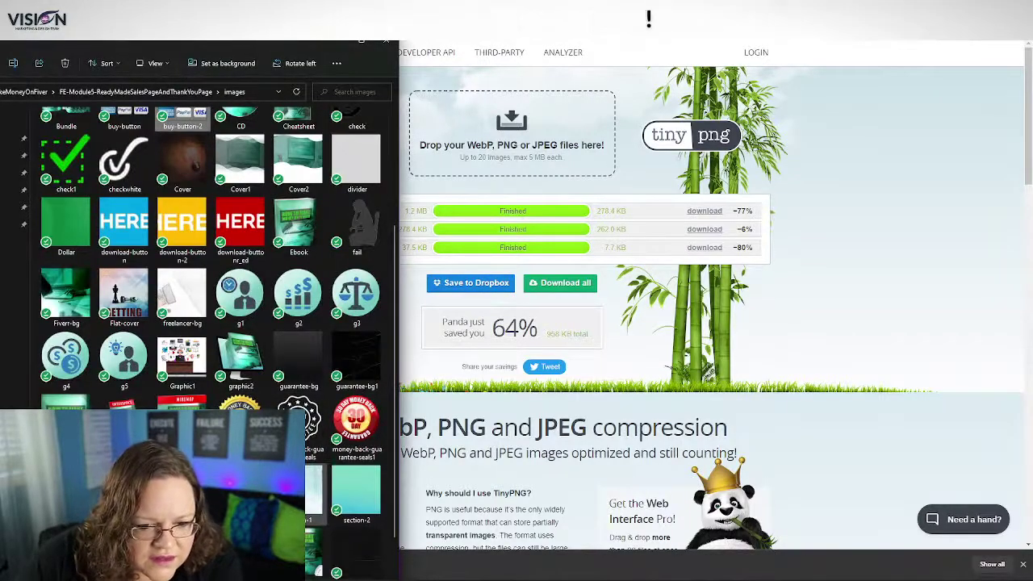
{"action": "scroll", "coordinate": [323, 496], "scroll_direction": "down", "scroll_amount": 1}
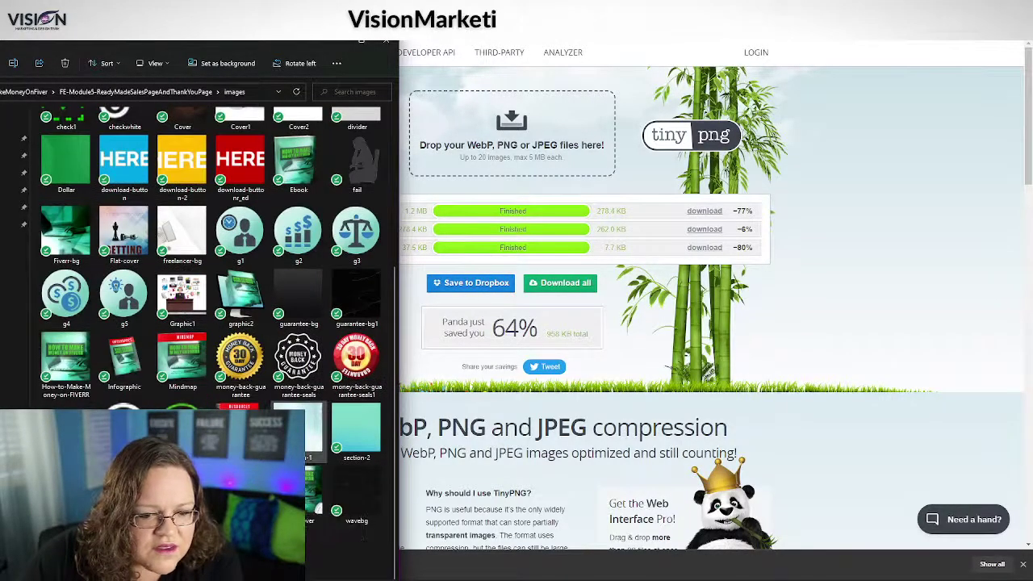
{"action": "left_click_drag", "start_coordinate": [315, 444], "coordinate": [539, 153]}
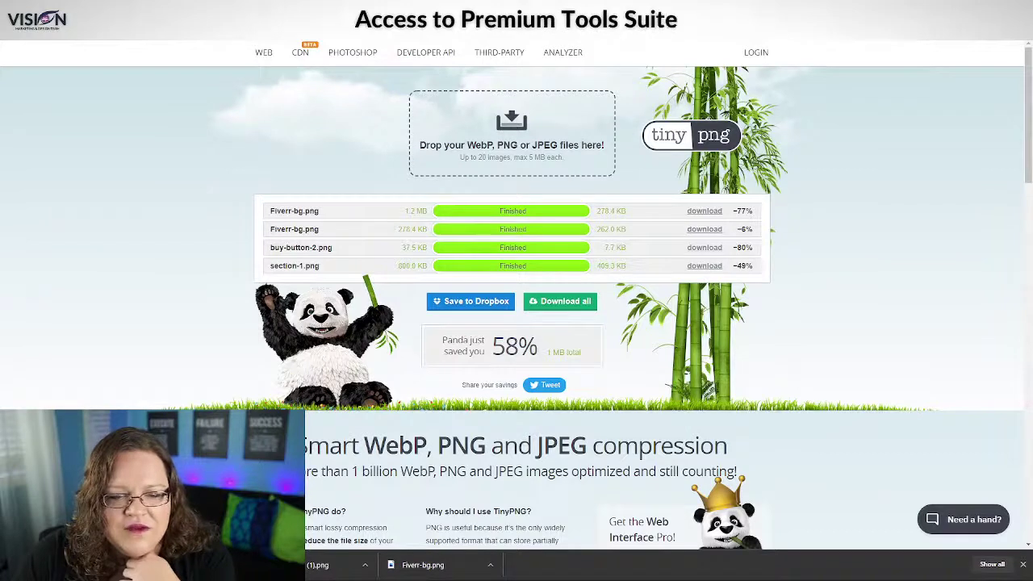
{"action": "left_click_drag", "start_coordinate": [547, 144], "coordinate": [547, 145]}
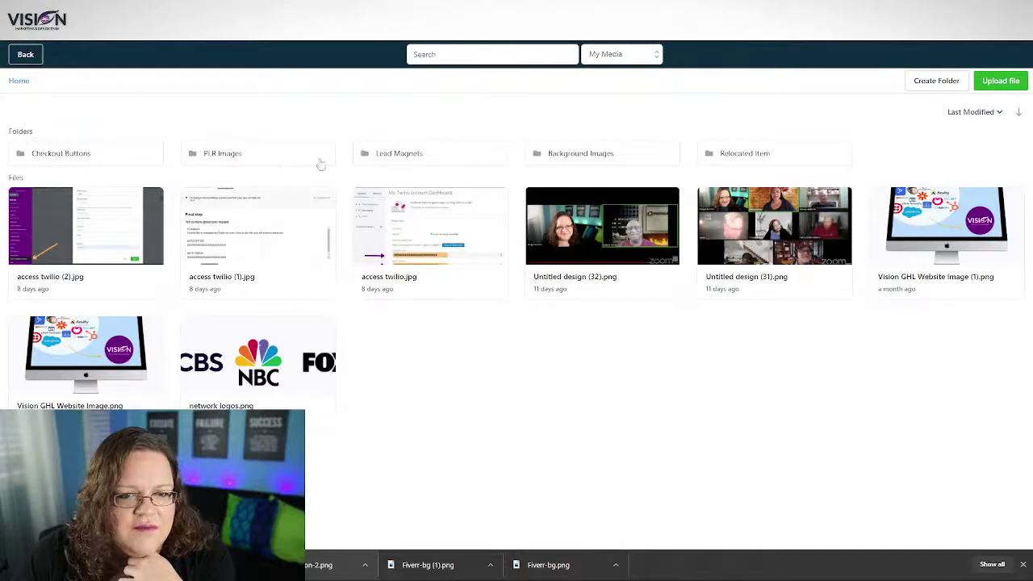
{"action": "left_click", "coordinate": [570, 156]}
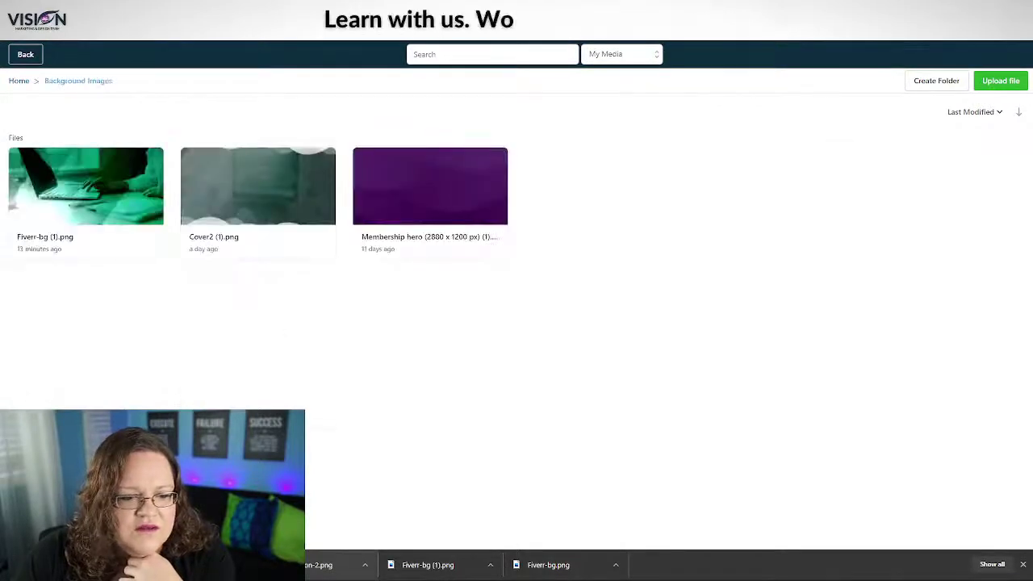
{"action": "left_click_drag", "start_coordinate": [130, 322], "coordinate": [122, 320]}
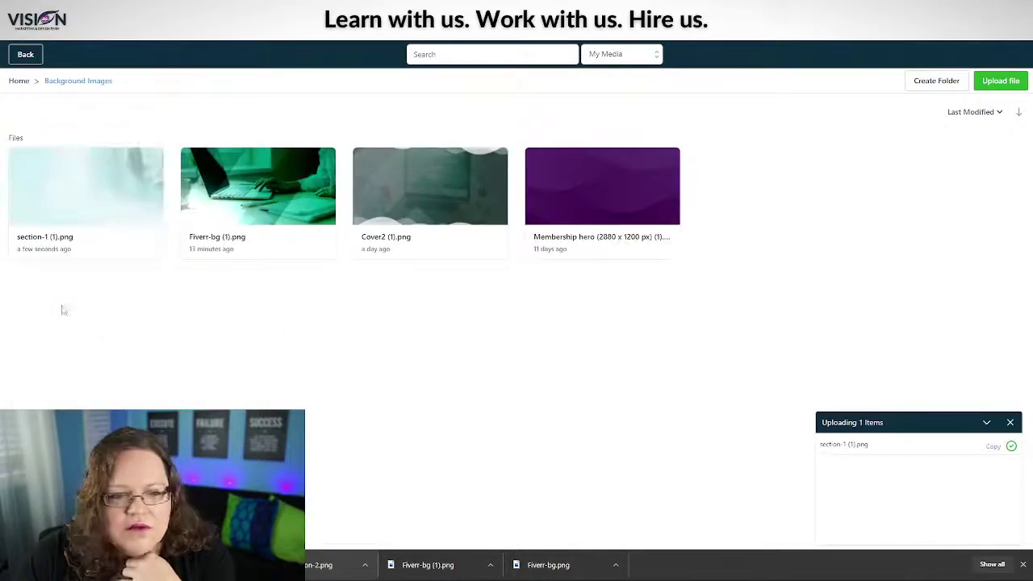
Rename the uploaded image as Make Money On Fiverr Background Image and set it as the "Dear Friend" section's background
{"action": "right_click", "coordinate": [81, 247]}
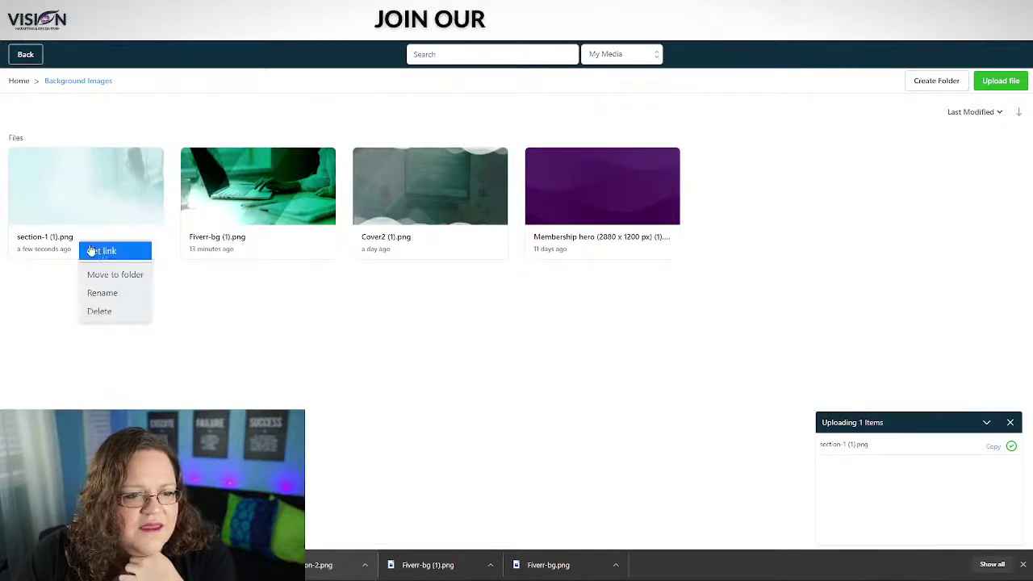
{"action": "left_click", "coordinate": [110, 294]}
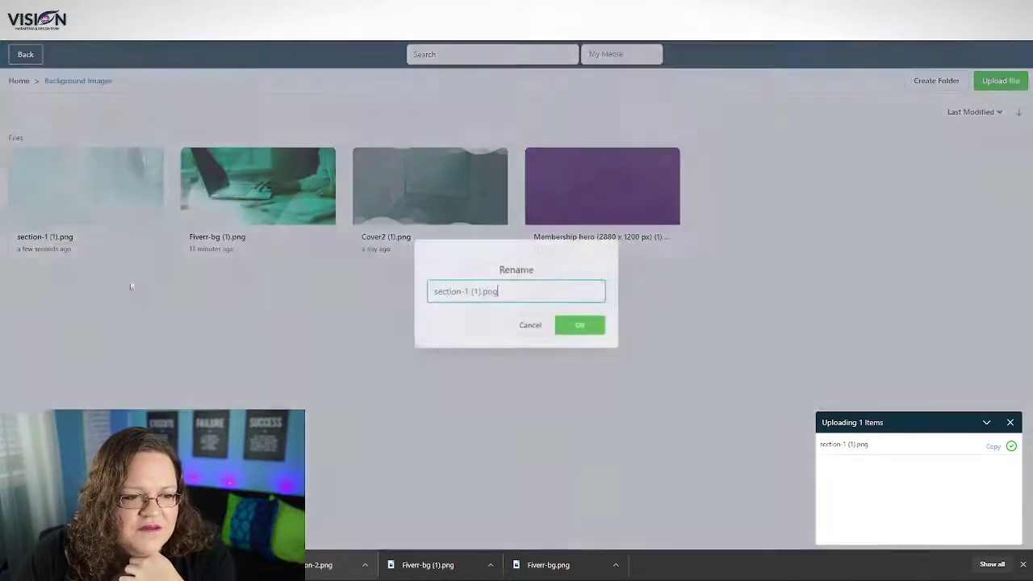
{"action": "left_click_drag", "start_coordinate": [510, 291], "coordinate": [431, 290]}
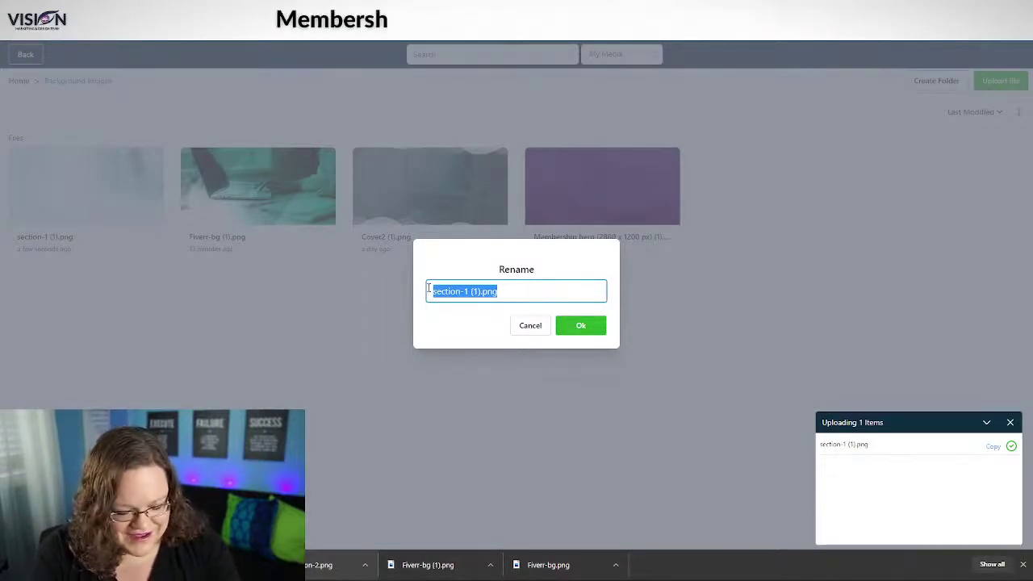
{"action": "type", "text": "r"}
{"action": "key", "text": "BackSpace"}
{"action": "key", "text": "BackSpace"}
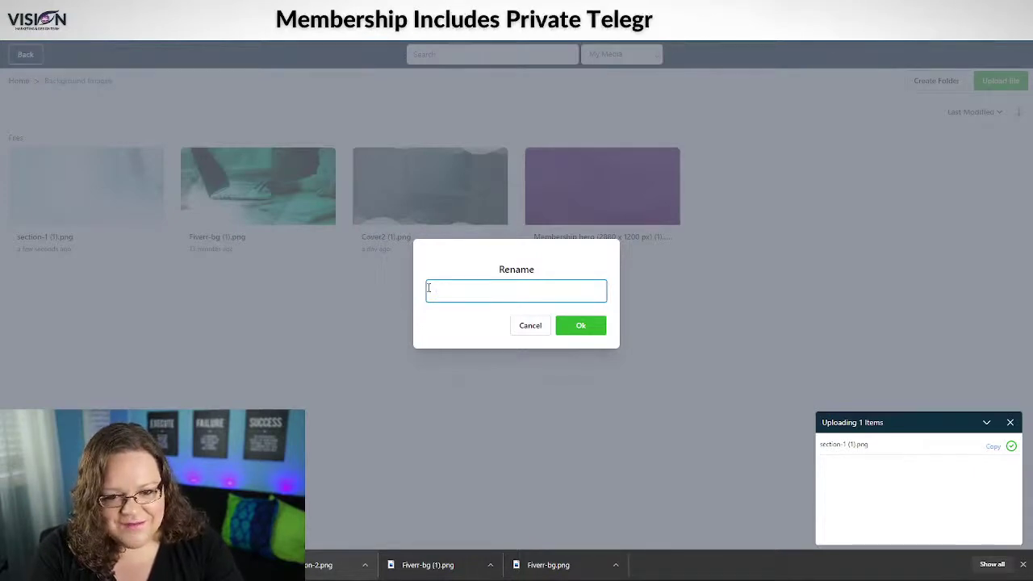
{"action": "key", "text": "BackSpace"}
{"action": "key", "text": "BackSpace"}
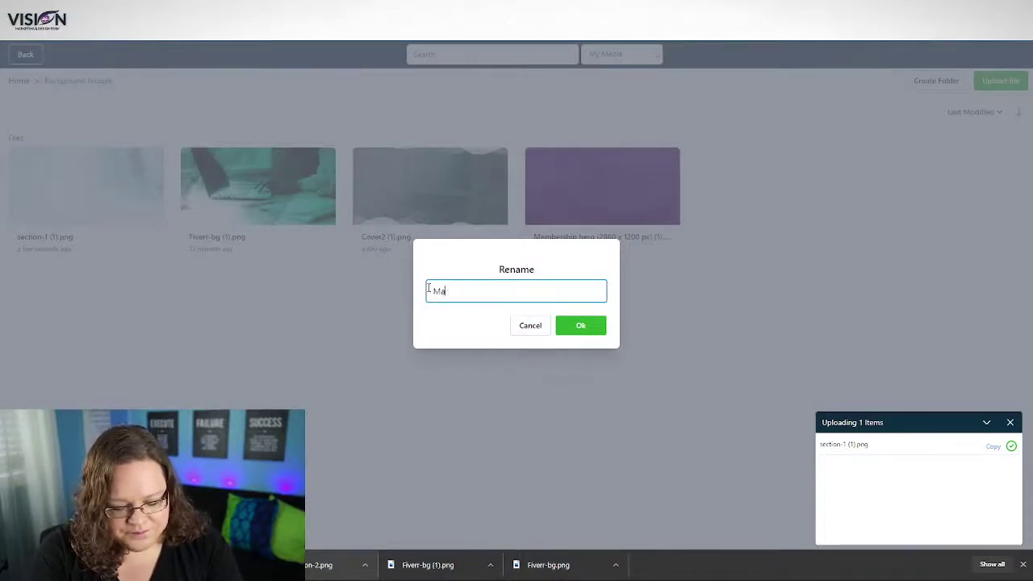
{"action": "type", "text": "ke Money On Fiverr"}
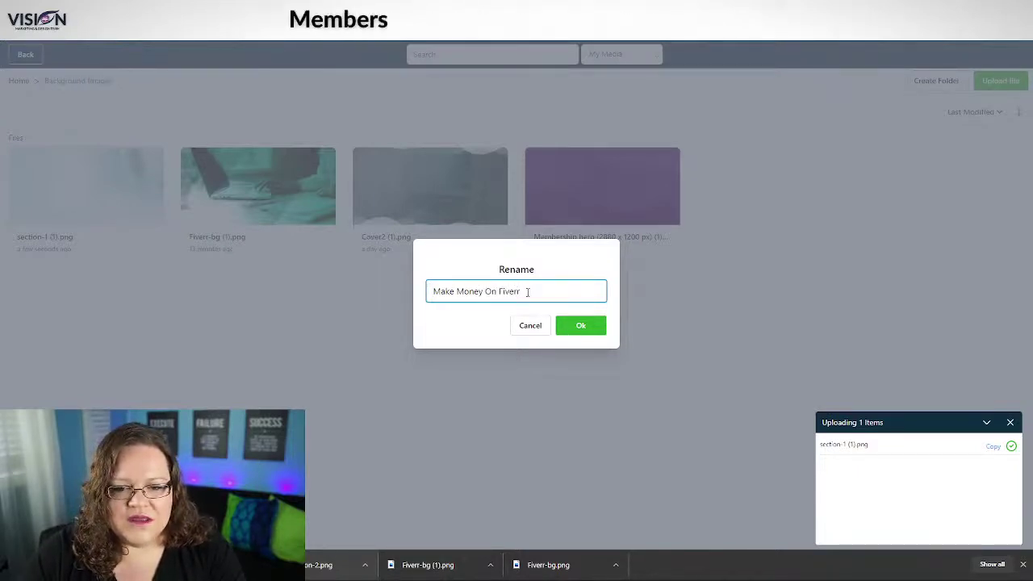
{"action": "type", "text": "Back"}
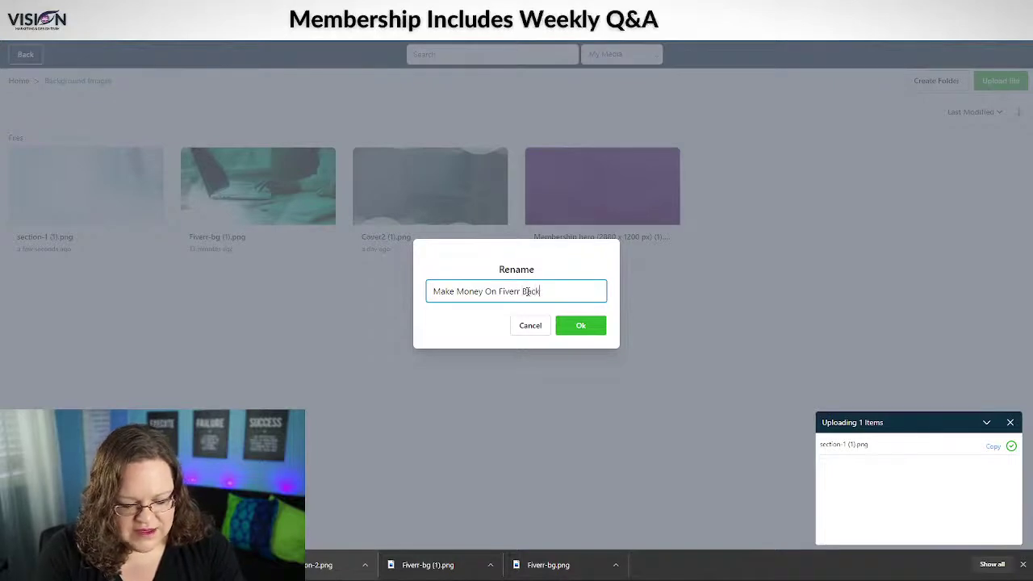
{"action": "type", "text": "ground Image"}
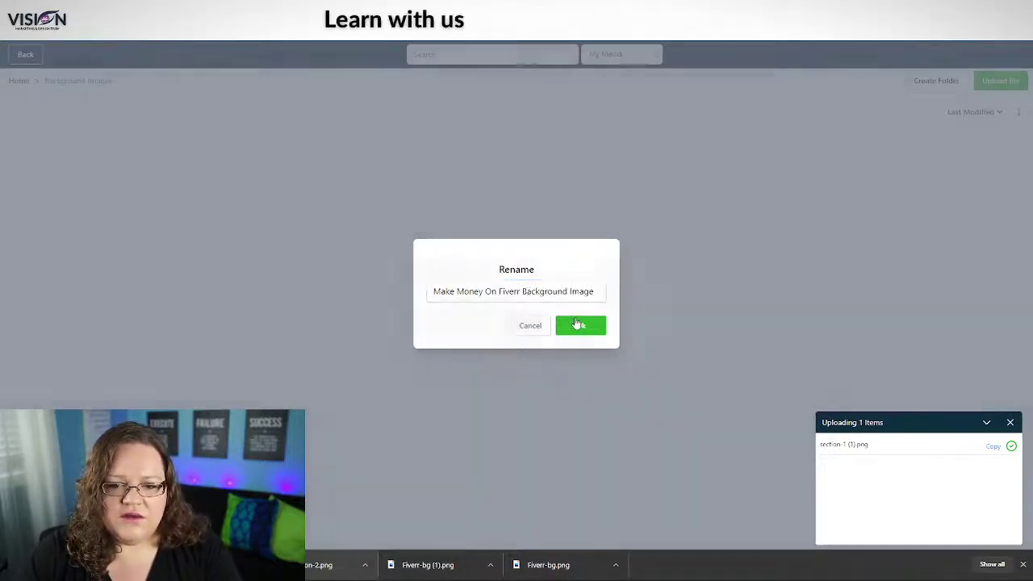
{"action": "left_click", "coordinate": [581, 327]}
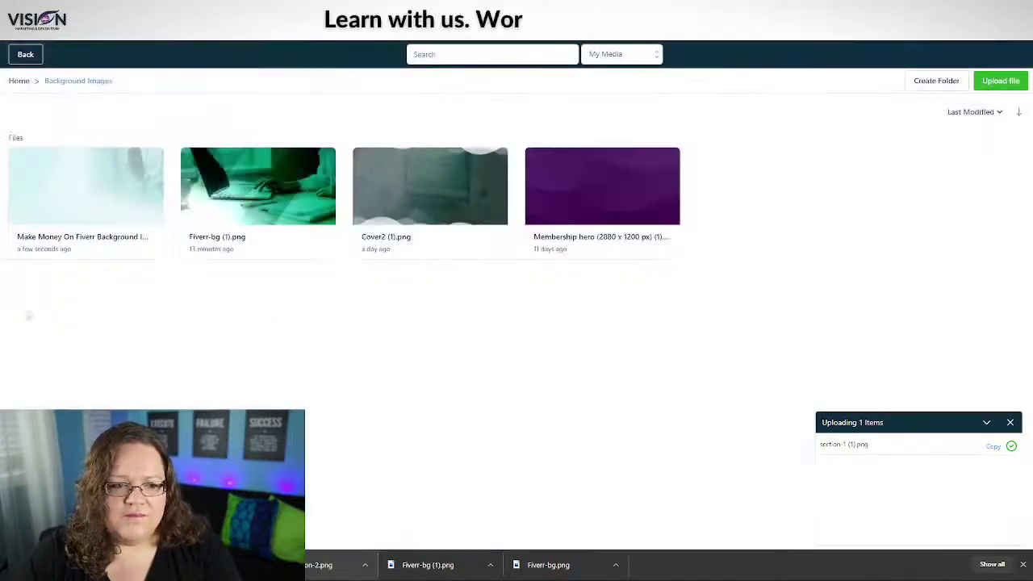
{"action": "left_click", "coordinate": [88, 192]}
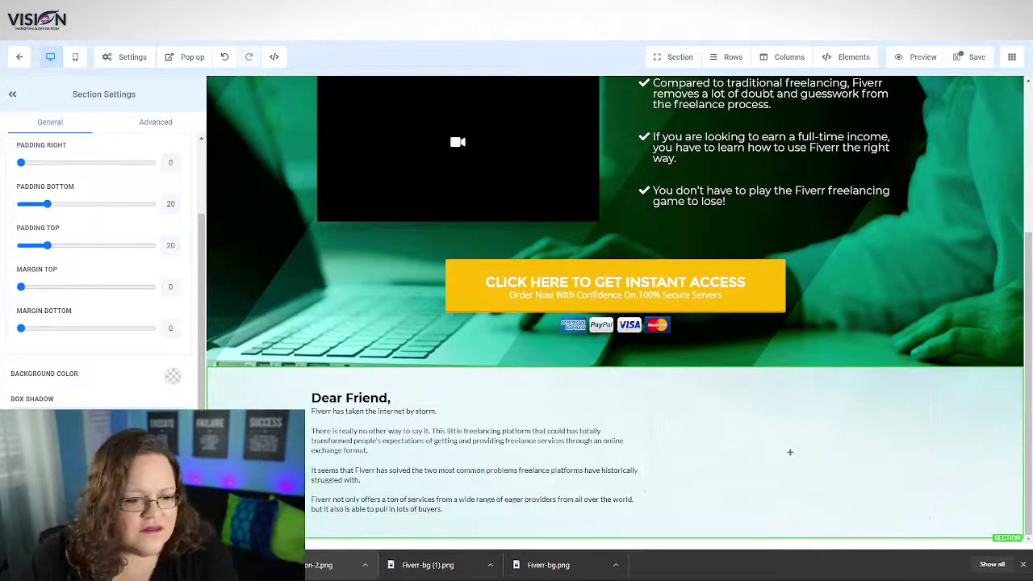
{"action": "scroll", "coordinate": [103, 242], "scroll_direction": "down", "scroll_amount": 2}
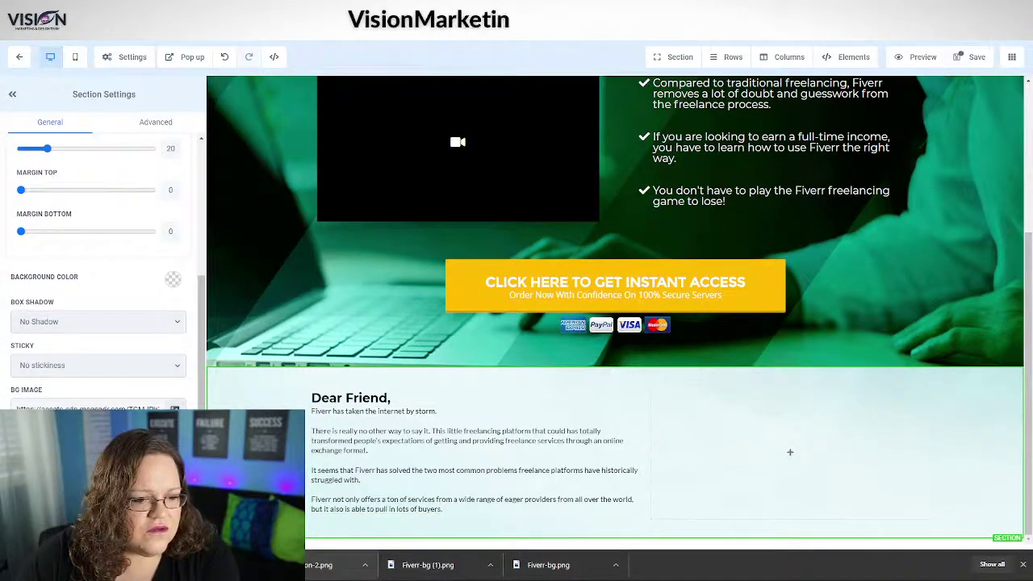
{"action": "scroll", "coordinate": [103, 242], "scroll_direction": "up", "scroll_amount": 4}
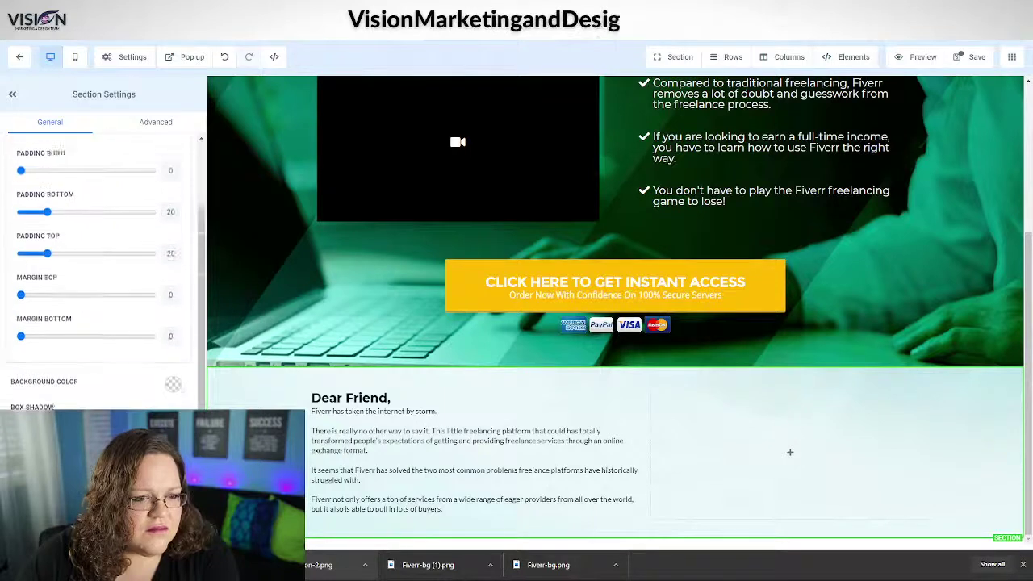
{"action": "left_click", "coordinate": [154, 125]}
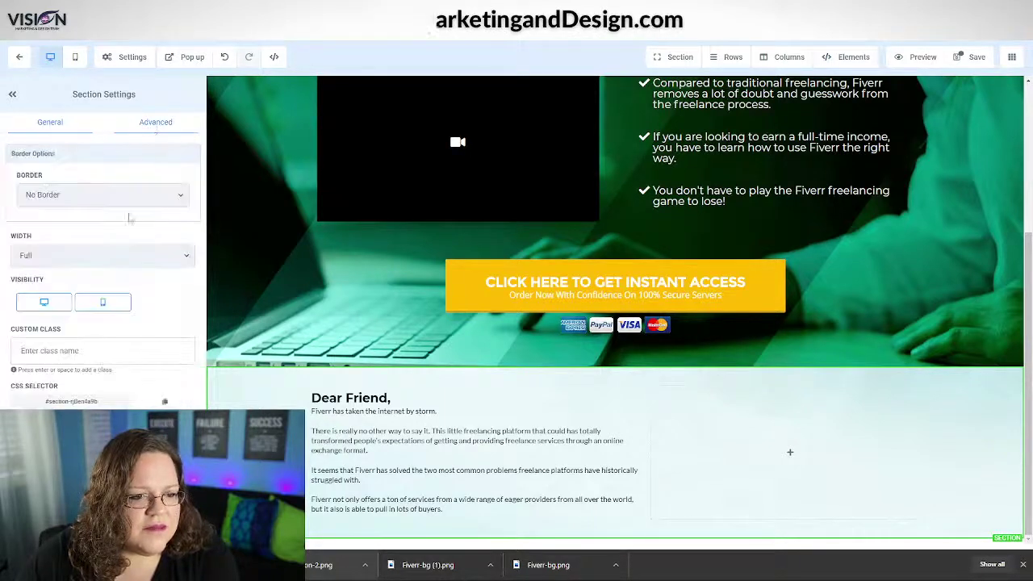
{"action": "left_click", "coordinate": [44, 117]}
{"action": "scroll", "coordinate": [92, 341], "scroll_direction": "down", "scroll_amount": 4}
{"action": "scroll", "coordinate": [94, 344], "scroll_direction": "down", "scroll_amount": 1}
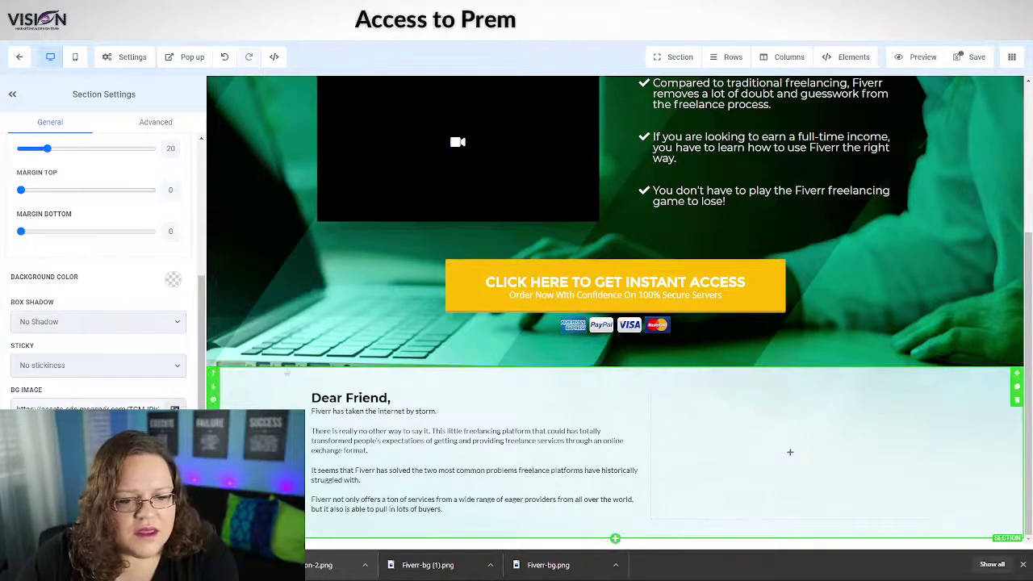
Set the top and bottom margins of the "Dear Friend" two-column row to 50 each
{"action": "left_click", "coordinate": [440, 384]}
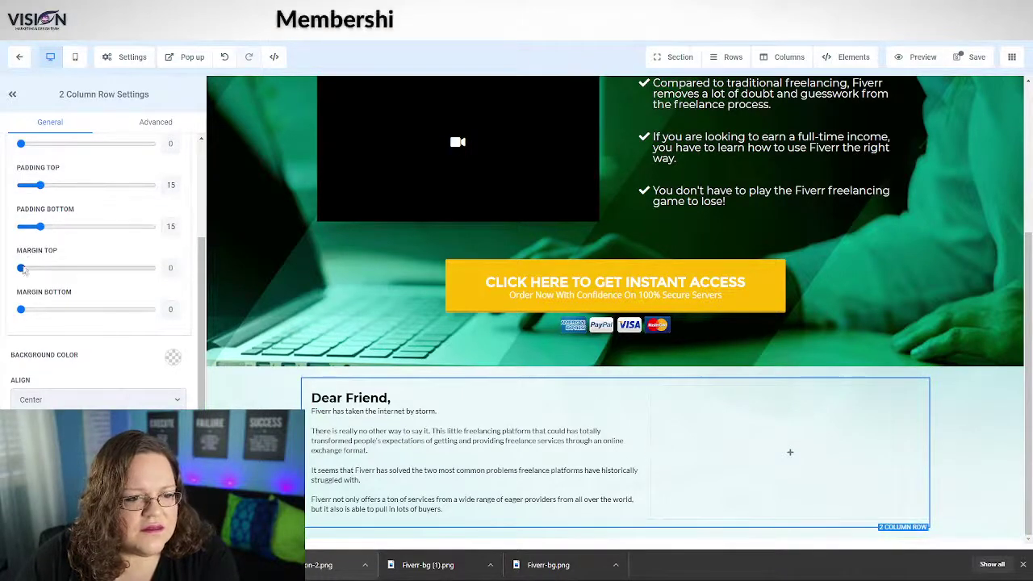
{"action": "left_click_drag", "start_coordinate": [21, 267], "coordinate": [87, 277]}
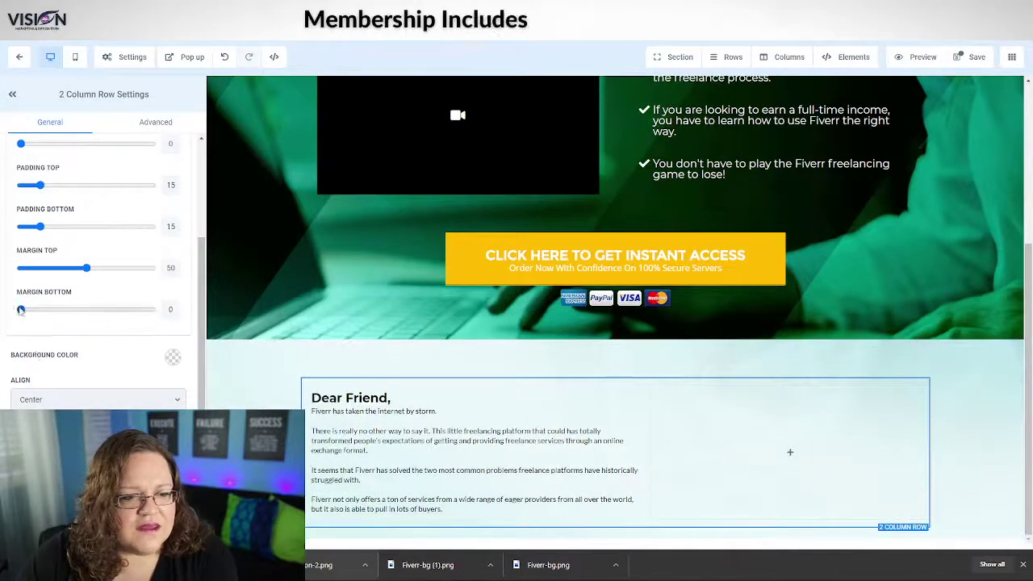
{"action": "left_click_drag", "start_coordinate": [21, 309], "coordinate": [87, 310]}
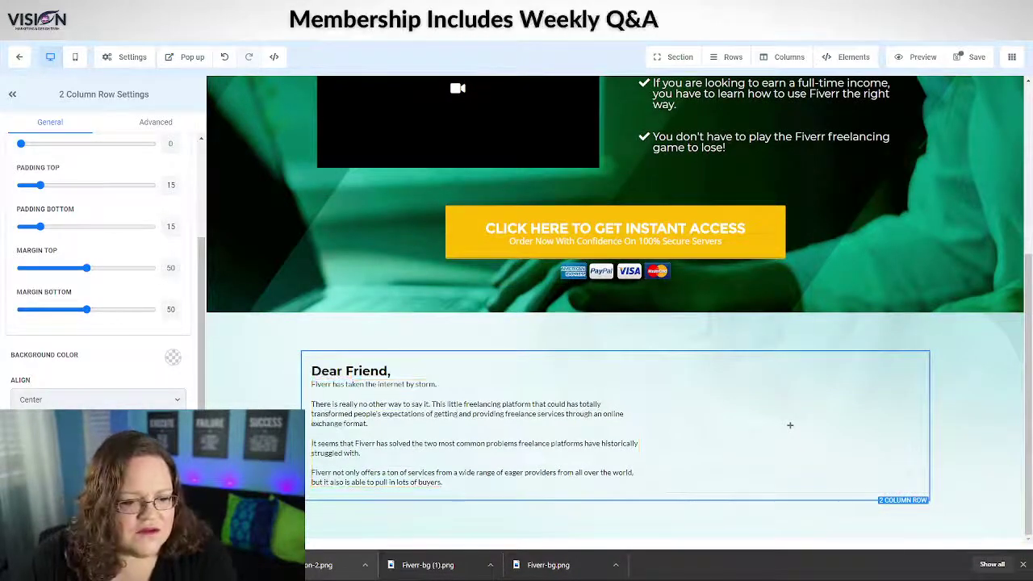
Change the "Dear Friend" section's background image display so the picture spans the section's full width
{"action": "scroll", "coordinate": [103, 275], "scroll_direction": "up", "scroll_amount": 3}
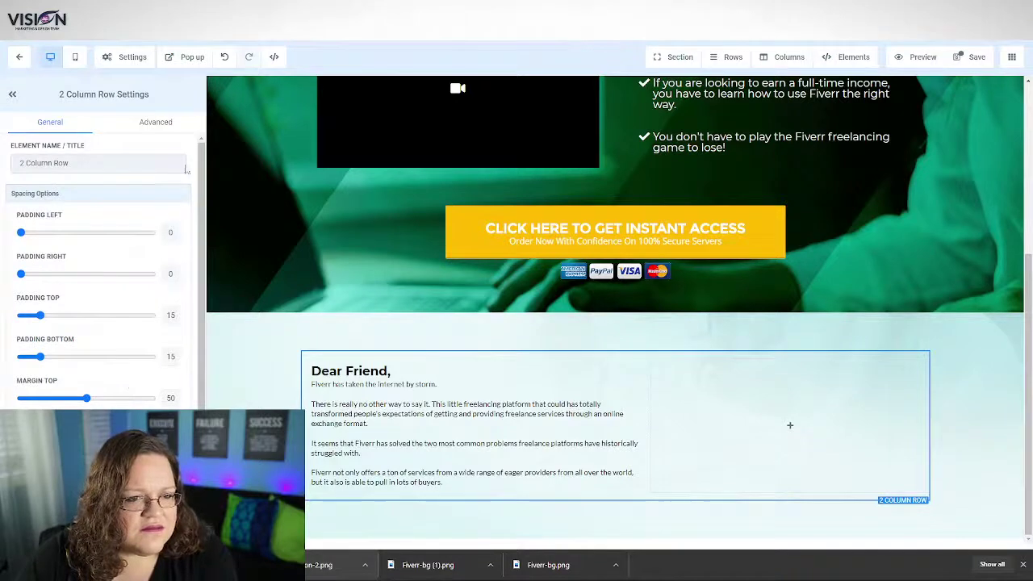
{"action": "left_click", "coordinate": [259, 427]}
{"action": "scroll", "coordinate": [103, 275], "scroll_direction": "down", "scroll_amount": 3}
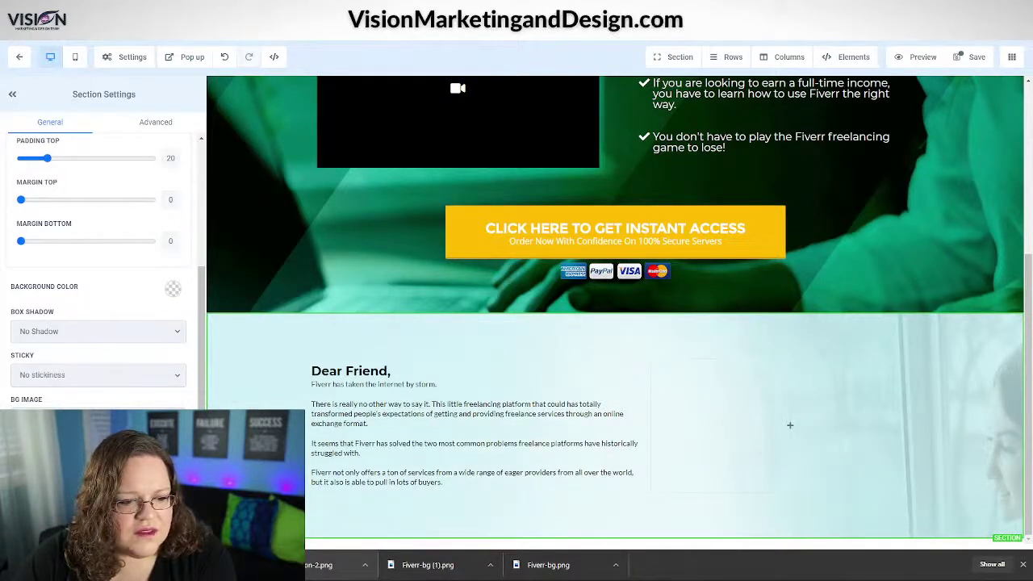
Save the page and add space between the "Dear Friend," sub headline and the letter paragraph below it
{"action": "scroll", "coordinate": [98, 338], "scroll_direction": "down", "scroll_amount": 1}
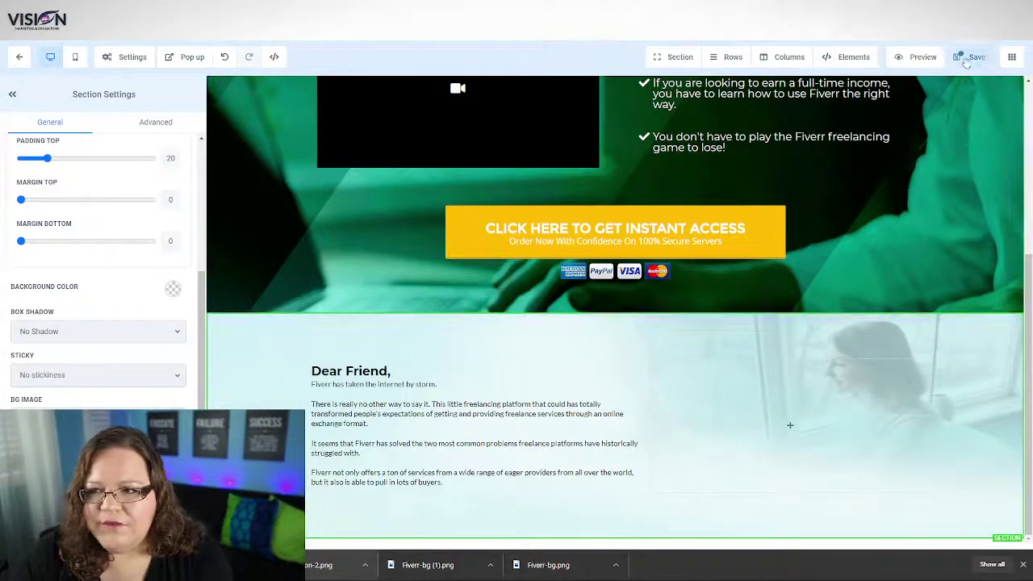
{"action": "left_click", "coordinate": [404, 371]}
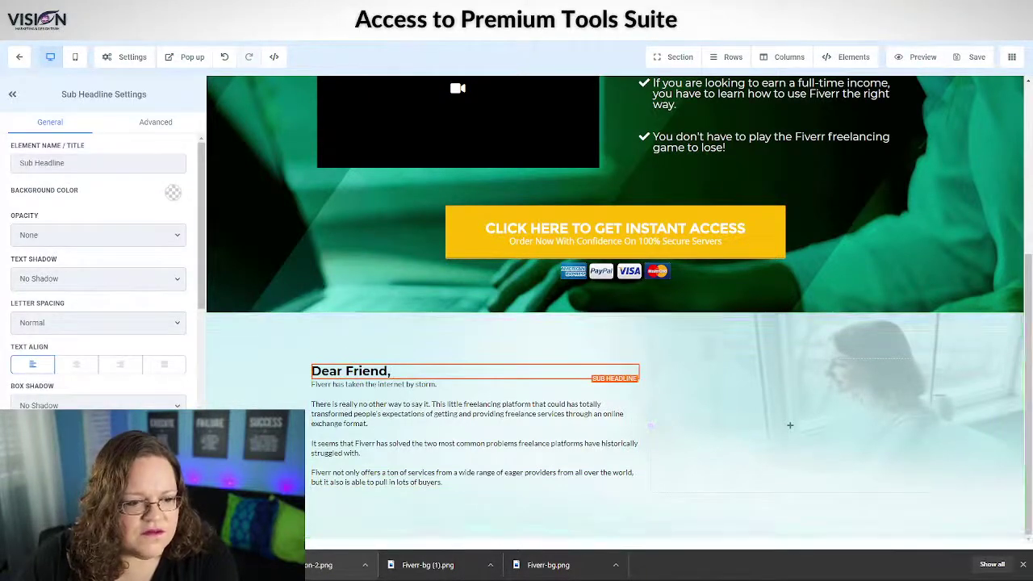
{"action": "scroll", "coordinate": [97, 266], "scroll_direction": "down", "scroll_amount": 2}
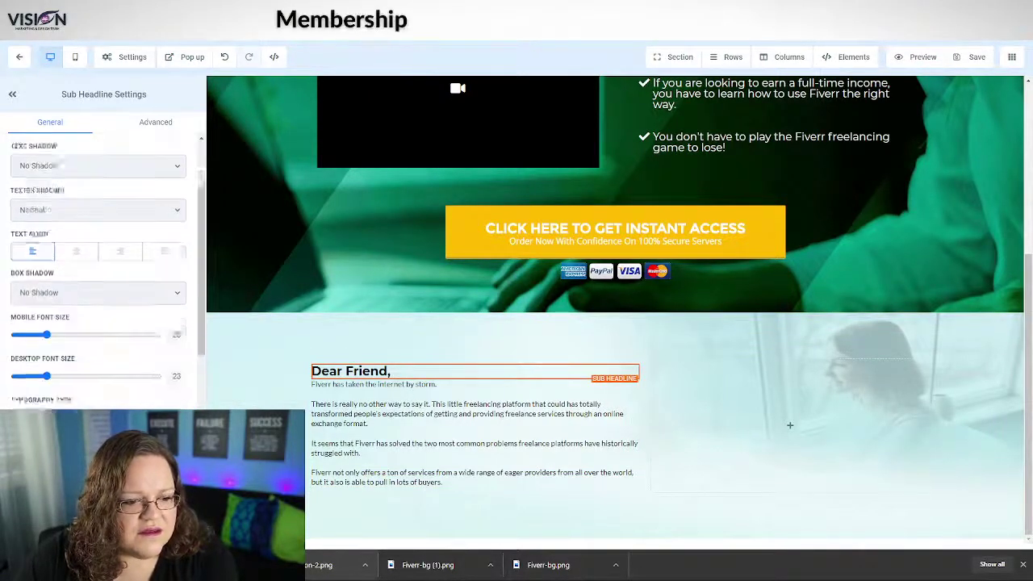
{"action": "scroll", "coordinate": [97, 266], "scroll_direction": "down", "scroll_amount": 5}
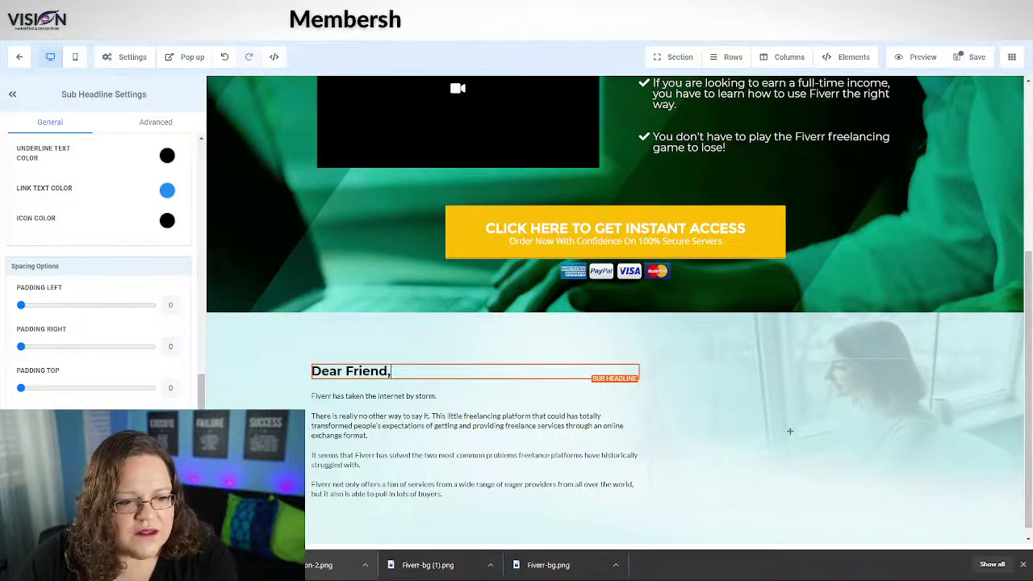
Increase the desktop font size of the "Dear Friend," sub headline
{"action": "scroll", "coordinate": [80, 378], "scroll_direction": "up", "scroll_amount": 10}
{"action": "scroll", "coordinate": [86, 301], "scroll_direction": "down", "scroll_amount": 2}
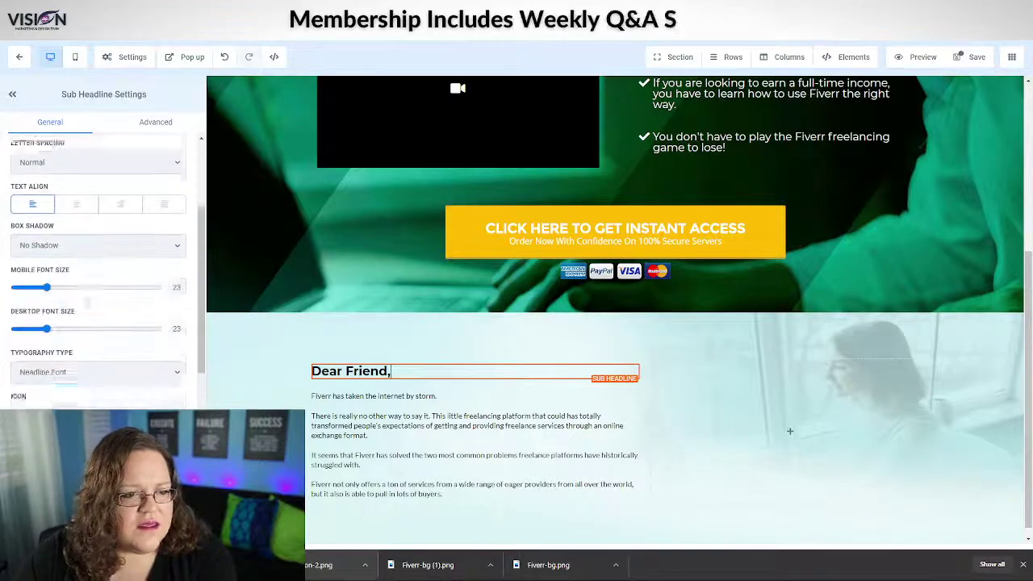
{"action": "scroll", "coordinate": [86, 302], "scroll_direction": "down", "scroll_amount": 5}
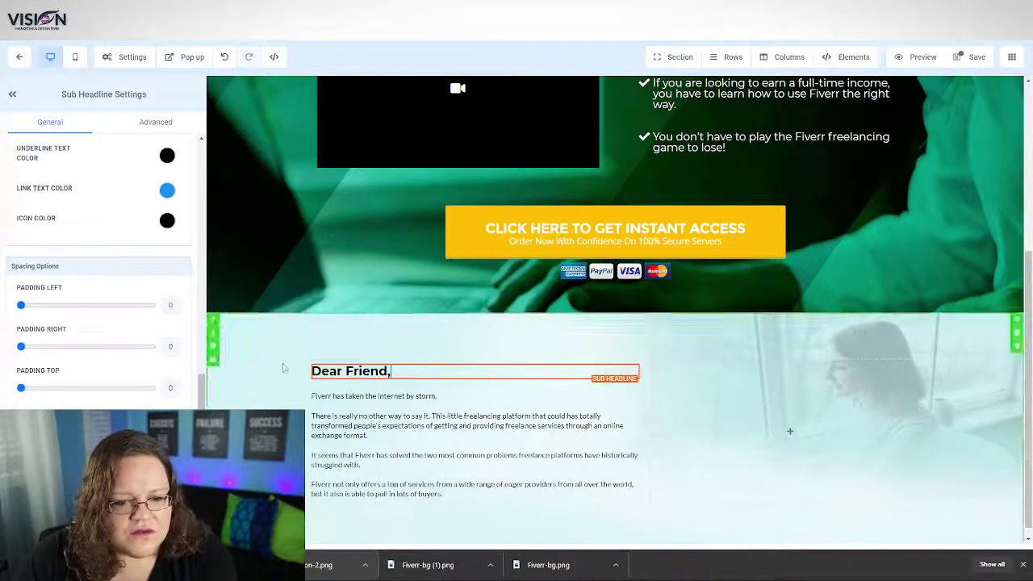
{"action": "scroll", "coordinate": [119, 370], "scroll_direction": "up", "scroll_amount": 3}
{"action": "scroll", "coordinate": [120, 369], "scroll_direction": "up", "scroll_amount": 3}
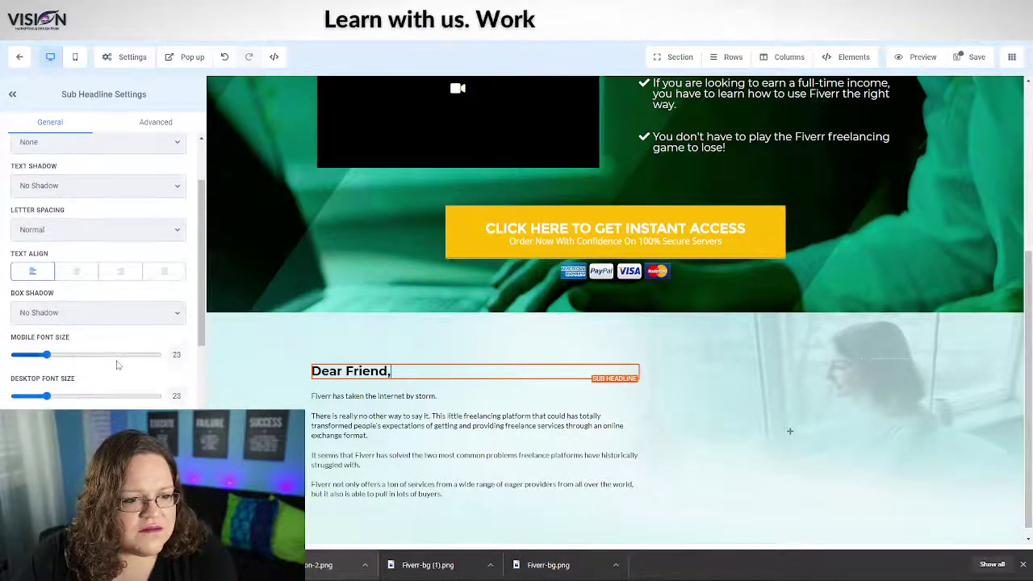
{"action": "left_click_drag", "start_coordinate": [47, 397], "coordinate": [57, 400]}
Set the desktop font size of the letter paragraph under "Dear Friend," to 20 and save the page
{"action": "left_click", "coordinate": [450, 432]}
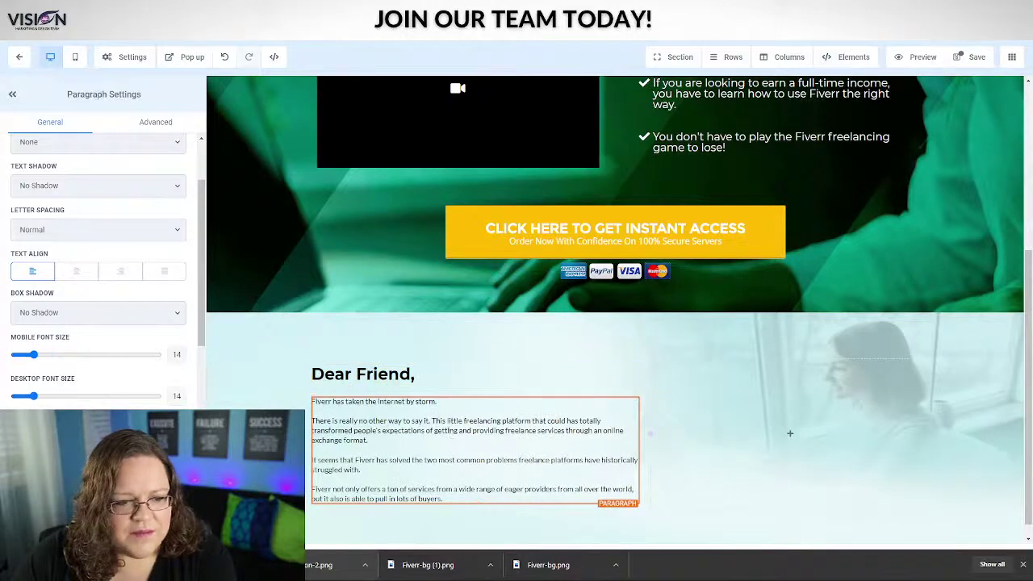
{"action": "left_click_drag", "start_coordinate": [36, 396], "coordinate": [41, 396]}
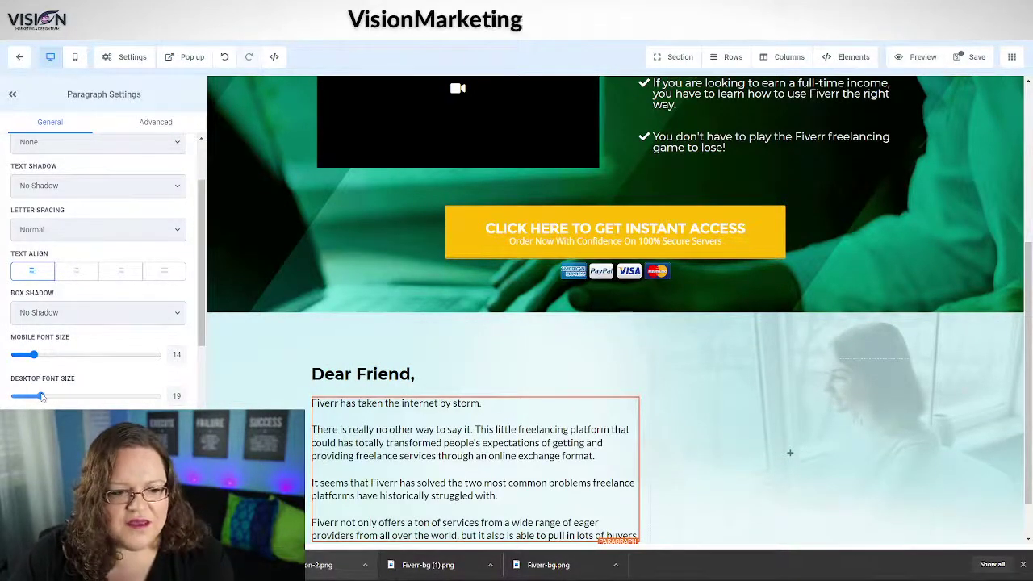
{"action": "left_click_drag", "start_coordinate": [41, 396], "coordinate": [43, 396]}
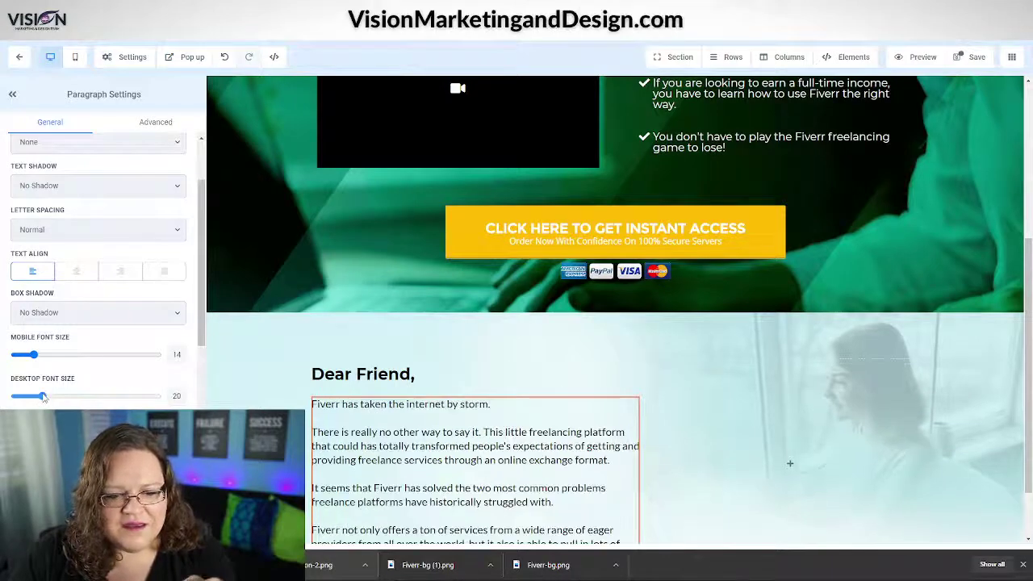
{"action": "scroll", "coordinate": [650, 387], "scroll_direction": "down", "scroll_amount": 1}
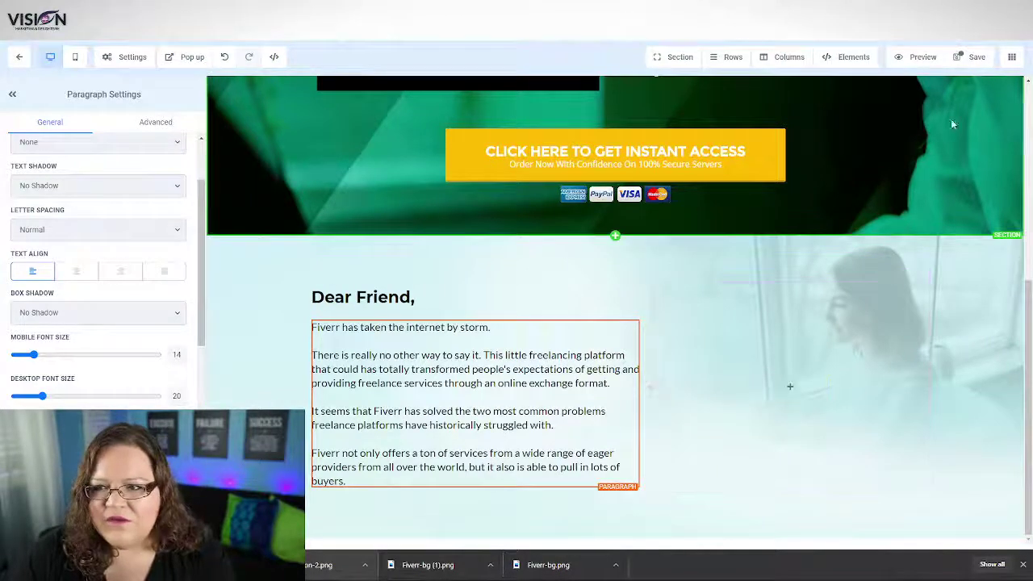
Preview the sales page and compare its hero and "Dear Friend" sections with the original reference page
{"action": "left_click", "coordinate": [917, 57]}
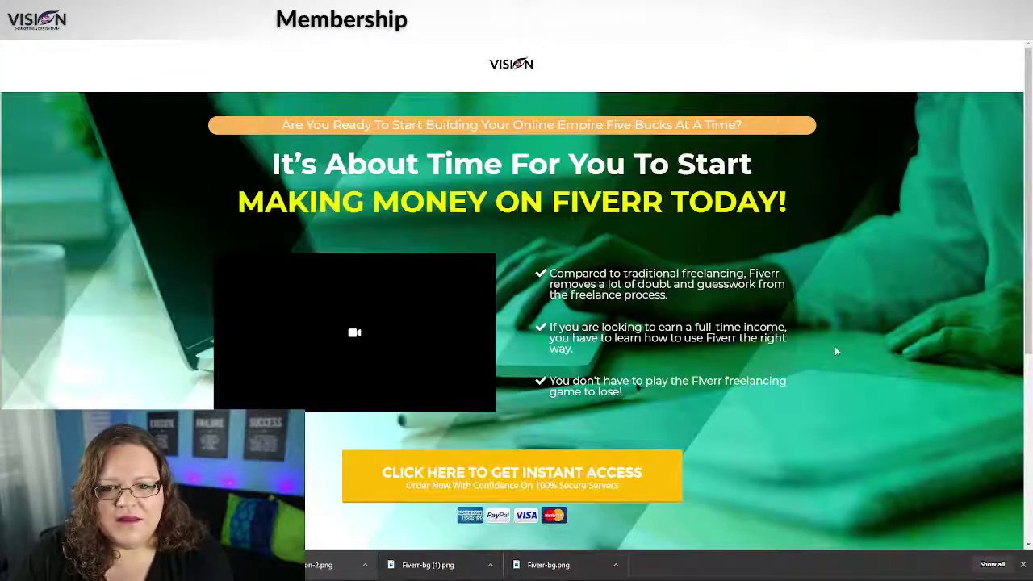
{"action": "scroll", "coordinate": [834, 347], "scroll_direction": "down", "scroll_amount": 4}
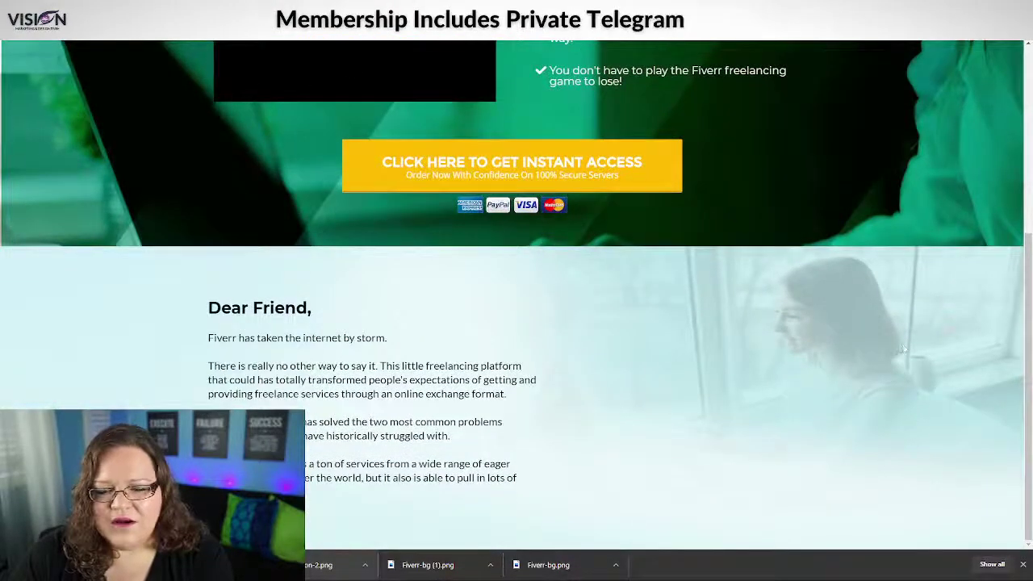
{"action": "scroll", "coordinate": [903, 348], "scroll_direction": "up", "scroll_amount": 4}
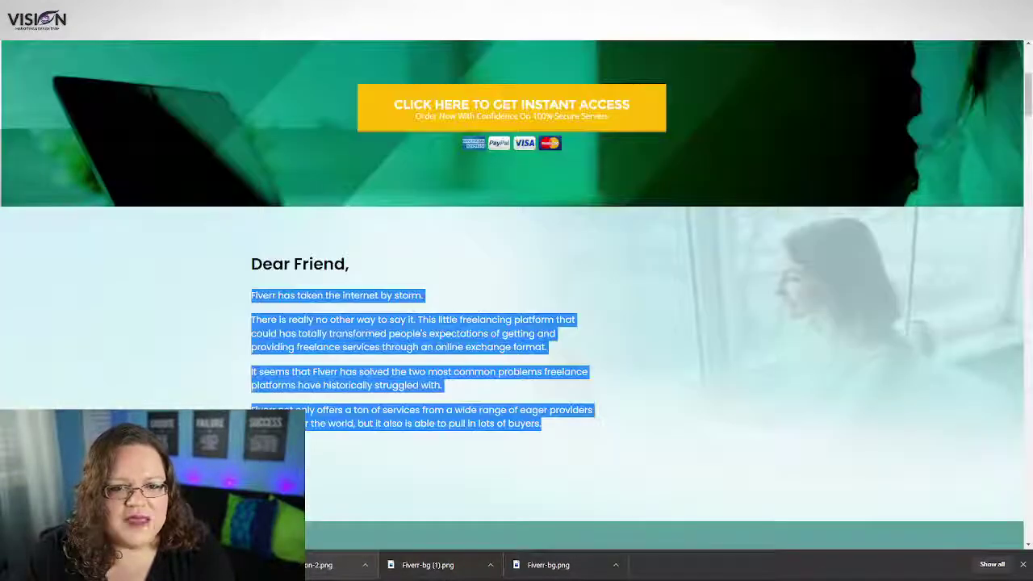
{"action": "scroll", "coordinate": [909, 305], "scroll_direction": "up", "scroll_amount": 4}
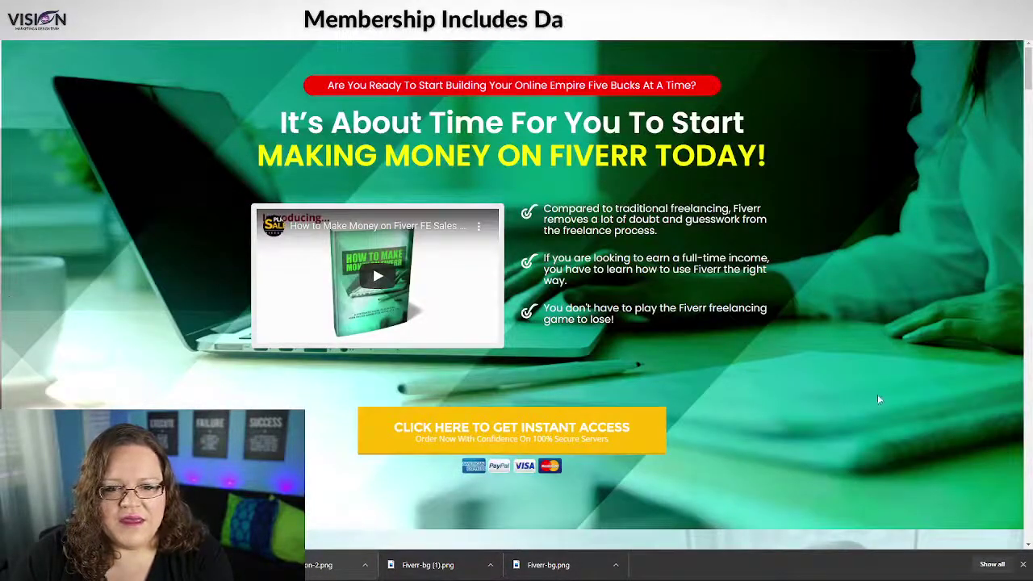
{"action": "scroll", "coordinate": [864, 413], "scroll_direction": "down", "scroll_amount": 8}
{"action": "scroll", "coordinate": [894, 421], "scroll_direction": "up", "scroll_amount": 8}
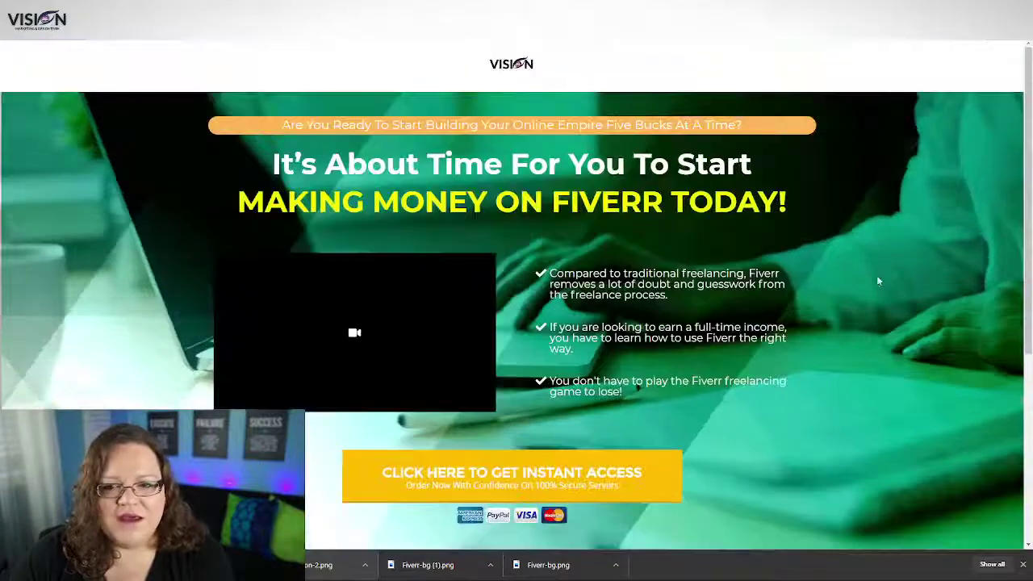
{"action": "scroll", "coordinate": [876, 275], "scroll_direction": "down", "scroll_amount": 4}
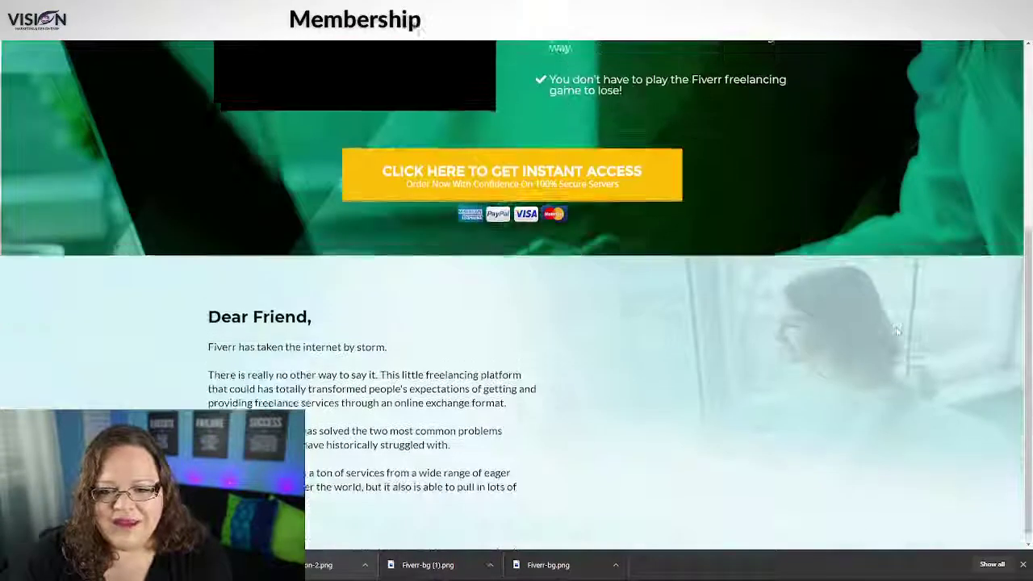
{"action": "scroll", "coordinate": [103, 143], "scroll_direction": "up", "scroll_amount": 4}
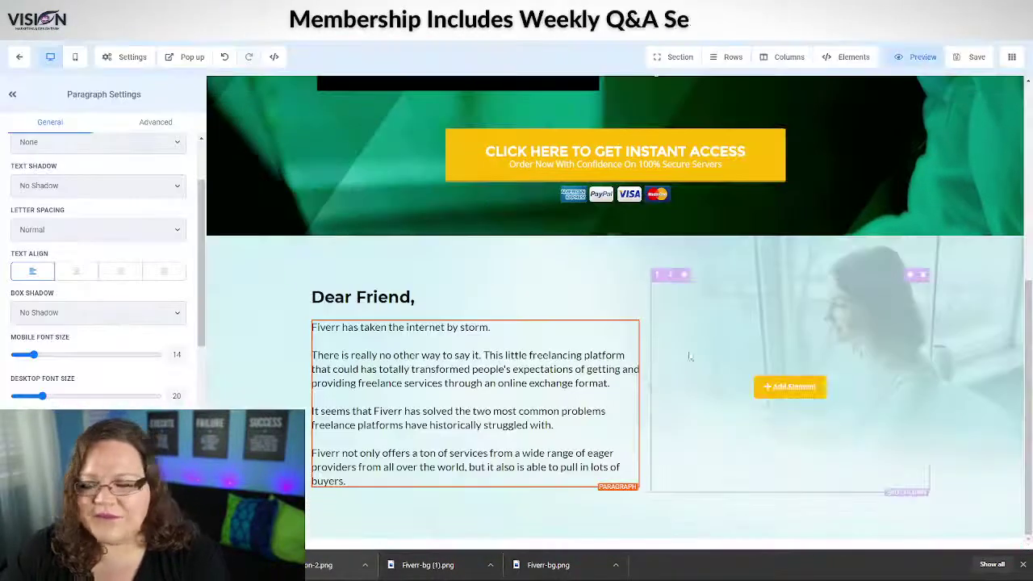
{"action": "left_click", "coordinate": [789, 386]}
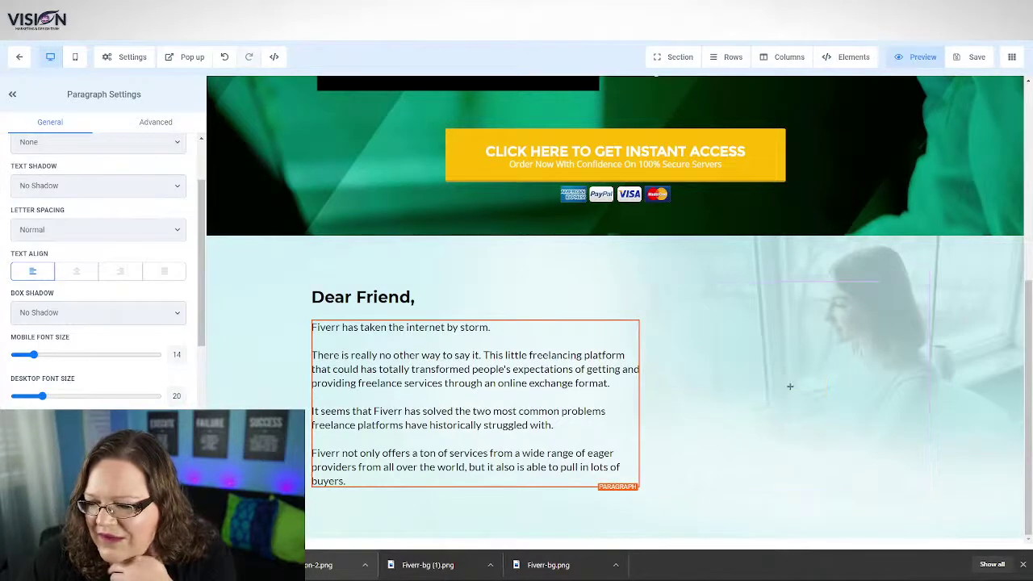